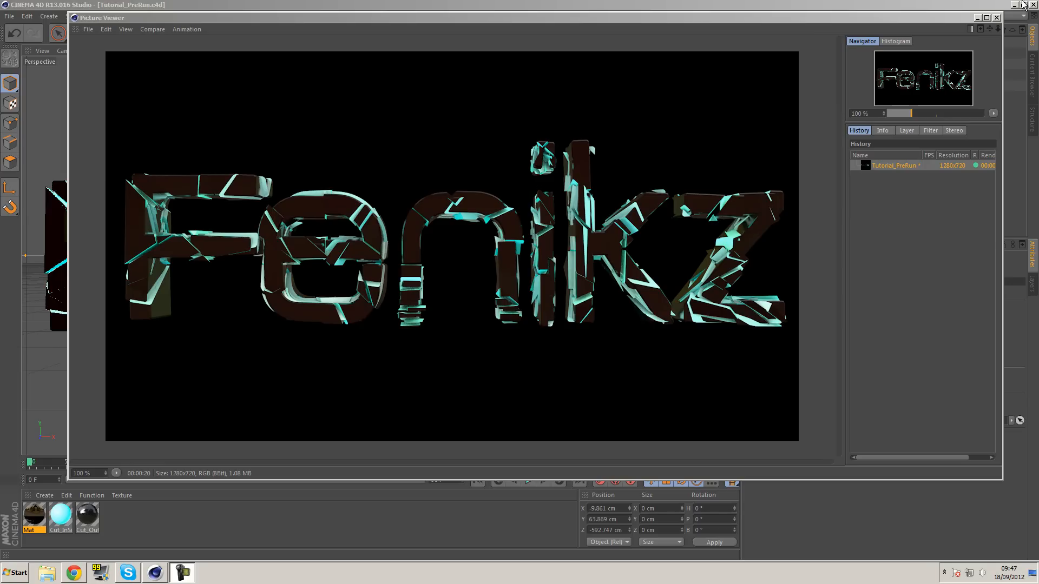
Step: Close the rendered preview, leave the scene camera's view and examine the finished fractured Fenikz text from several sides, including the sky's texture tag
left_click(996, 18)
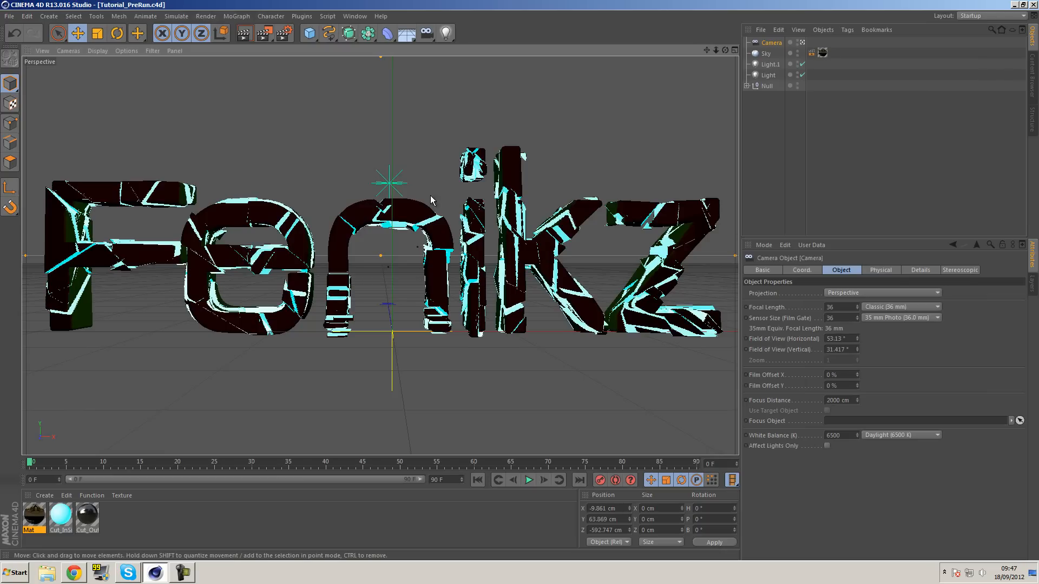
left_click(802, 43)
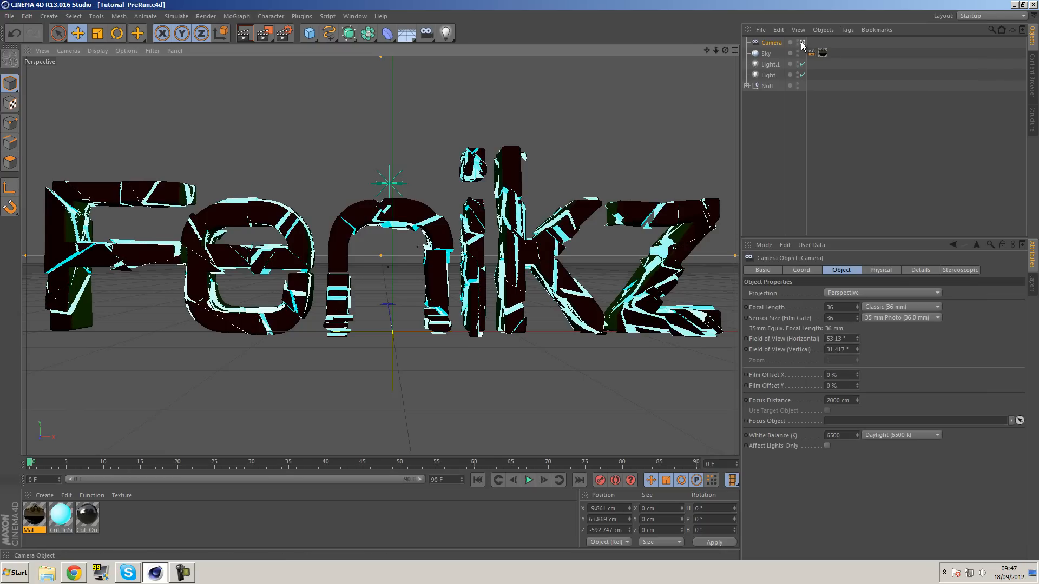
left_click_drag(412, 244, 549, 186, "alt")
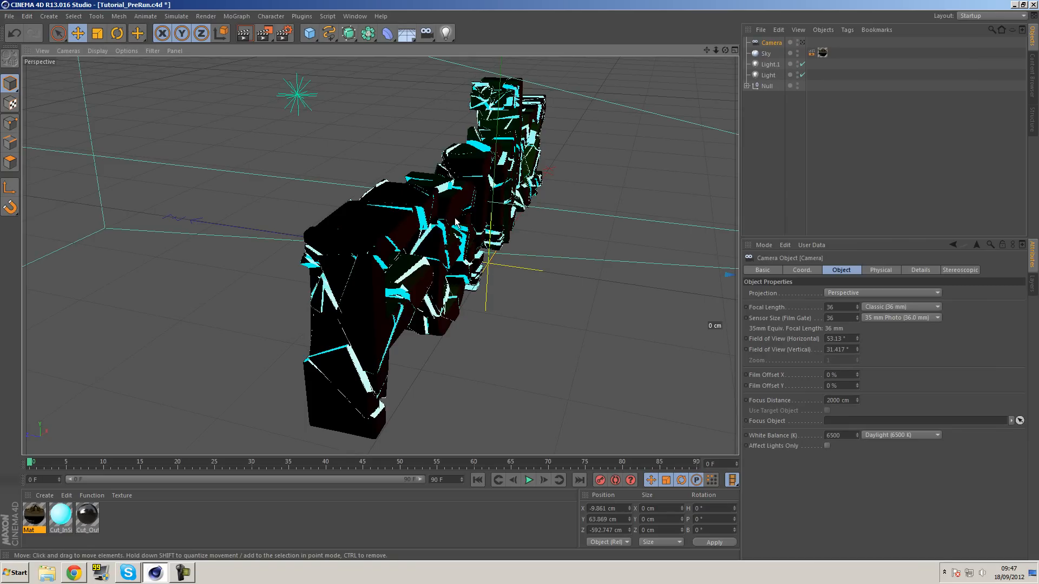
left_click_drag(462, 290, 594, 297, "alt")
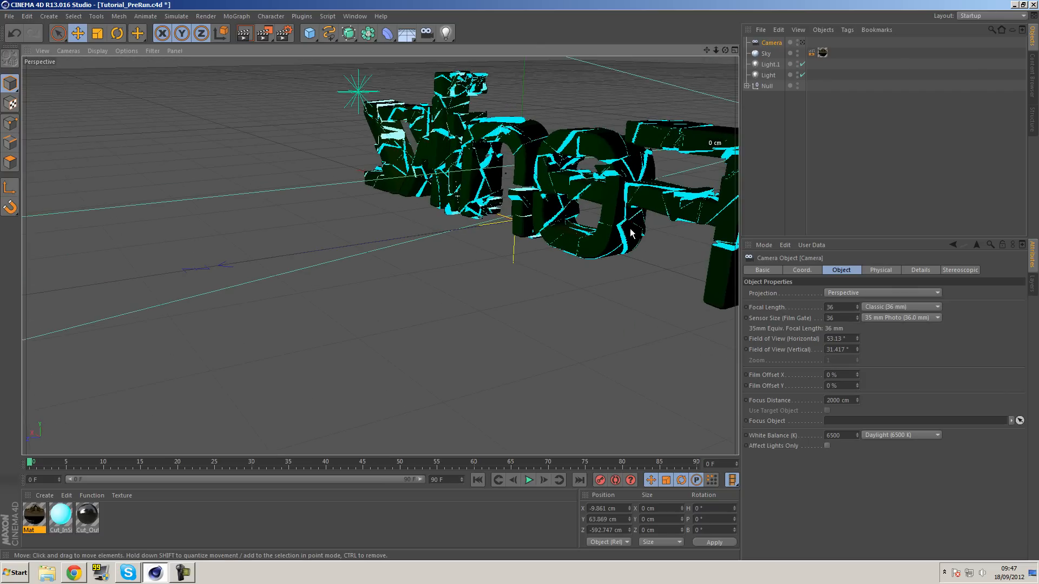
left_click_drag(609, 263, 326, 260, "alt")
left_click_drag(529, 209, 503, 272, "alt")
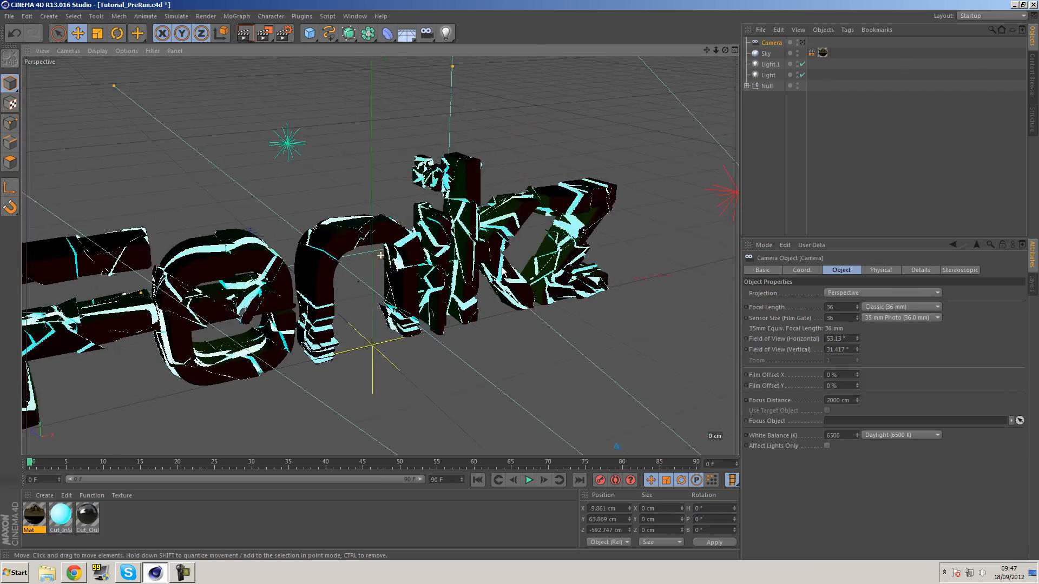
middle_click_drag(504, 272, 464, 338, "alt")
scroll(386, 256, "up", 6)
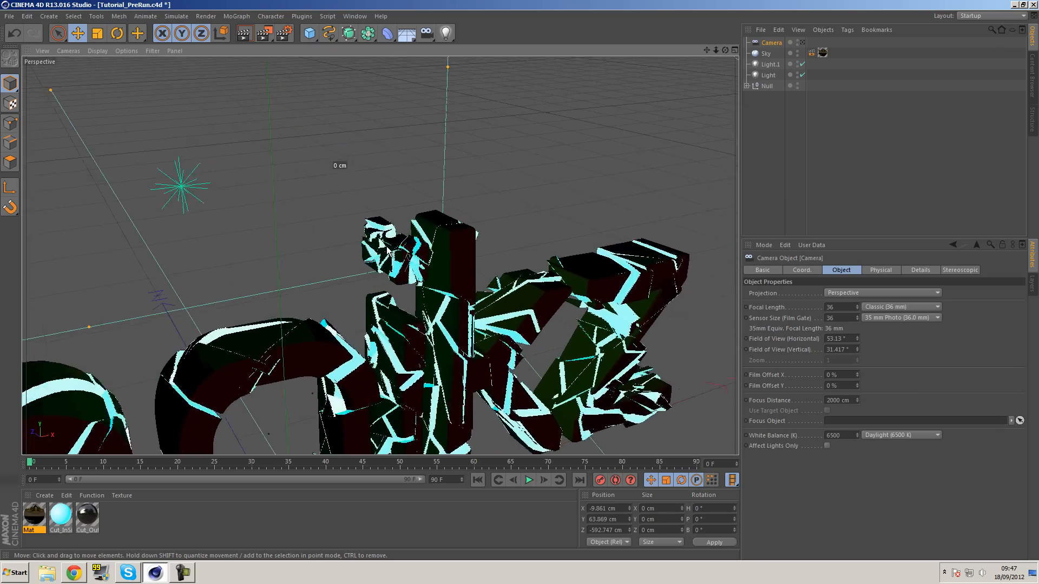
scroll(387, 250, "up", 8)
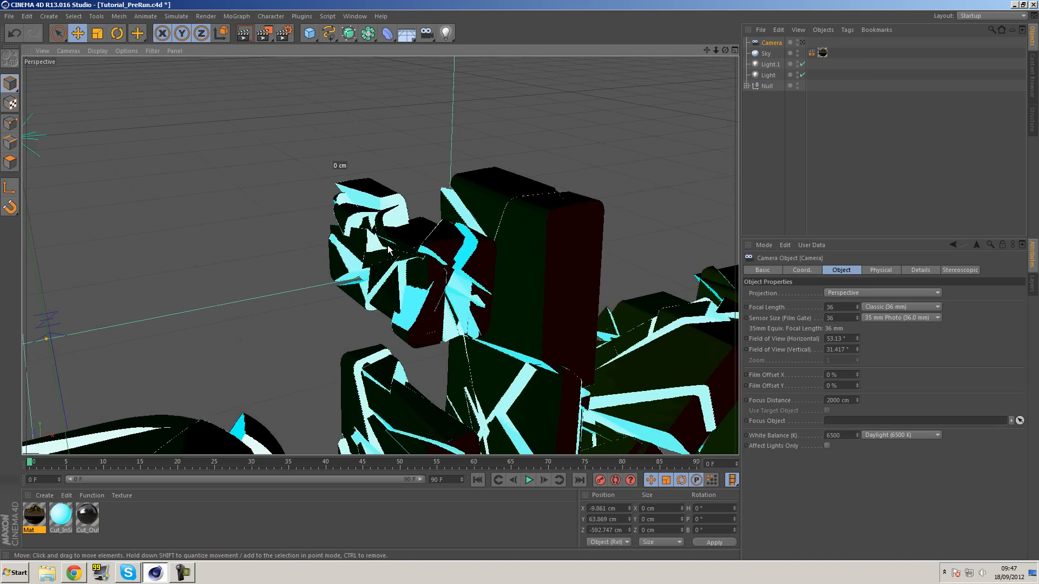
scroll(387, 245, "up", 1)
left_click_drag(387, 245, 464, 232, "alt")
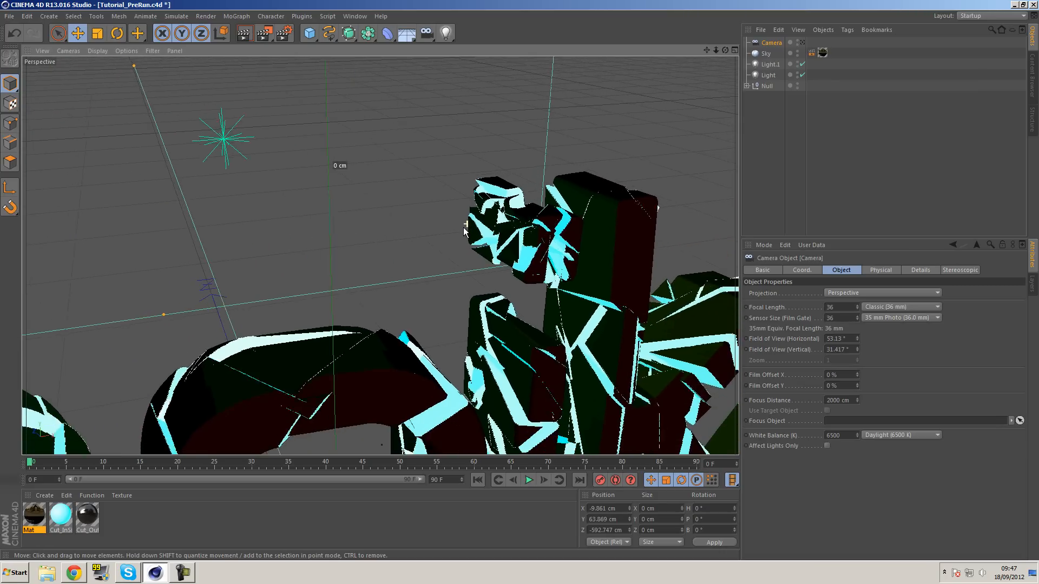
scroll(464, 228, "down", 6)
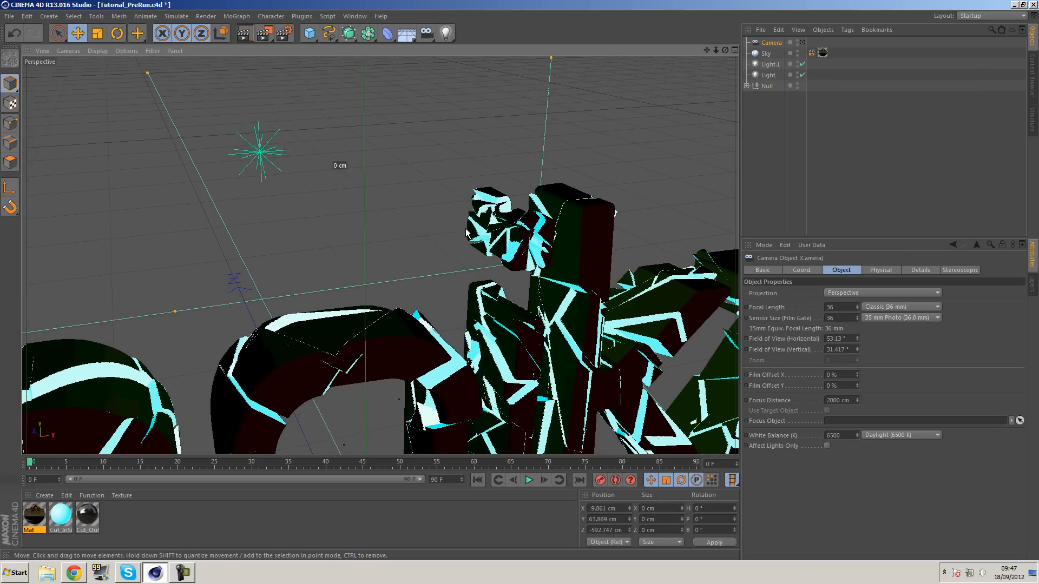
scroll(467, 231, "down", 8)
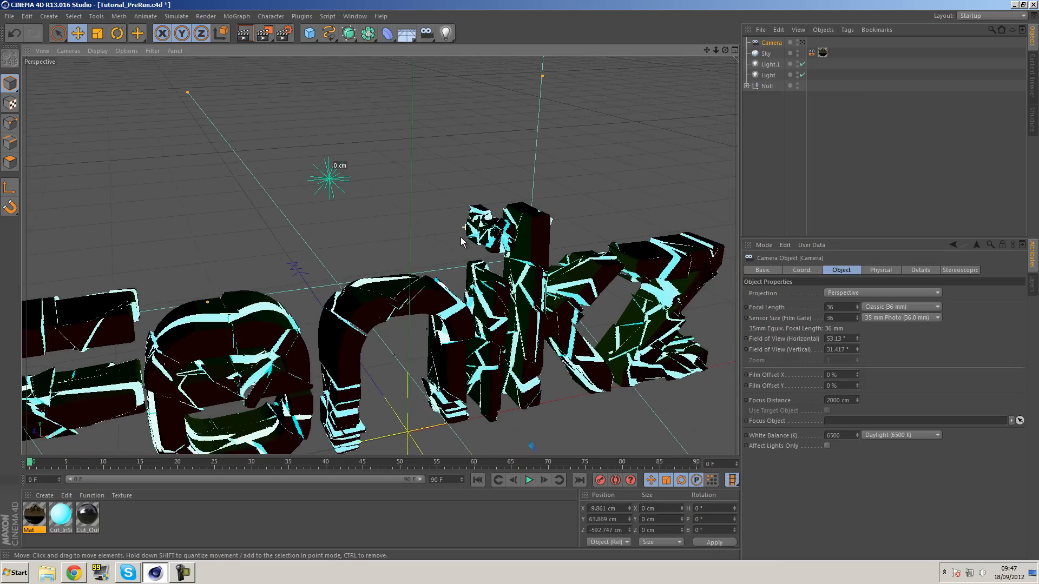
scroll(462, 242, "down", 8)
middle_click_drag(456, 283, 488, 229, "alt")
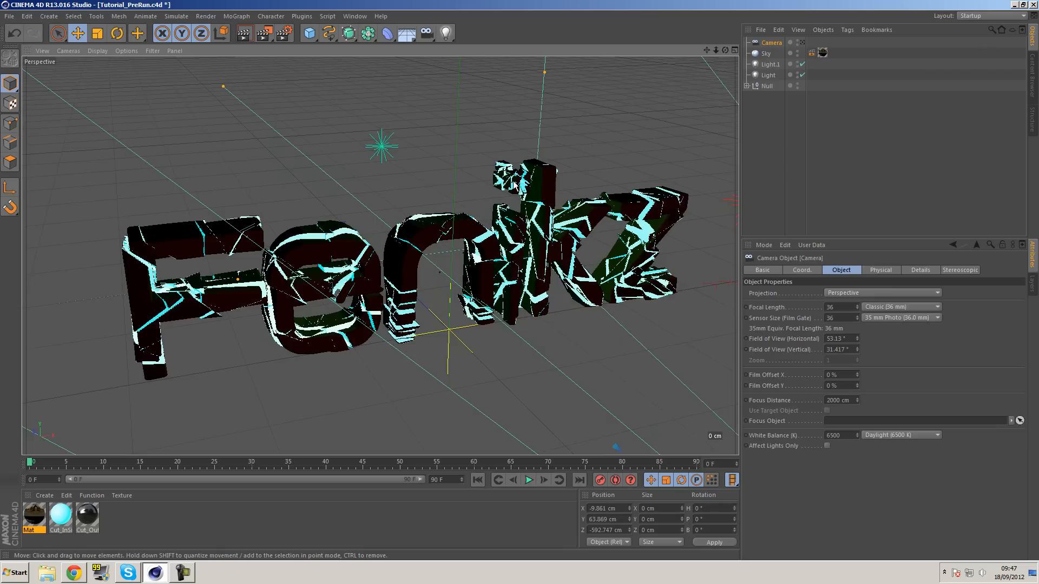
middle_click_drag(512, 230, 468, 218, "alt")
right_click_drag(469, 217, 310, 261, "alt")
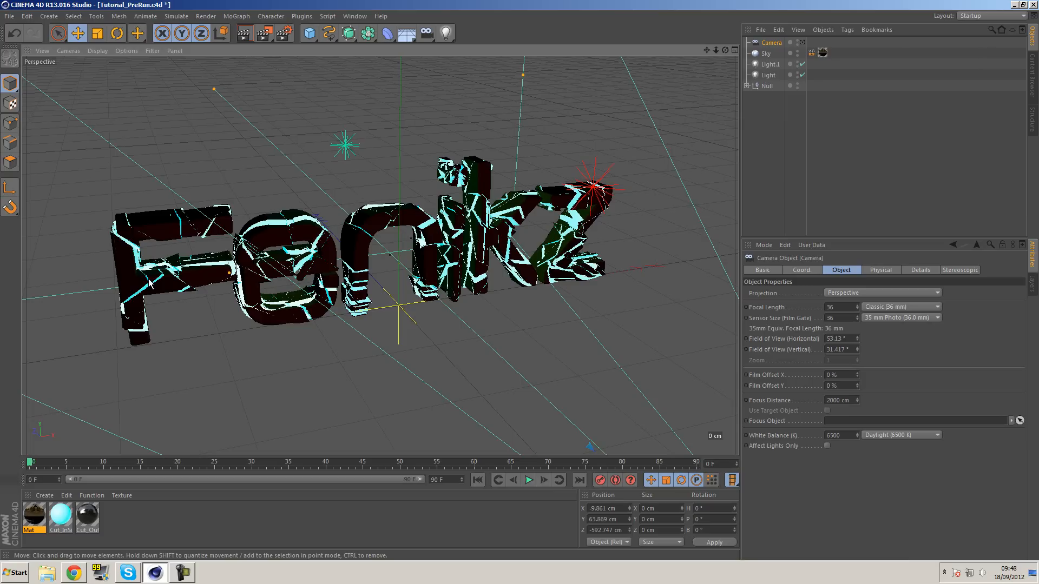
left_click(821, 53)
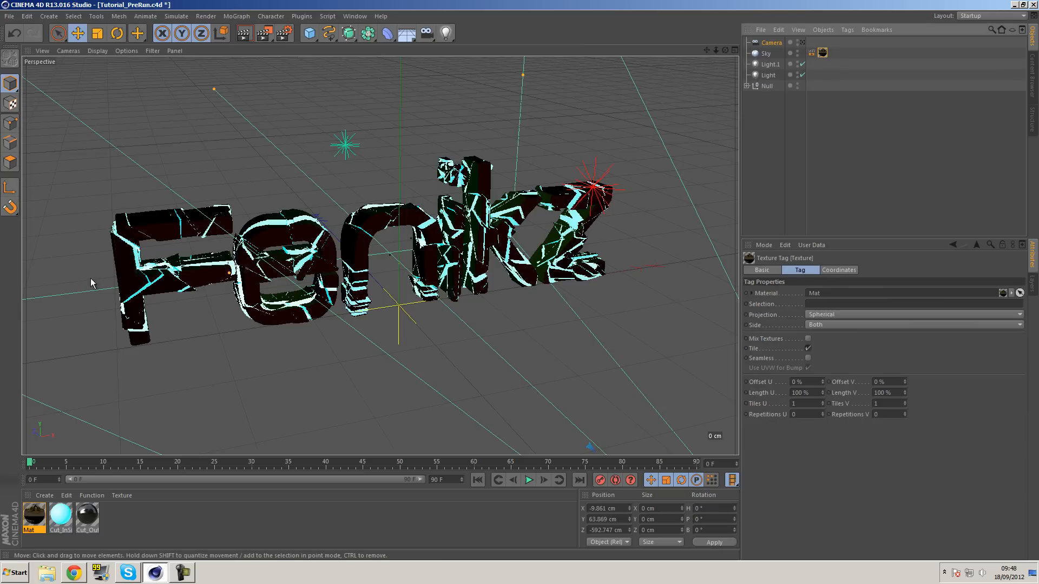
Step: Switch to Chrome and review the Thrausi plugin page's features, supported versions, installation note and downloads
left_click(79, 573)
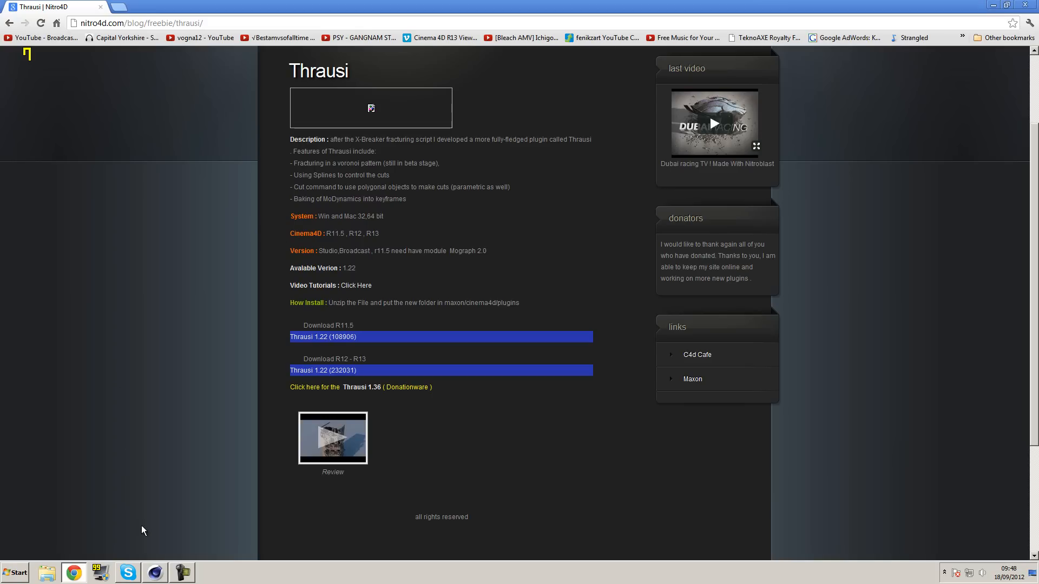
mouse_move(163, 574)
scroll(424, 260, "up", 2)
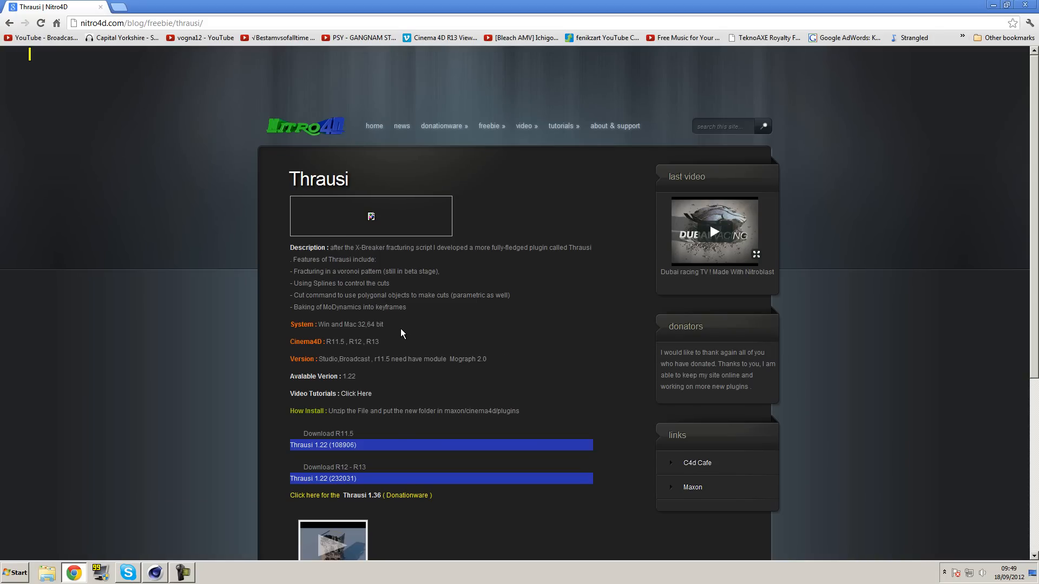
scroll(402, 325, "down", 2)
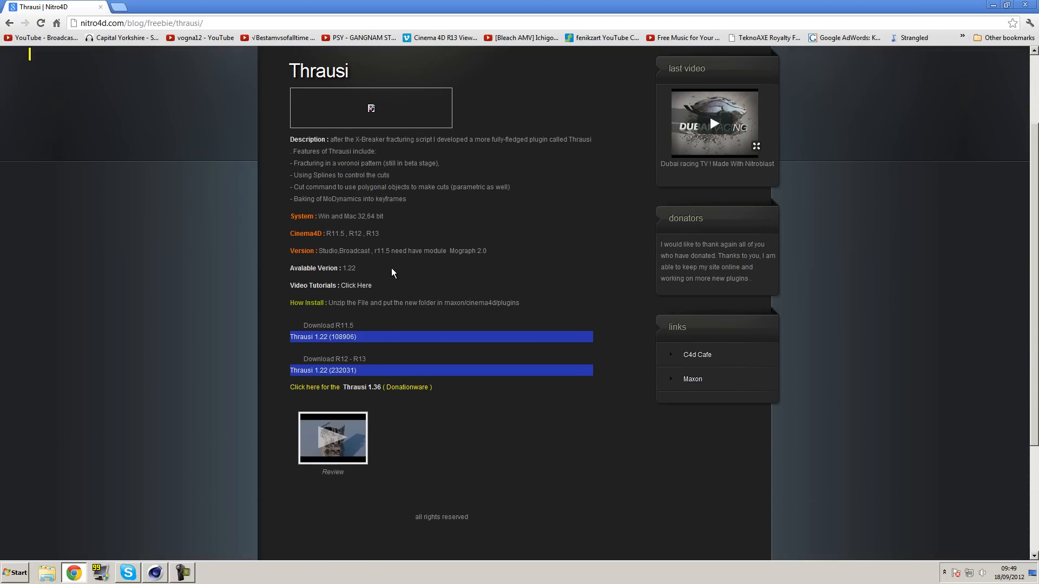
Step: Switch back to CINEMA 4D and create a new empty project
left_click(155, 574)
left_click(9, 16)
left_click(21, 25)
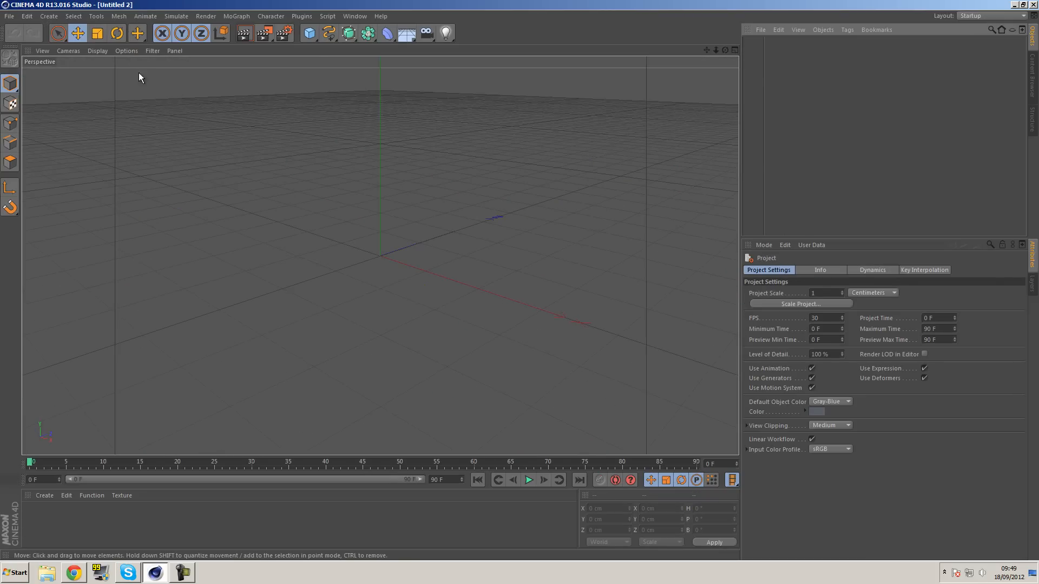
Step: Bring up the Tutorial_PreRun.c4d project and close it, saving its changes
left_click(354, 16)
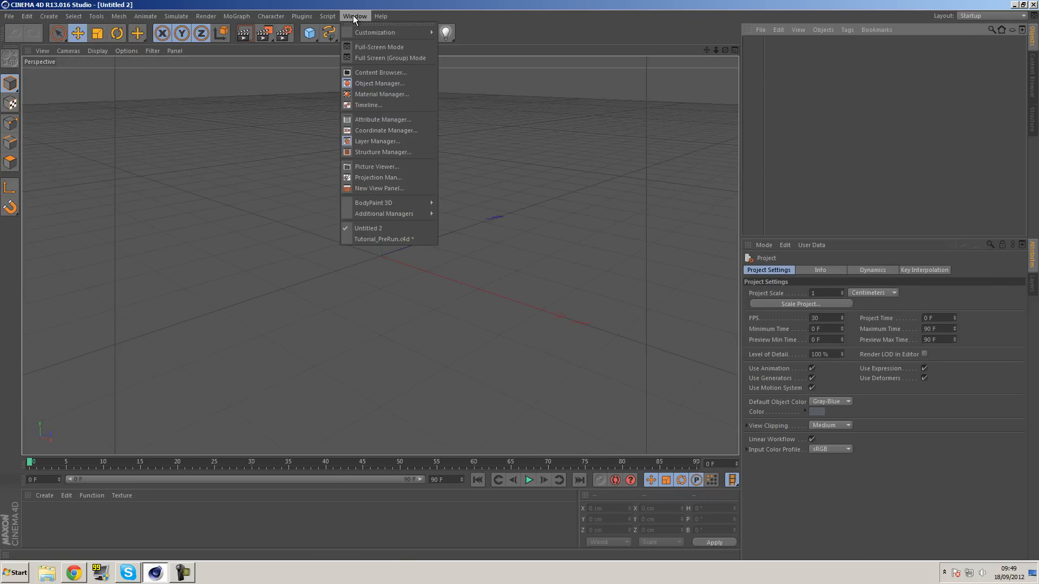
left_click(375, 239)
key("ctrl+F4")
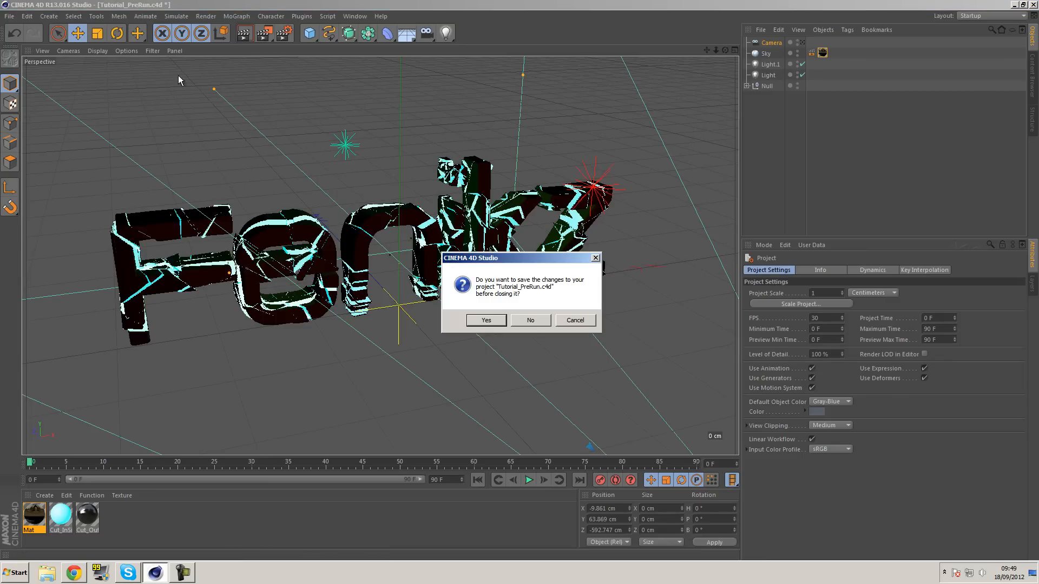
left_click(498, 320)
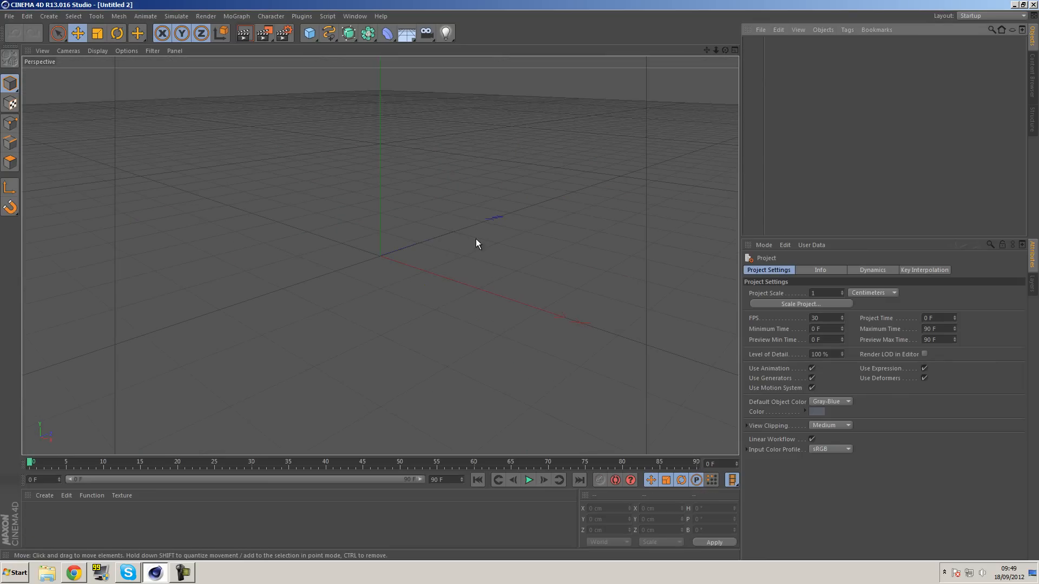
Step: Add a MoText object to the empty scene and set its text to "Fenikz"
left_click_drag(475, 119, 437, 184, "alt")
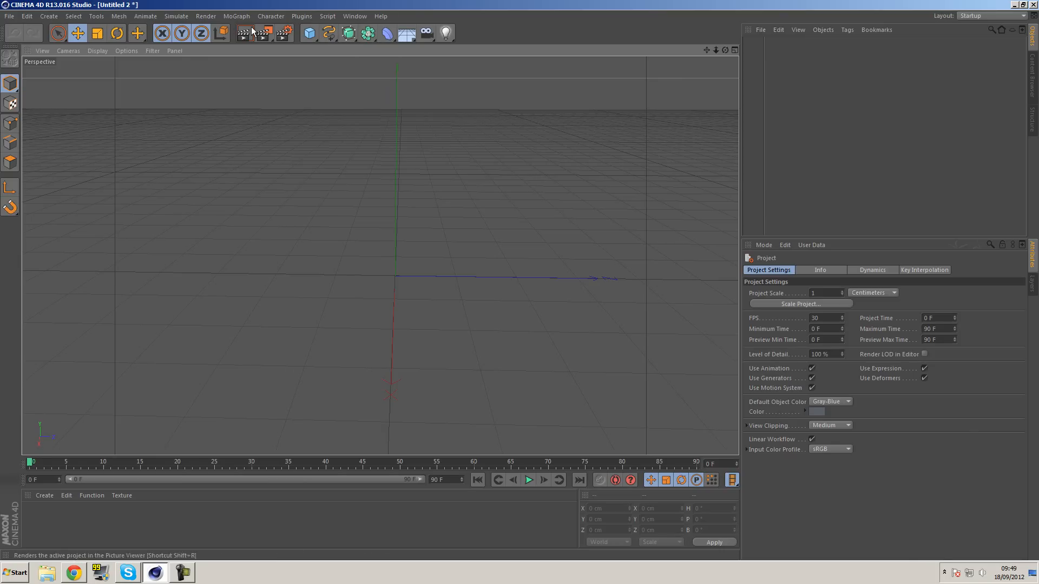
left_click(236, 16)
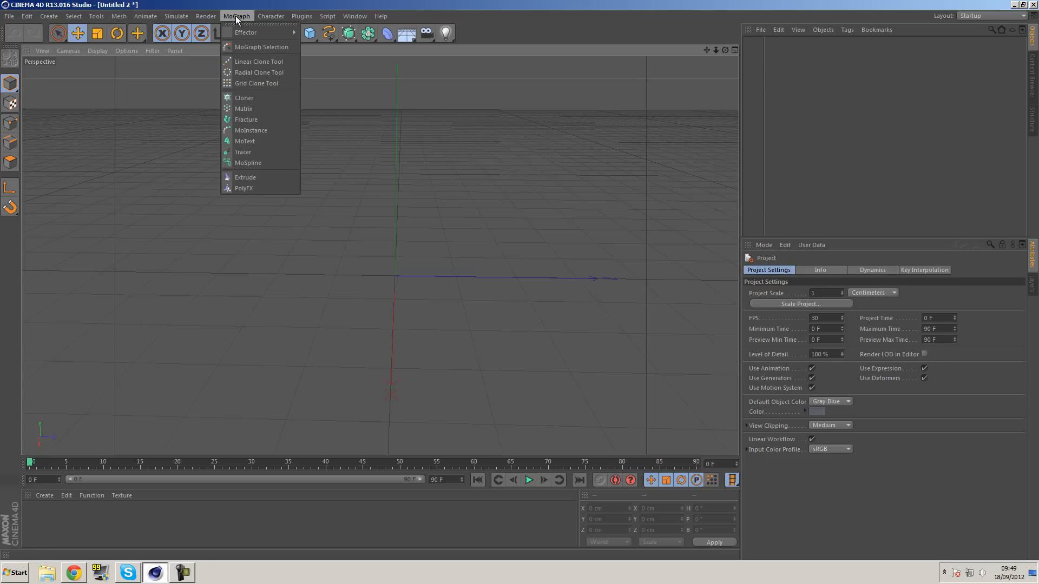
left_click(264, 144)
left_click_drag(311, 321, 548, 320, "alt")
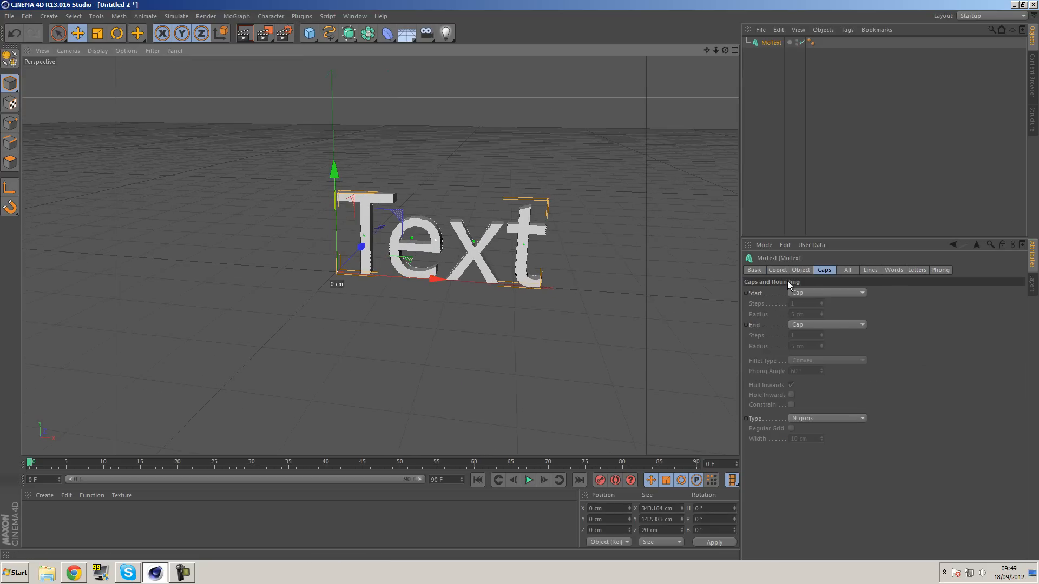
left_click(801, 270)
left_click_drag(789, 321, 695, 319)
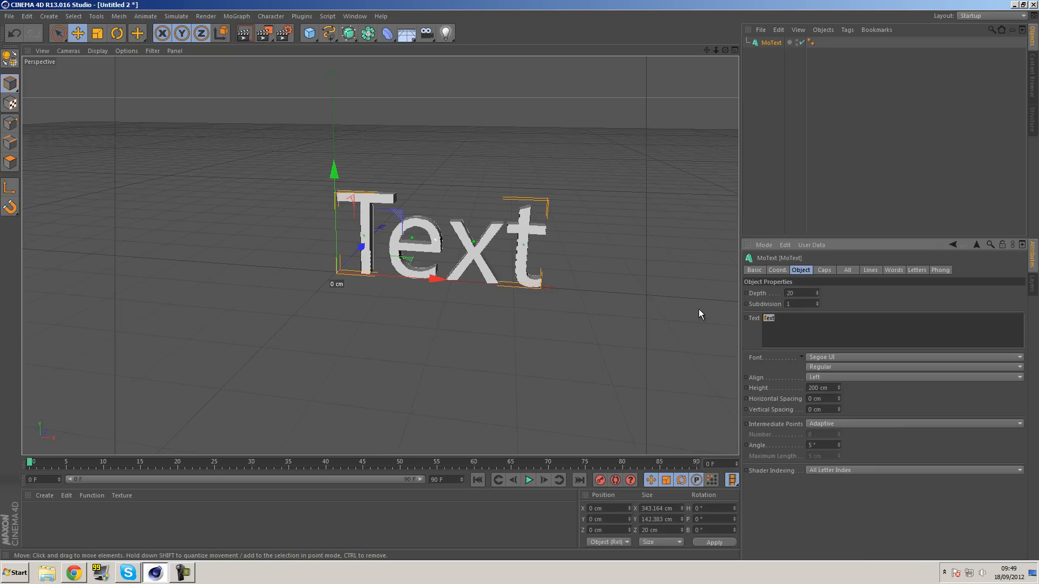
type("Fenikz")
Step: Set the MoText's font to Acens and its horizontal spacing to 25 cm
middle_click_drag(622, 301, 596, 306, "alt")
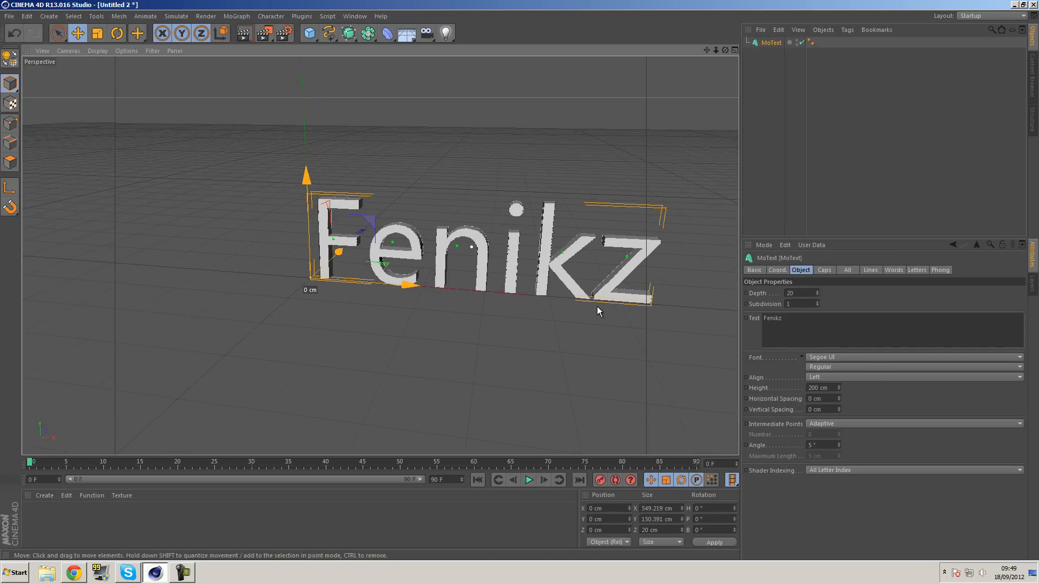
left_click(823, 357)
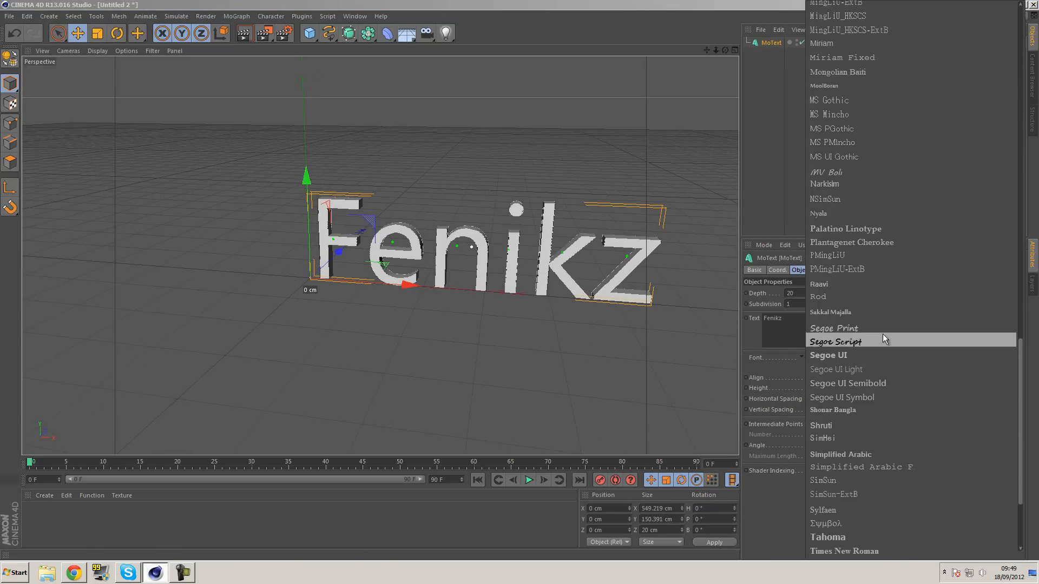
left_click_drag(1022, 351, 1023, 19)
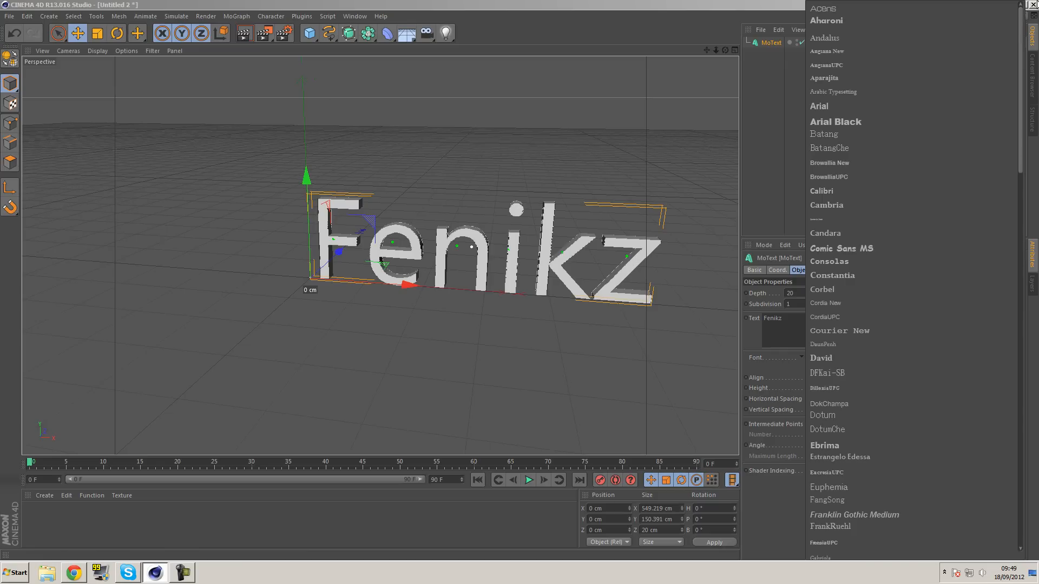
left_click(833, 6)
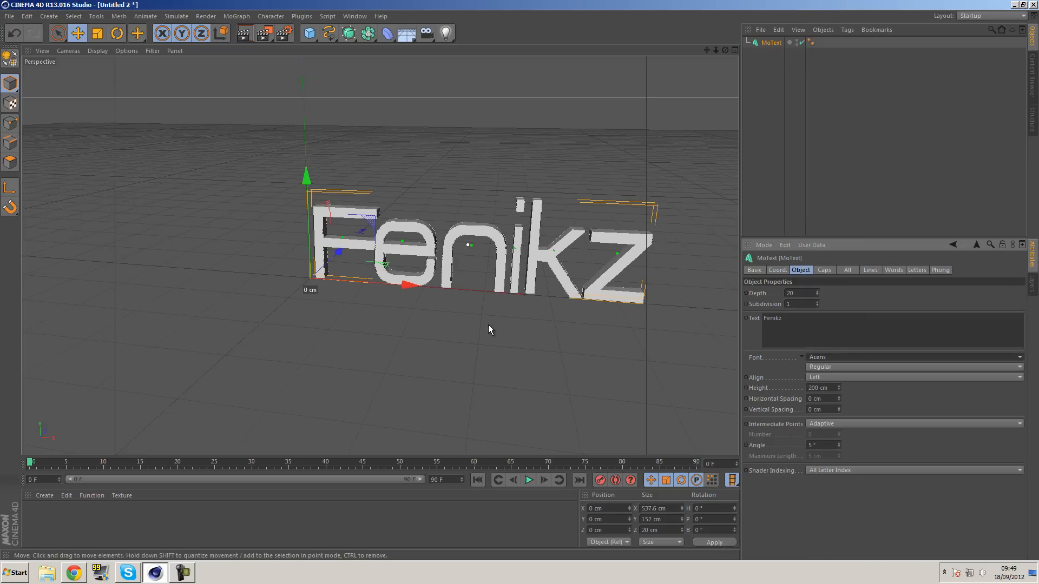
left_click_drag(840, 397, 839, 396)
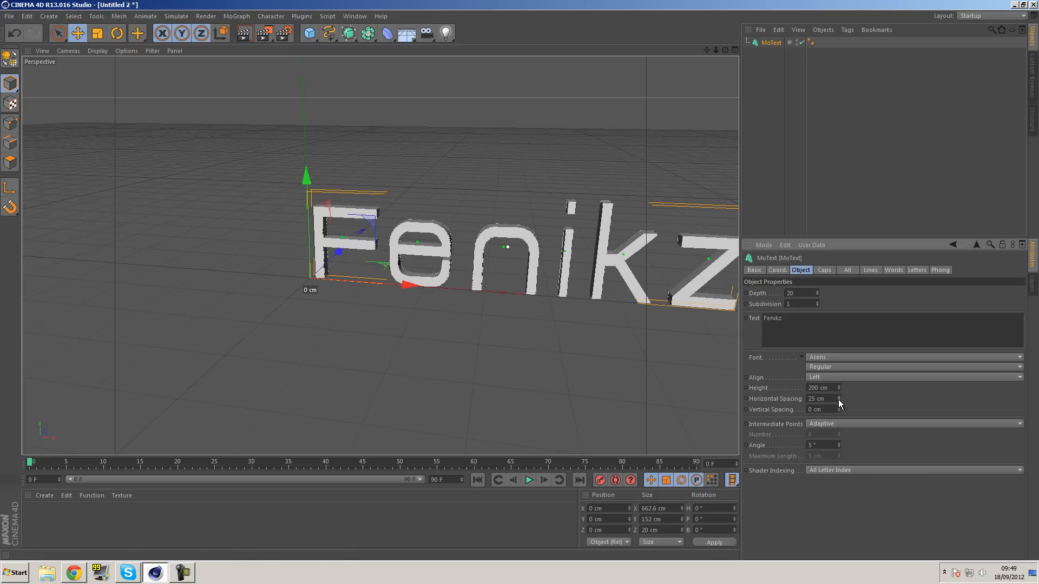
Step: Move the Fenikz text along the X axis to about -343 cm and set its depth to 50
middle_click_drag(590, 263, 559, 274, "alt")
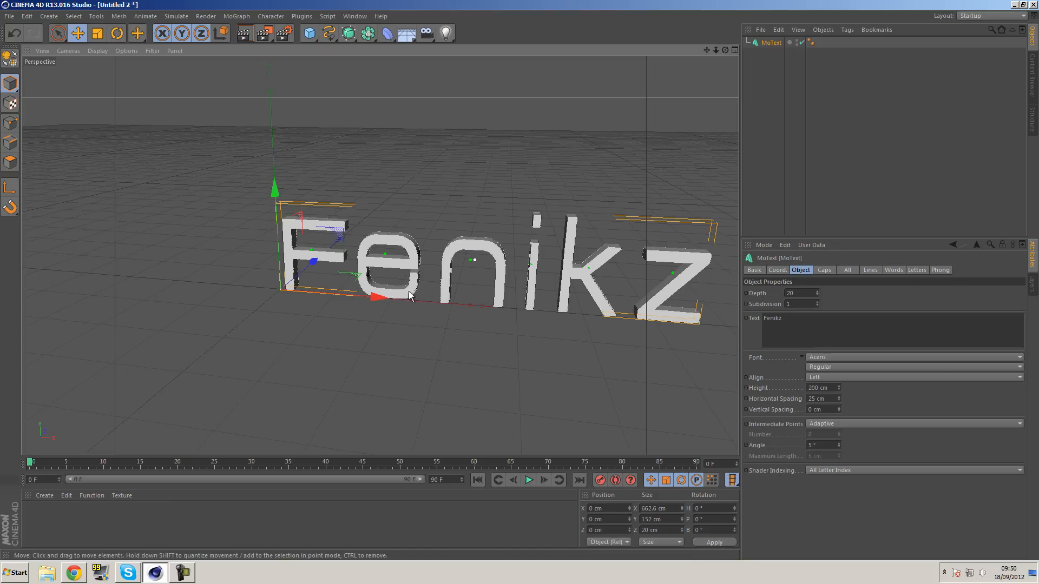
left_click_drag(374, 295, 405, 298)
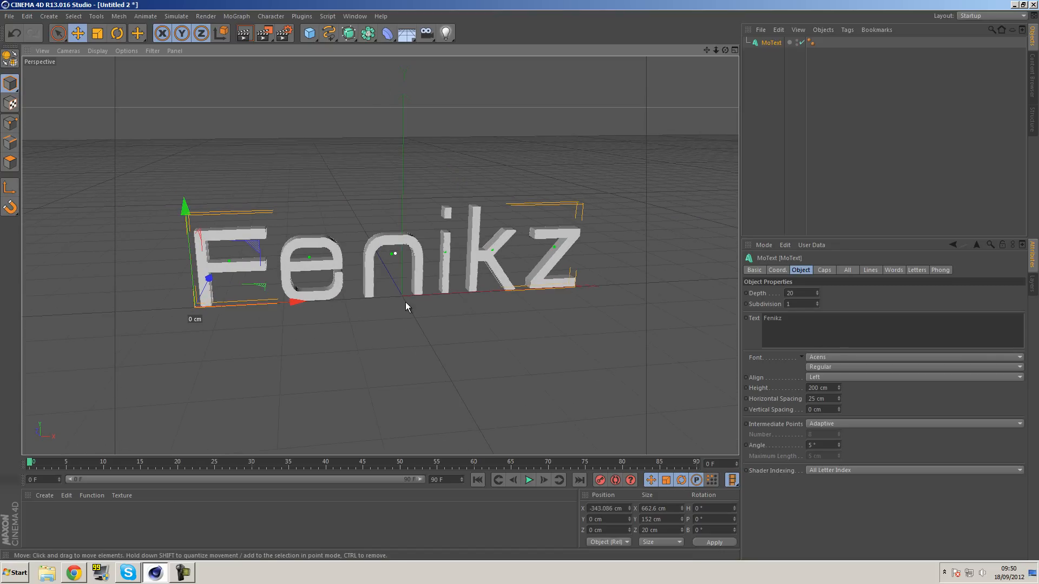
left_click_drag(497, 228, 580, 250, "alt")
left_click_drag(805, 292, 713, 294)
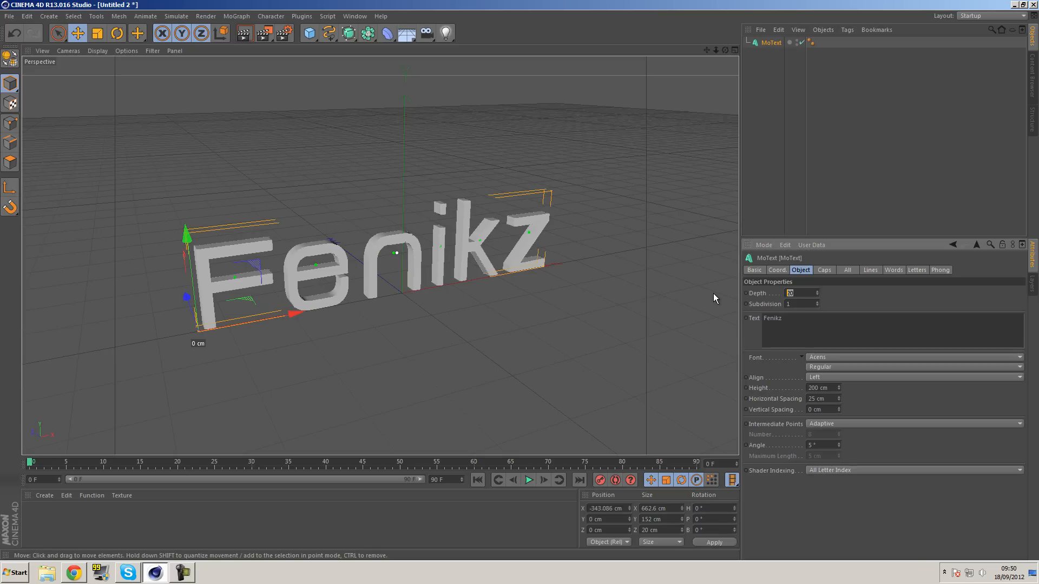
type("50")
key("Return")
Step: Set the perspective view's display mode to Gouraud Shading (Lines) so the text's mesh edges are drawn
left_click_drag(608, 290, 571, 293, "alt")
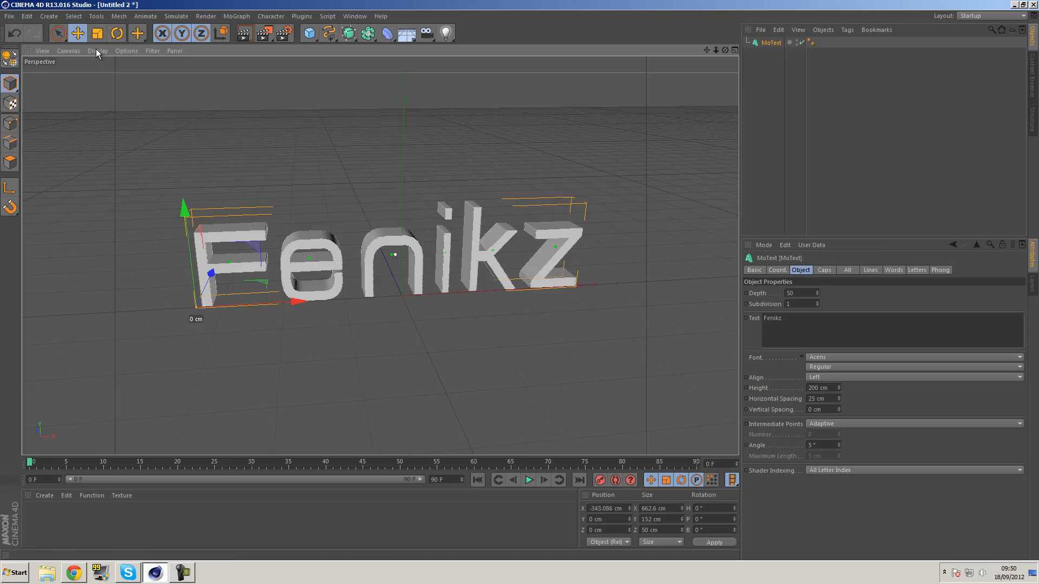
left_click(96, 50)
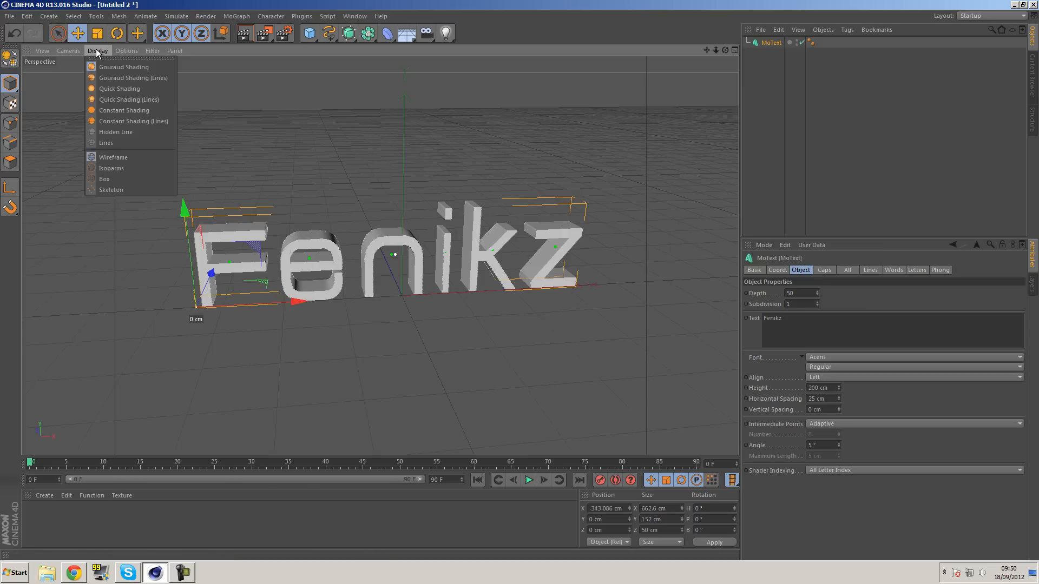
left_click(123, 79)
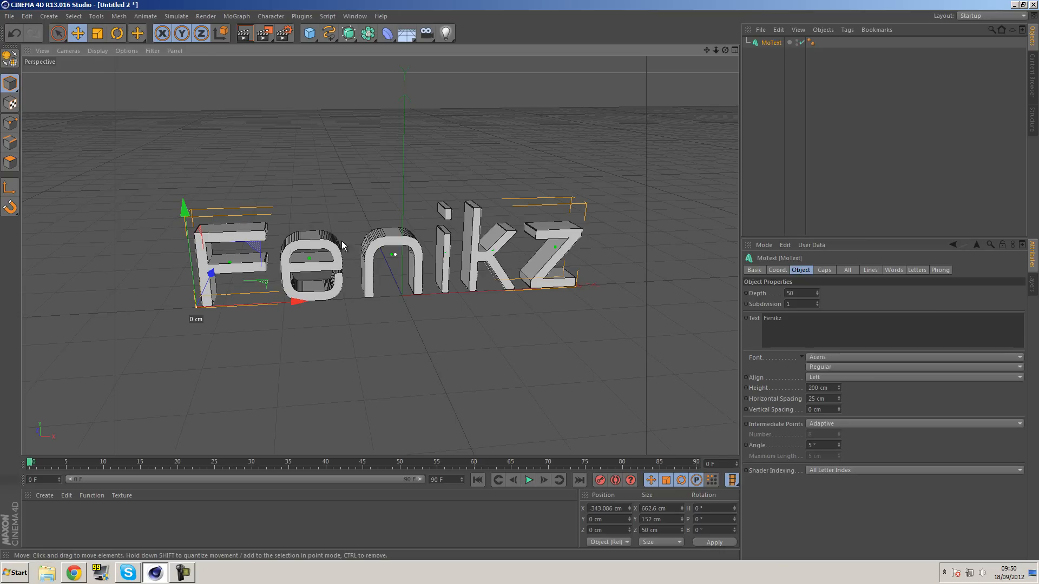
Step: Render a close-up of the letter n in the perspective view to inspect the text's plain edges
left_click_drag(353, 277, 469, 262, "alt")
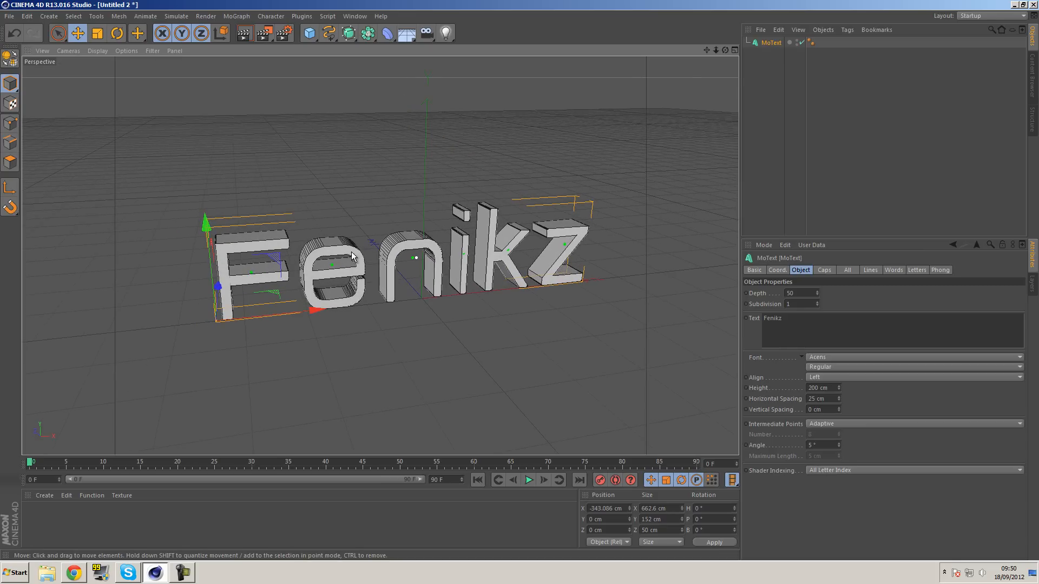
middle_click_drag(676, 188, 672, 188, "alt")
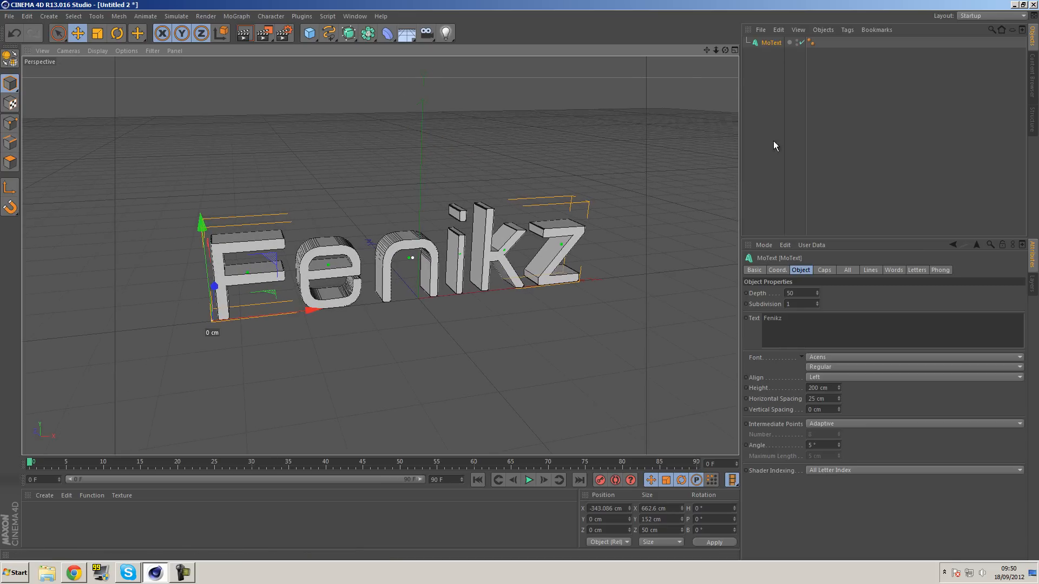
scroll(403, 223, "up", 10)
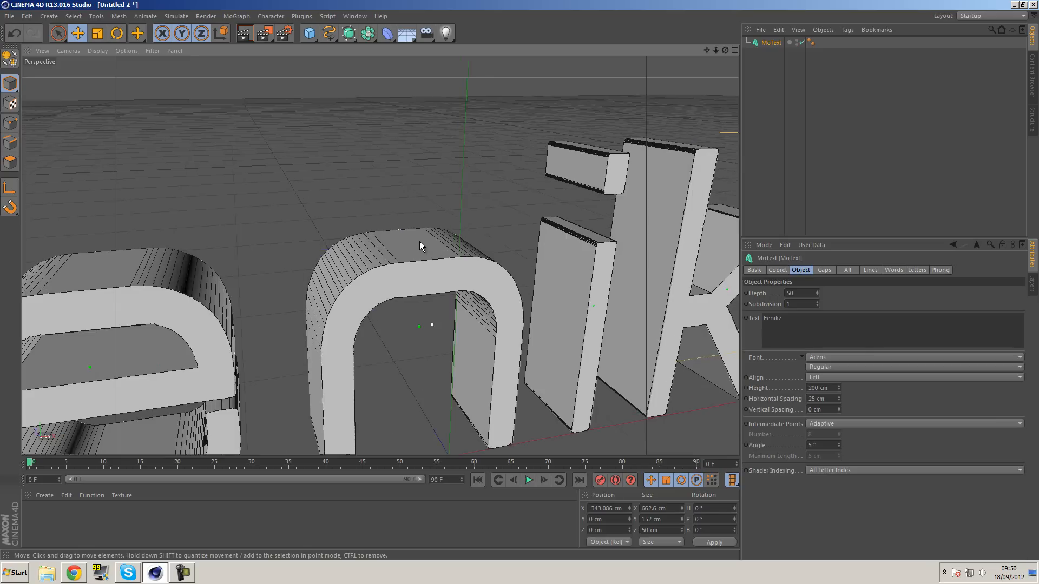
scroll(433, 271, "up", 3)
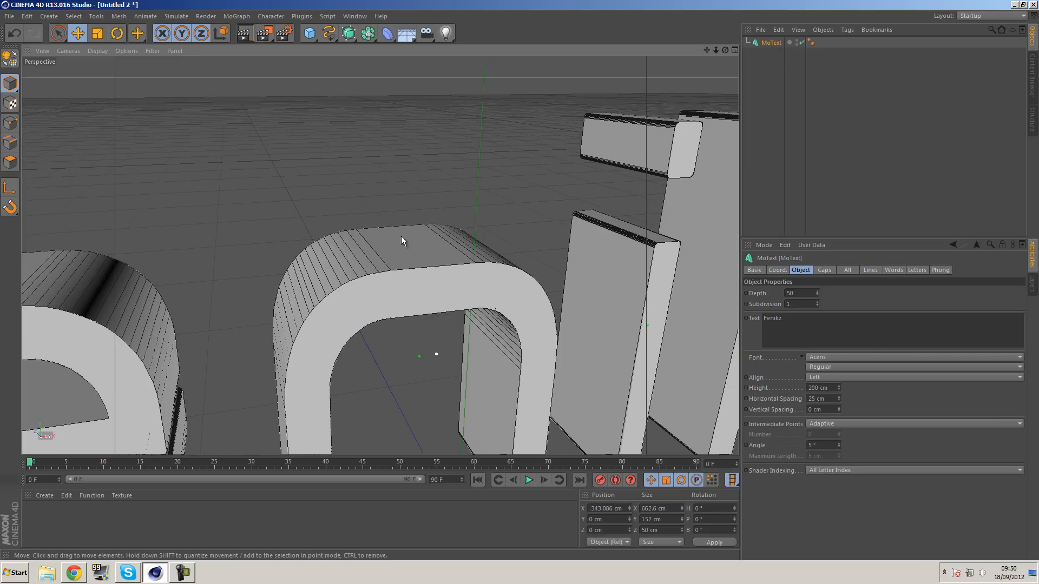
key("ctrl+r")
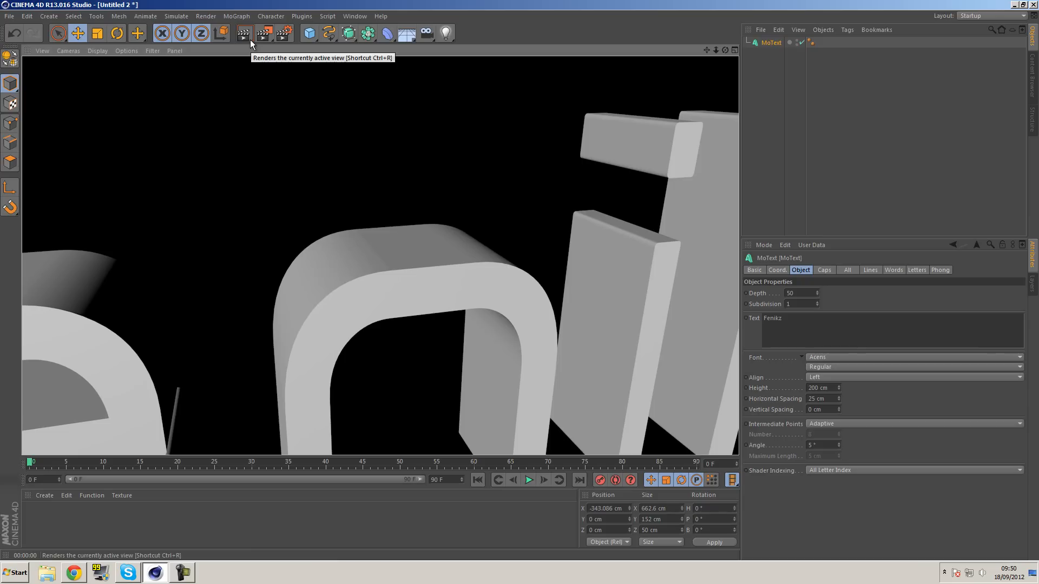
middle_click_drag(603, 193, 580, 166)
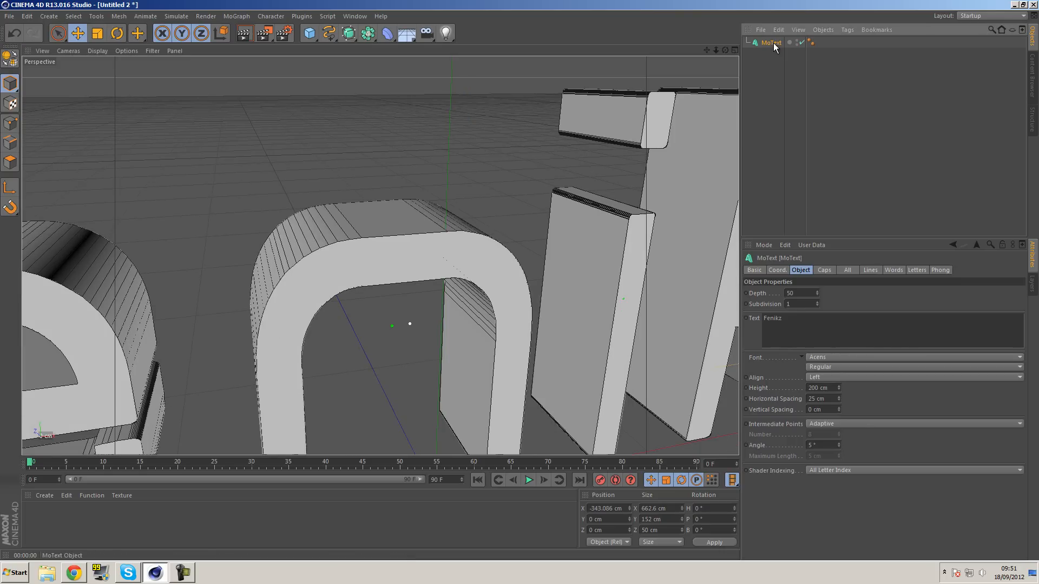
Step: Set both the start and end caps of the MoText to Fillet Cap
left_click(825, 270)
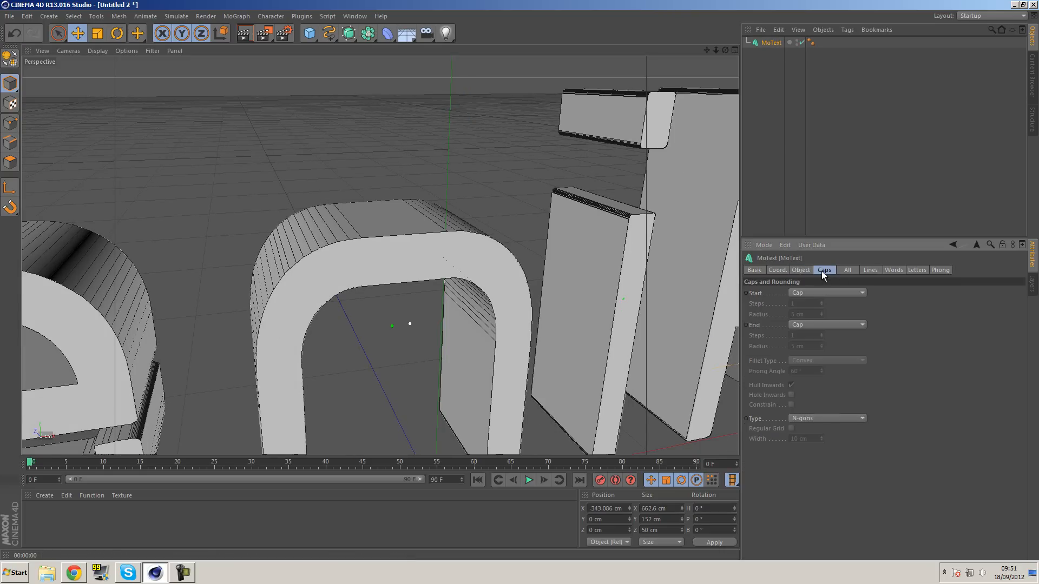
left_click(808, 293)
left_click(814, 336)
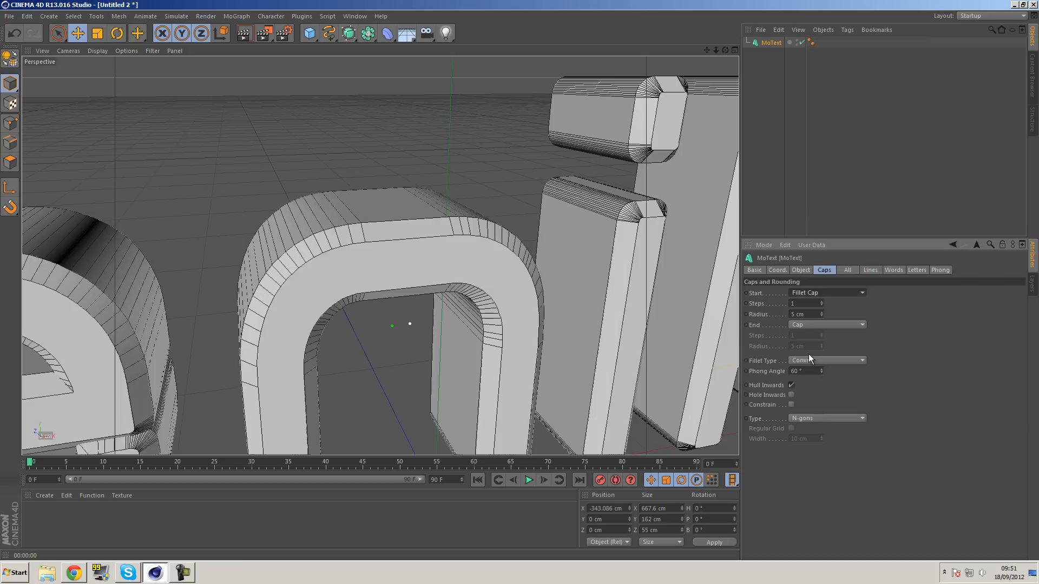
left_click(810, 360)
left_click(804, 325)
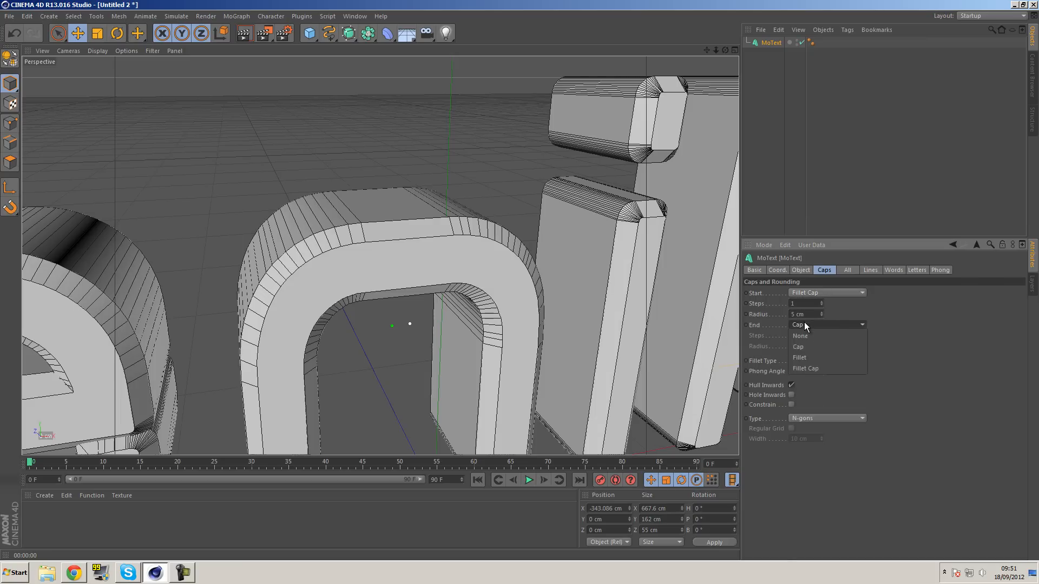
left_click(816, 373)
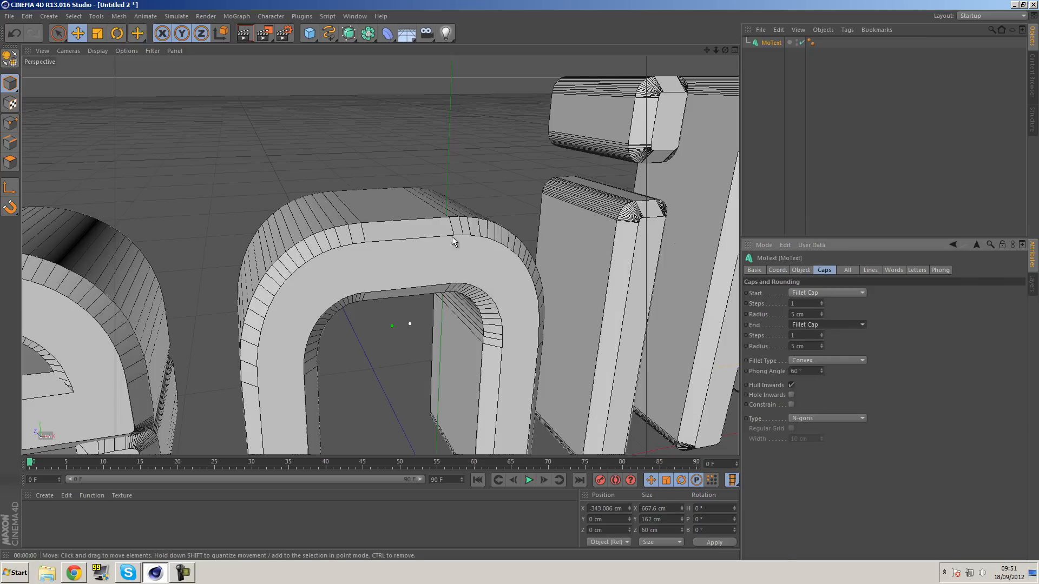
Step: Render the perspective view of the Fenikz text to preview its filleted edges
scroll(404, 220, "down", 6)
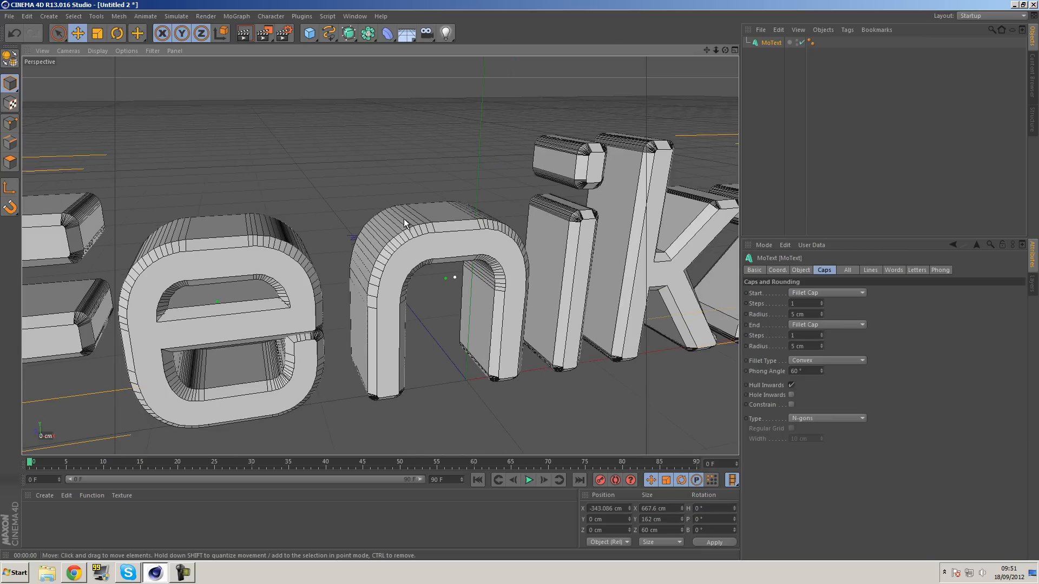
left_click(252, 35)
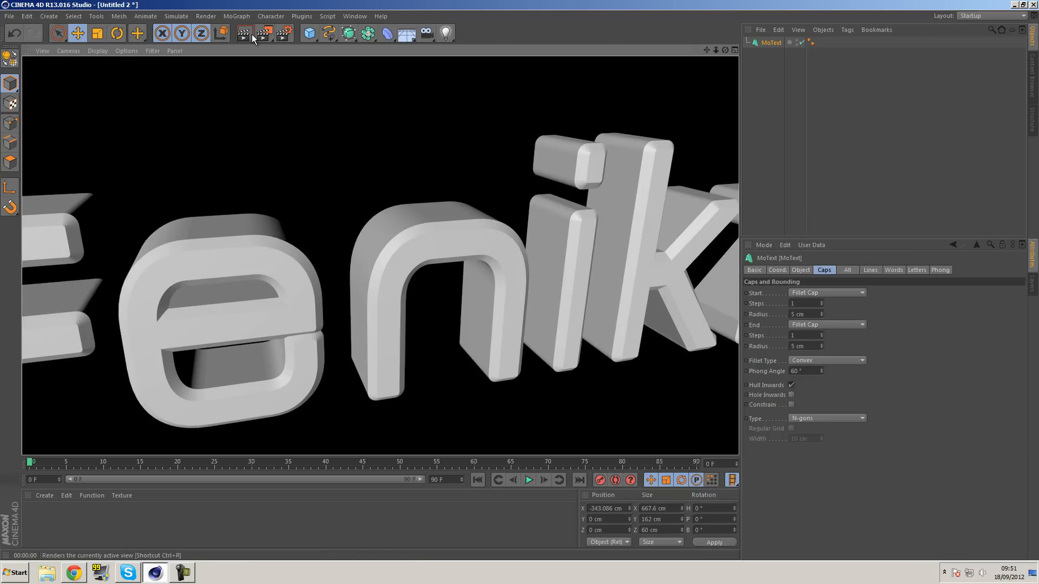
scroll(486, 224, "down", 5)
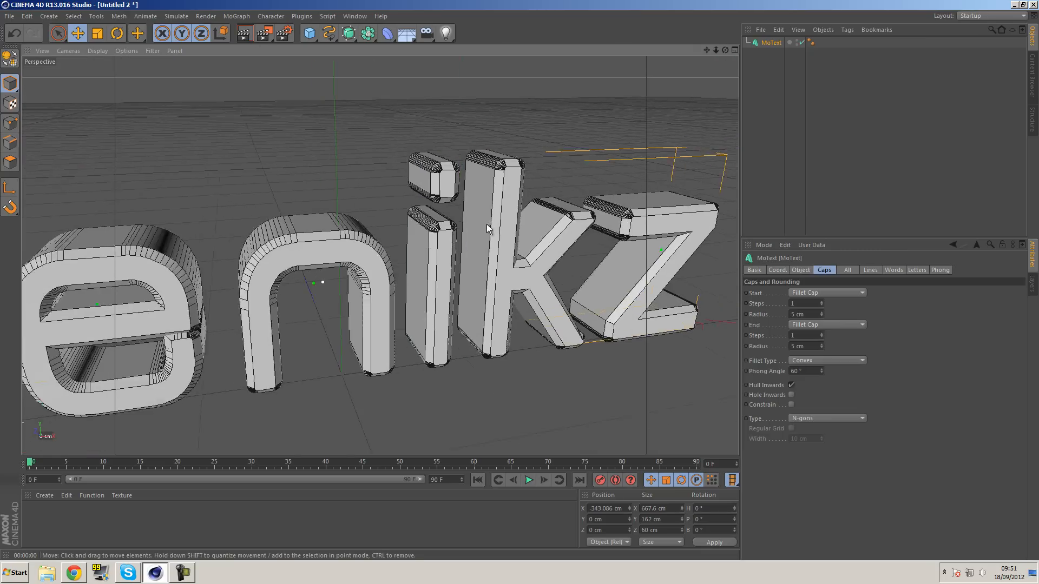
key("ctrl+r")
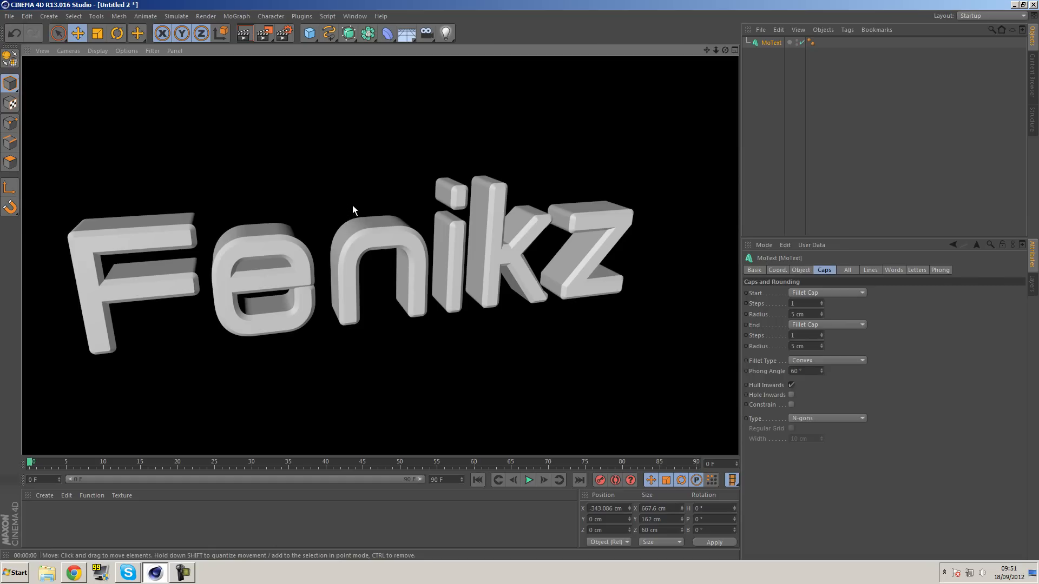
Step: Set the MoText's start and end cap fillet radius to 1 cm each
scroll(373, 228, "up", 6)
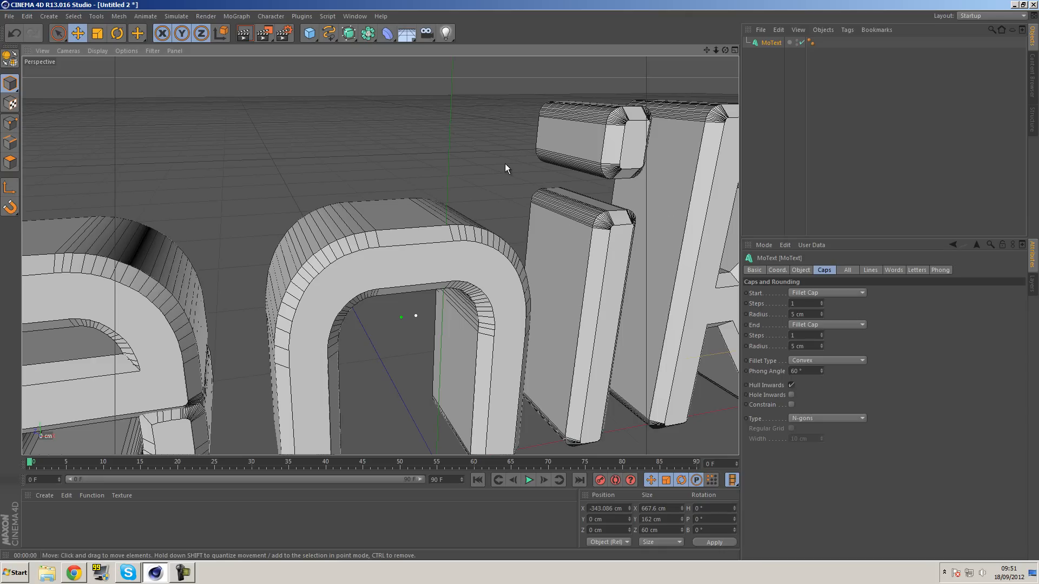
double_click(815, 314)
type("1")
double_click(815, 346)
type("1")
key("Return")
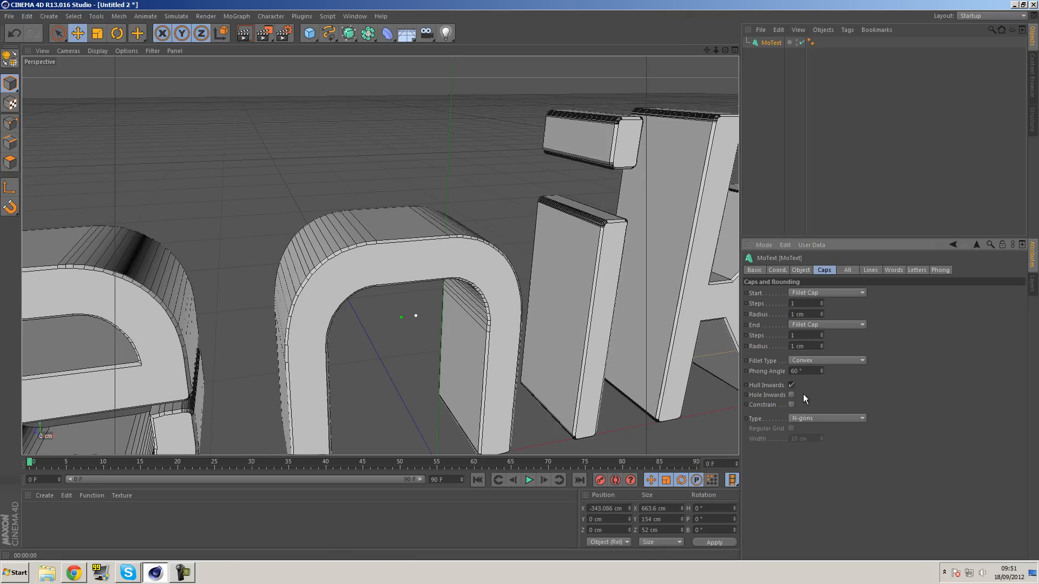
Step: Toggle the caps' Constrain option to compare the letter shapes with and without it, leaving it disabled
left_click(791, 405)
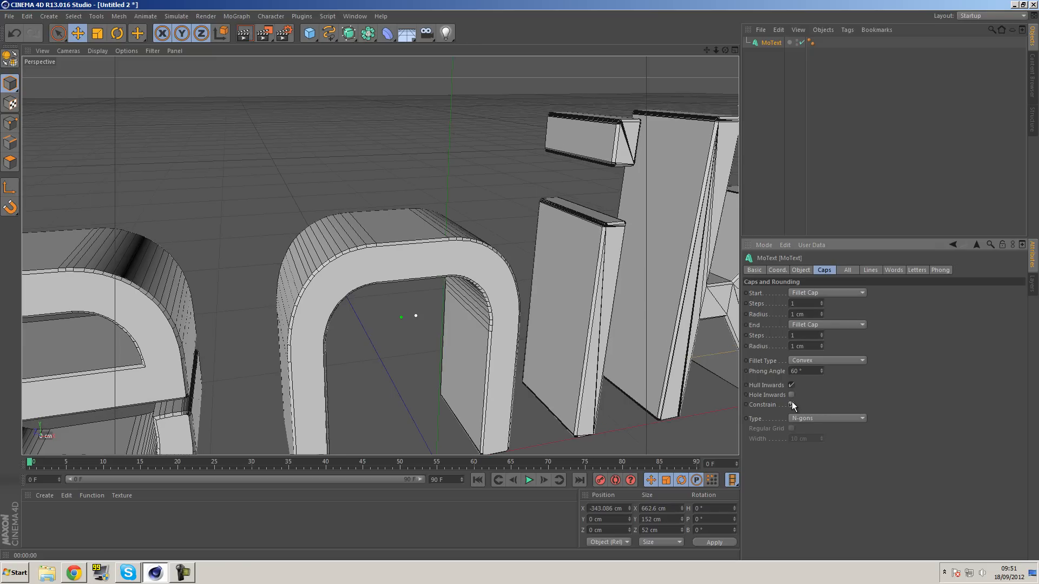
left_click(791, 405)
left_click(791, 404)
left_click(791, 405)
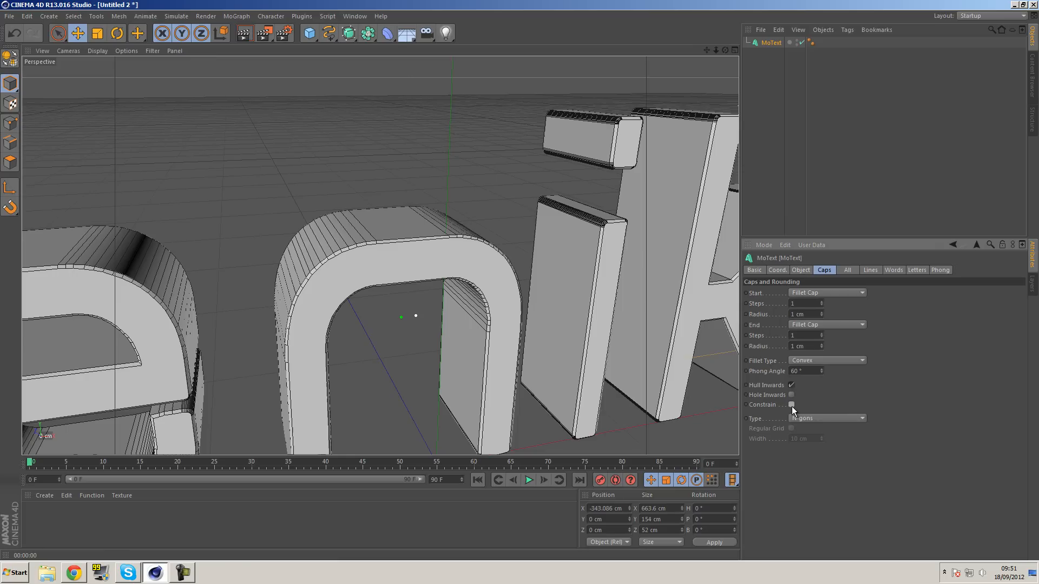
left_click(791, 405)
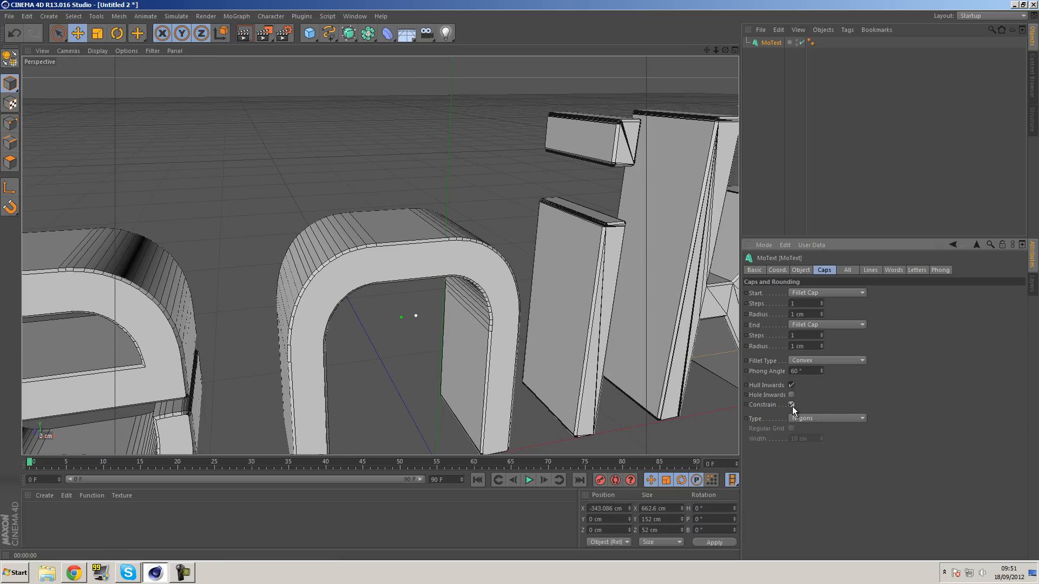
left_click(792, 404)
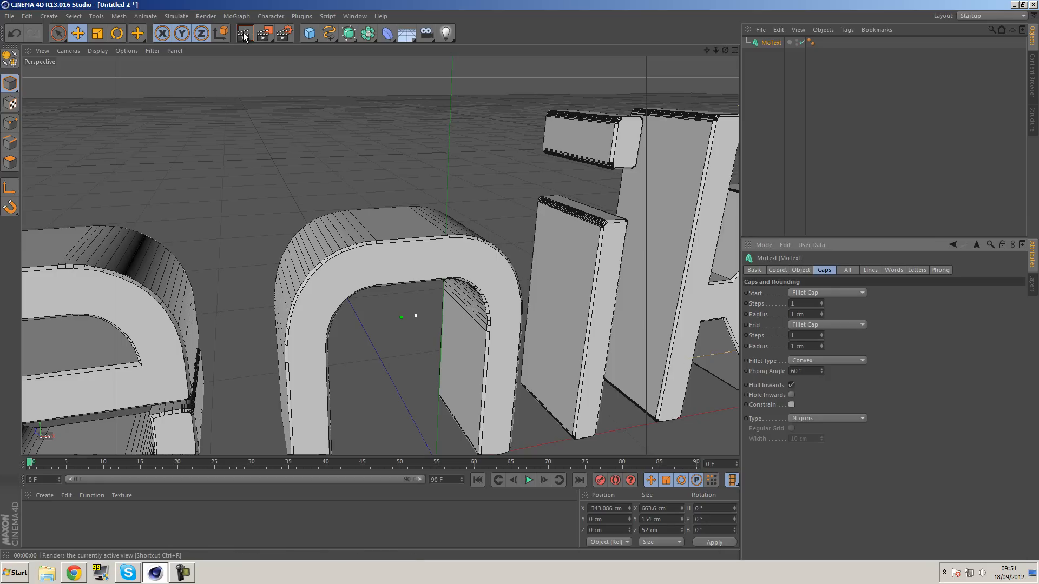
Step: Render the whole Fenikz text in the perspective view to check the 1 cm fillets
scroll(459, 199, "down", 5)
scroll(460, 199, "down", 4)
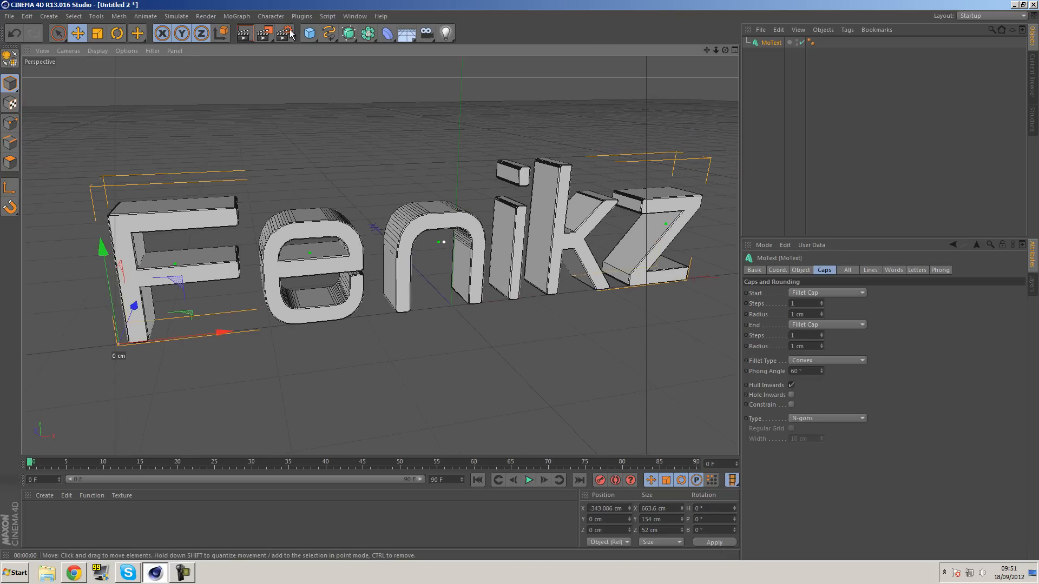
left_click(243, 33)
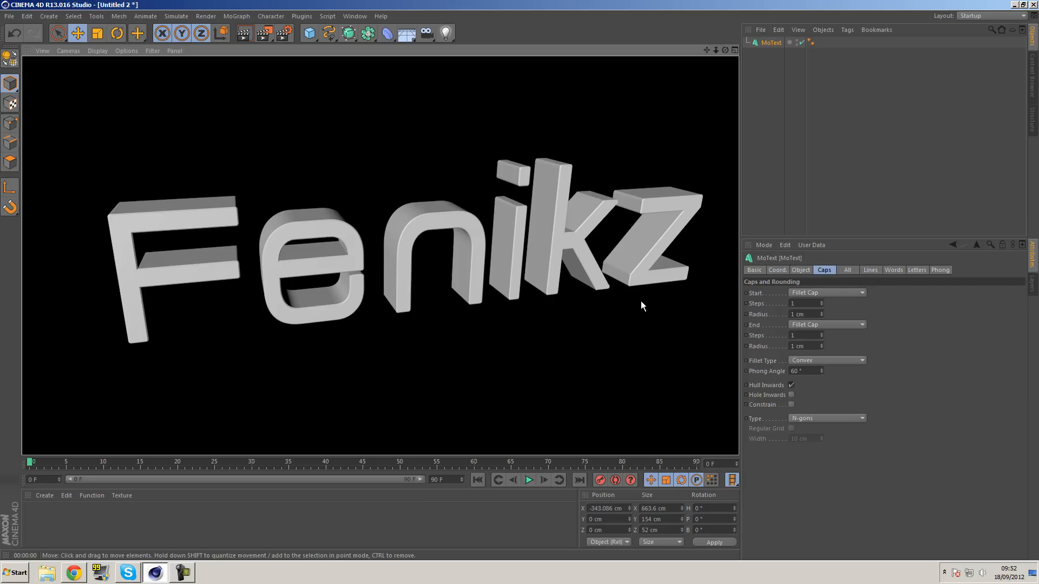
Step: Make the MoText object editable and expand its hierarchy down to the individual letter objects
left_click_drag(560, 218, 523, 227, "alt")
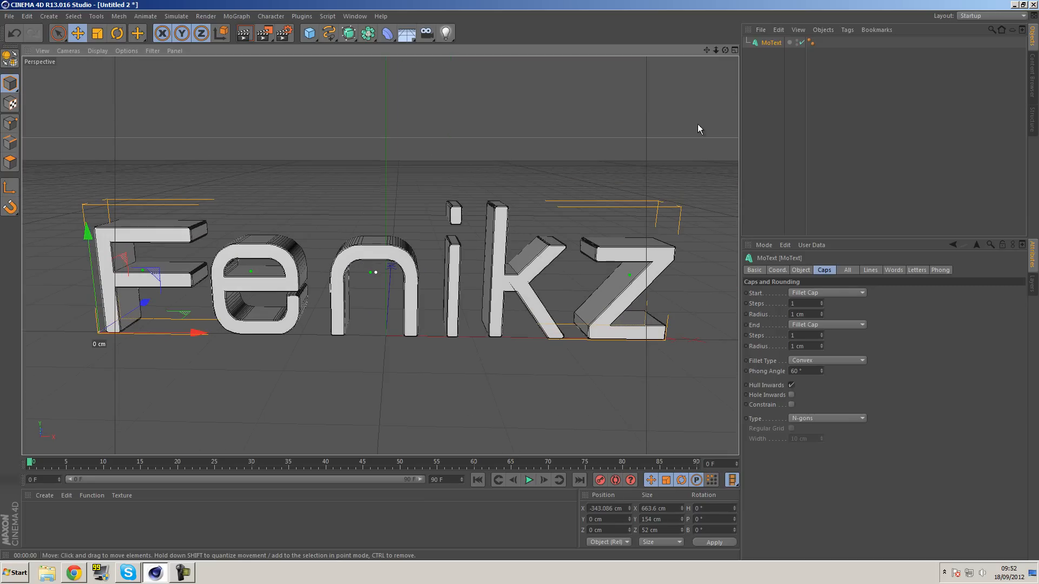
left_click(763, 93)
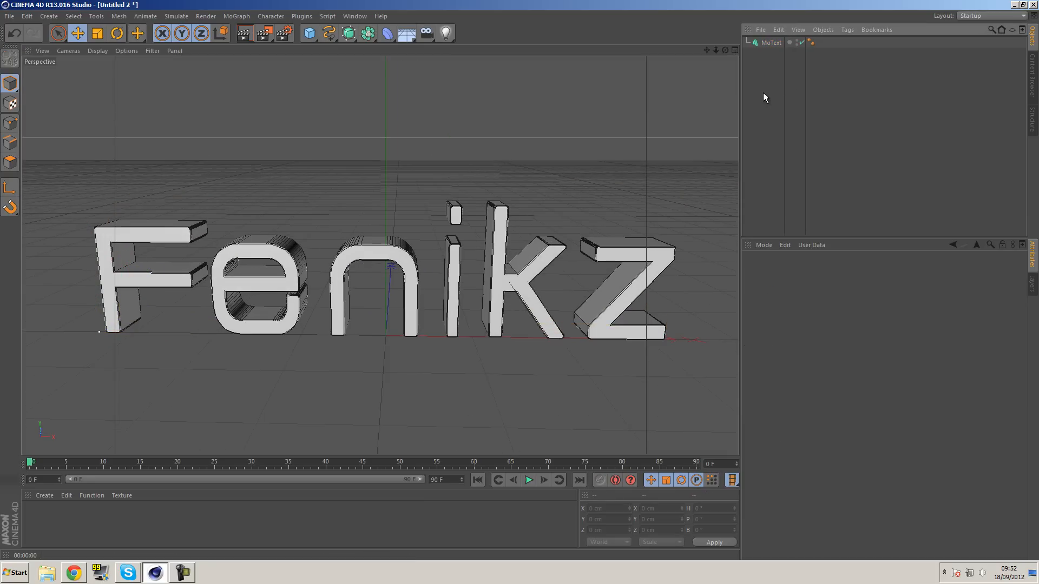
left_click(772, 43)
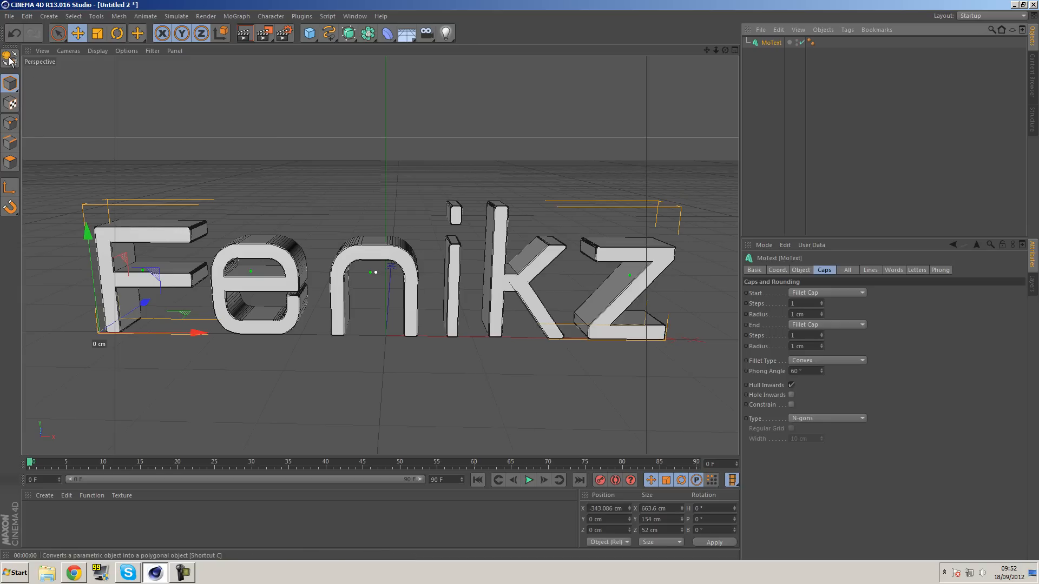
key("c")
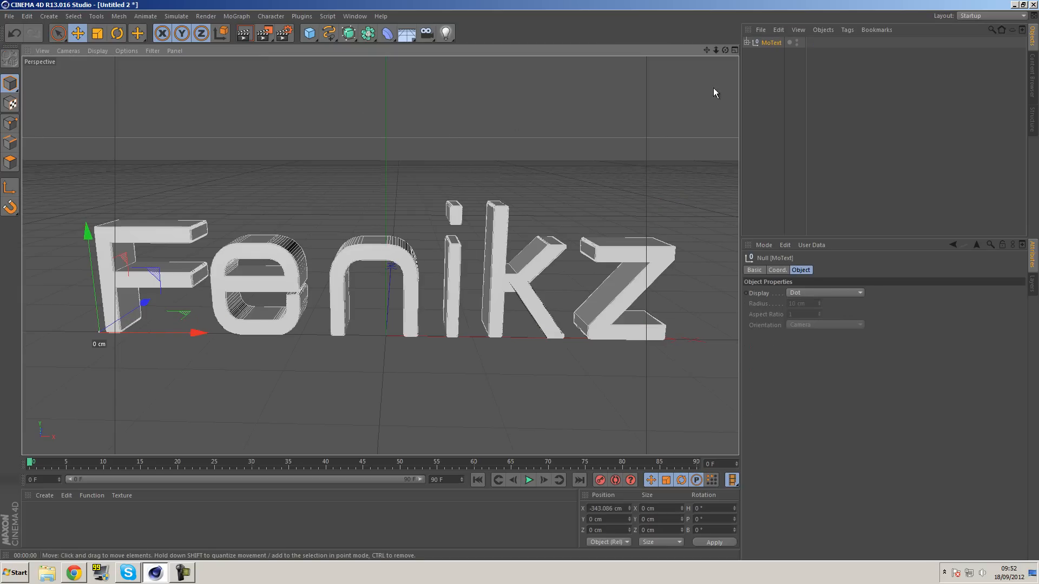
left_click(747, 43)
left_click(752, 53)
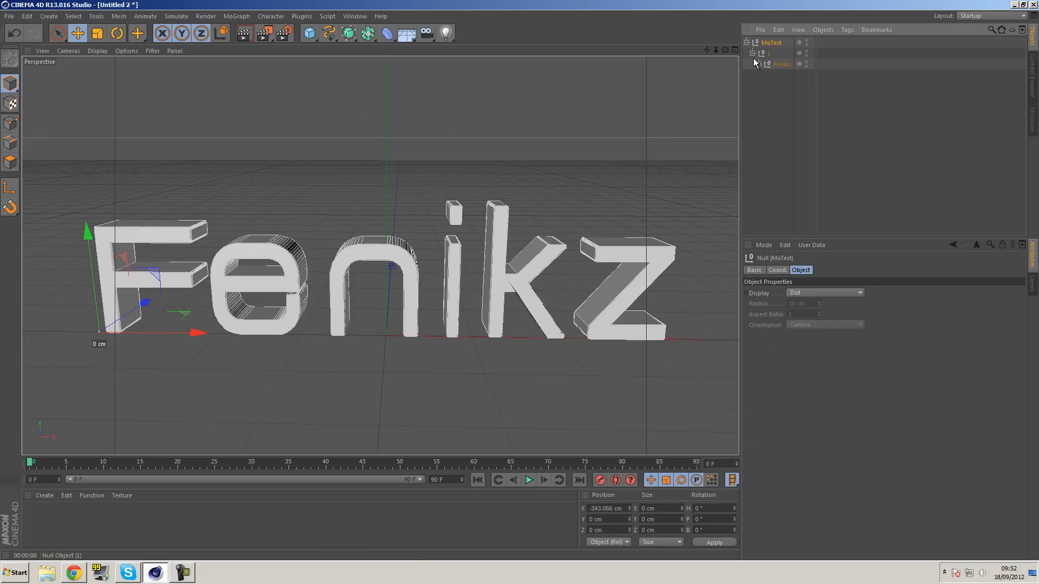
left_click(756, 63)
left_click(758, 64)
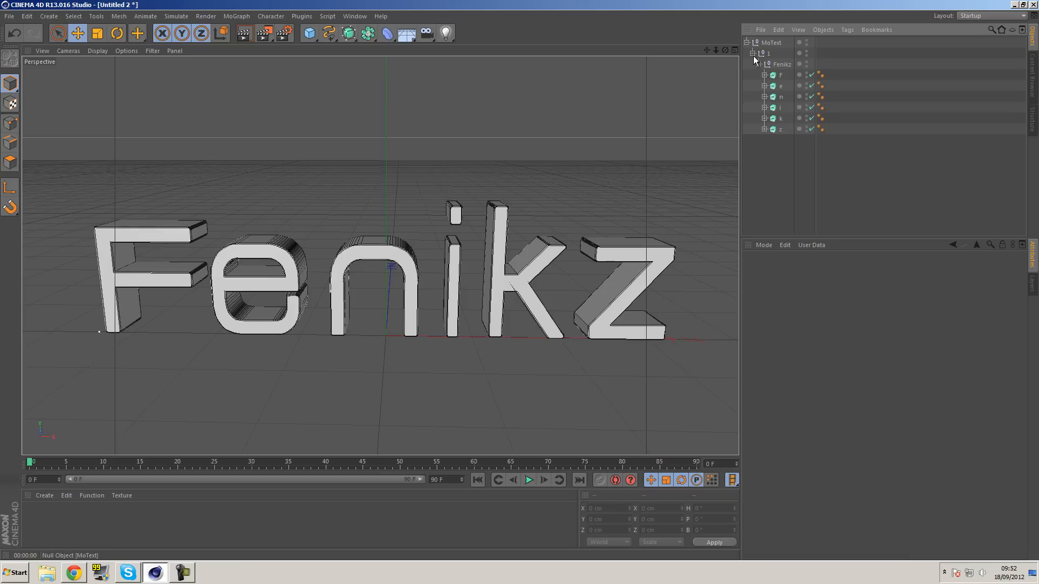
Step: Move the six letter objects F, e, n, i, k and z out to the top level and delete the leftover MoText null
left_click(780, 76)
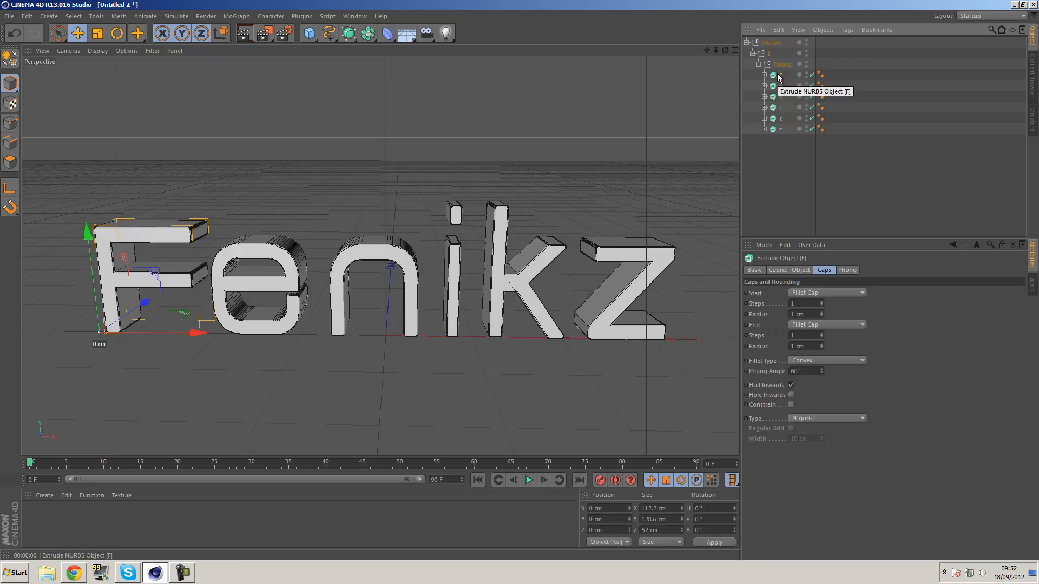
left_click(778, 86)
left_click(778, 97)
left_click(777, 108)
left_click(777, 118)
left_click(774, 130)
left_click(779, 76)
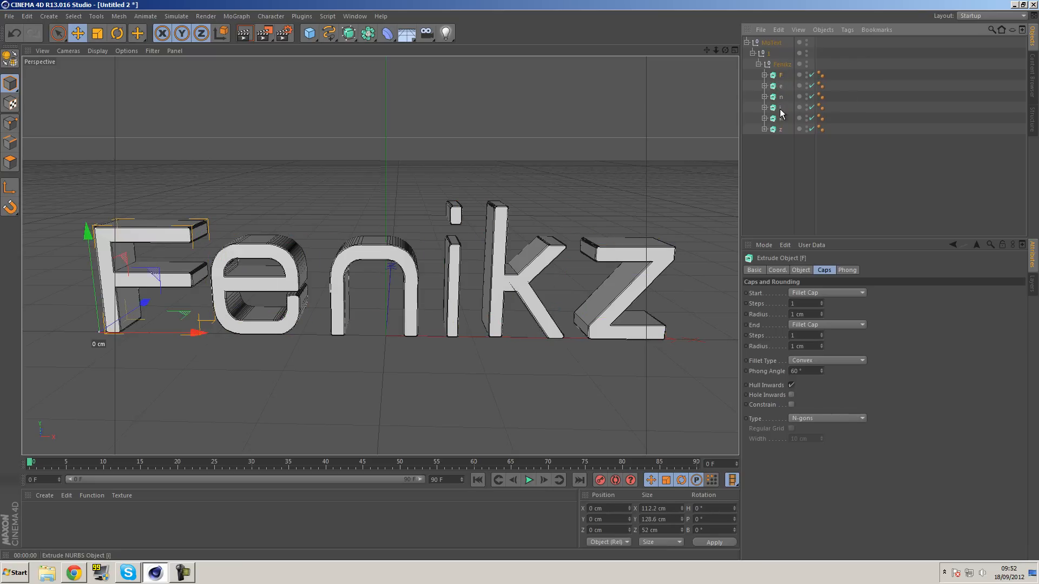
left_click_drag(778, 130, 773, 174)
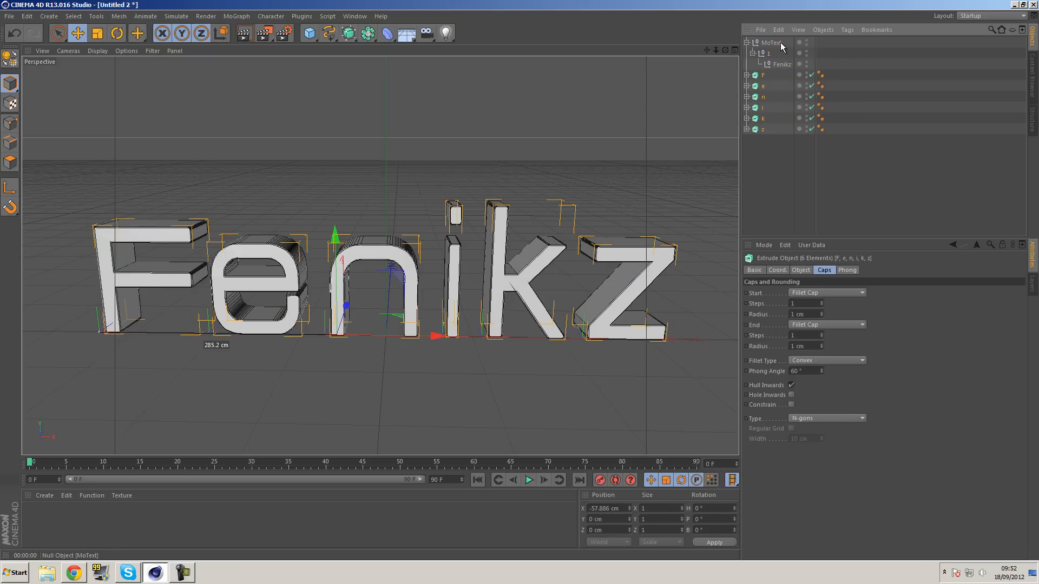
left_click(778, 44)
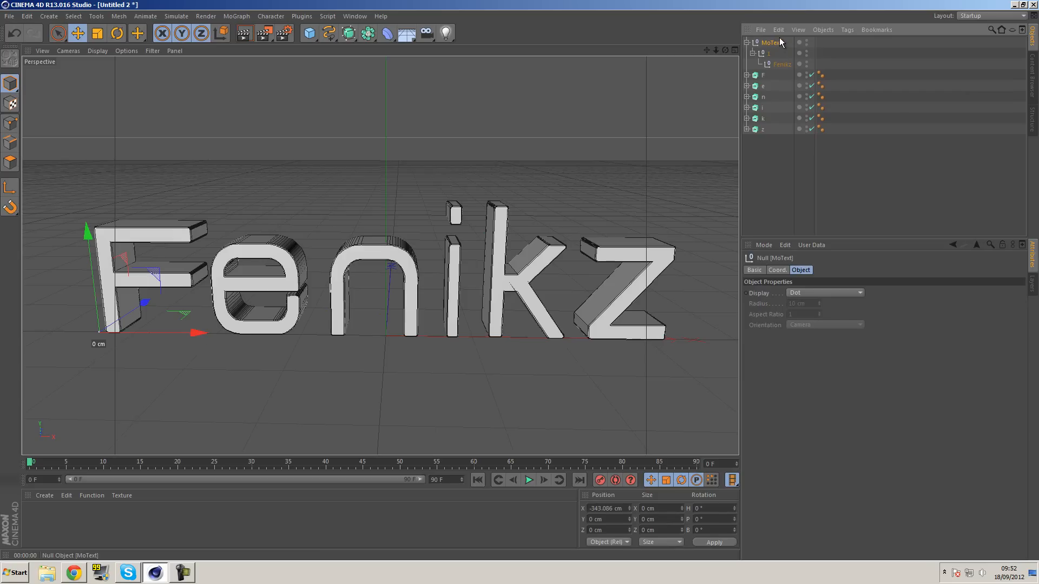
key("Delete")
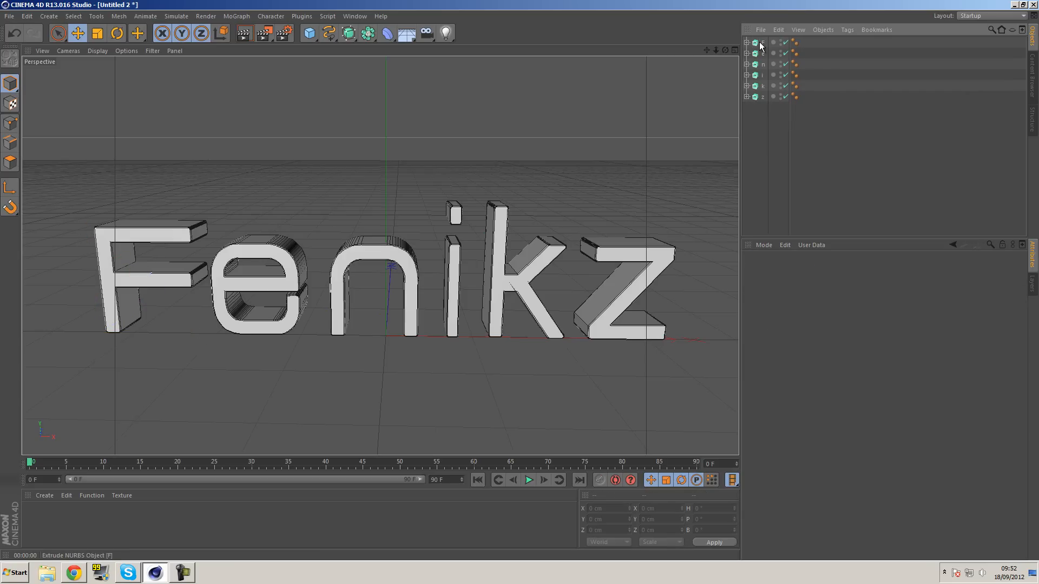
Step: Make the six extrude letter objects F, e, n, i, k and z editable as polygon objects
left_click(761, 43)
left_click(762, 53, "ctrl")
left_click(763, 65, "ctrl")
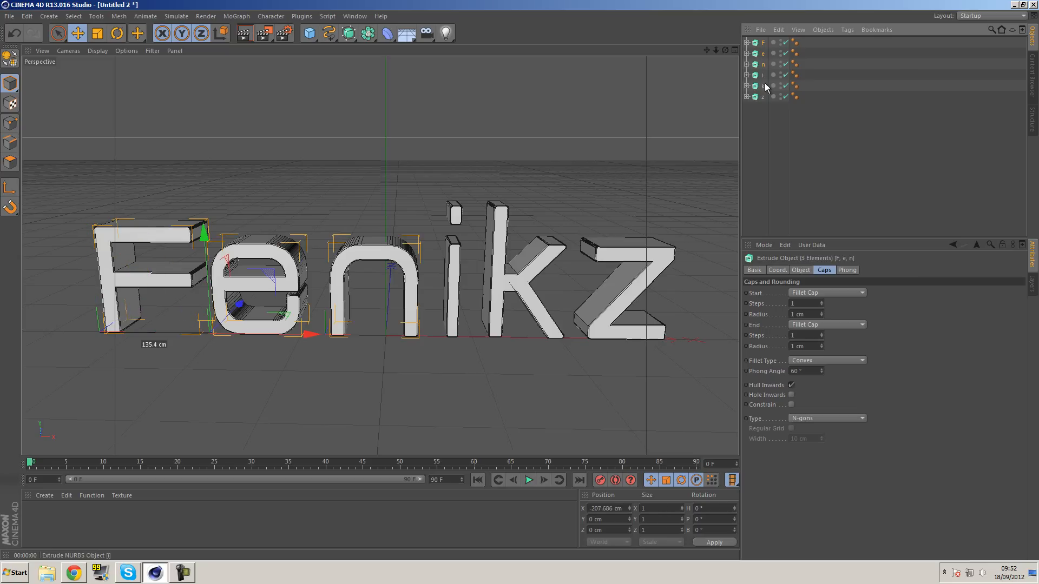
left_click_drag(764, 123, 745, 35)
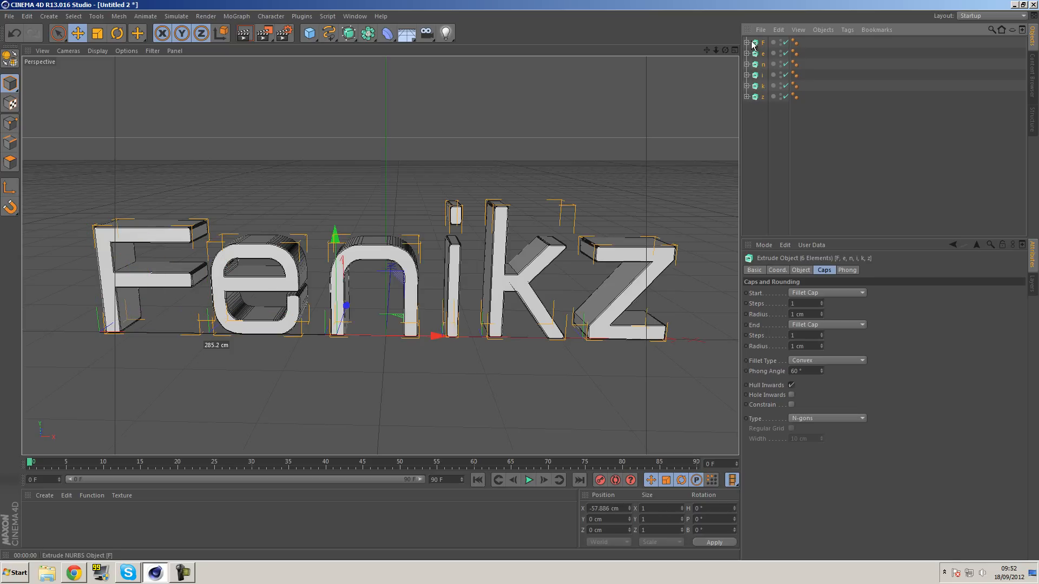
key("c")
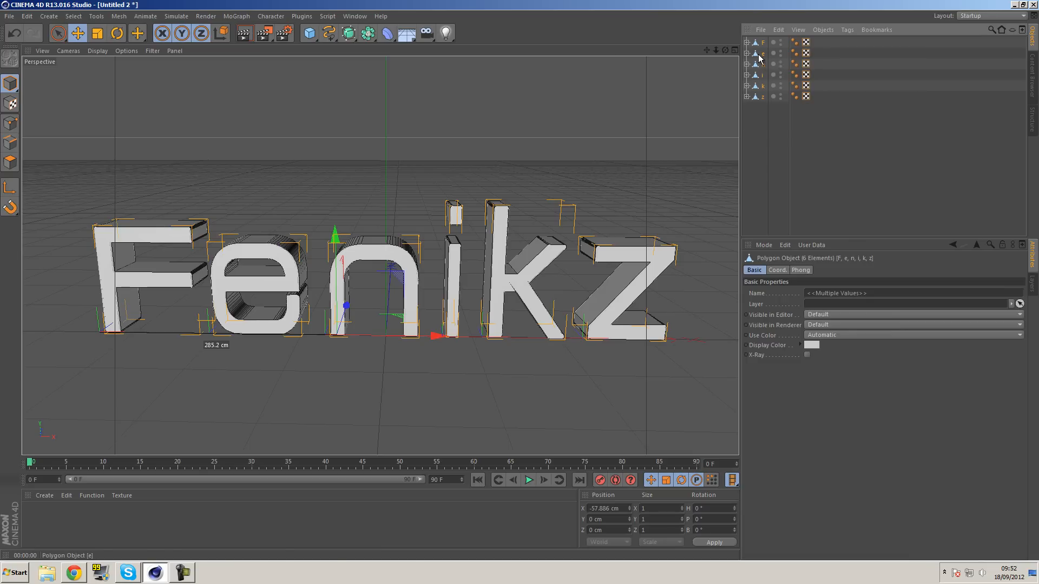
left_click_drag(557, 304, 480, 249, "alt")
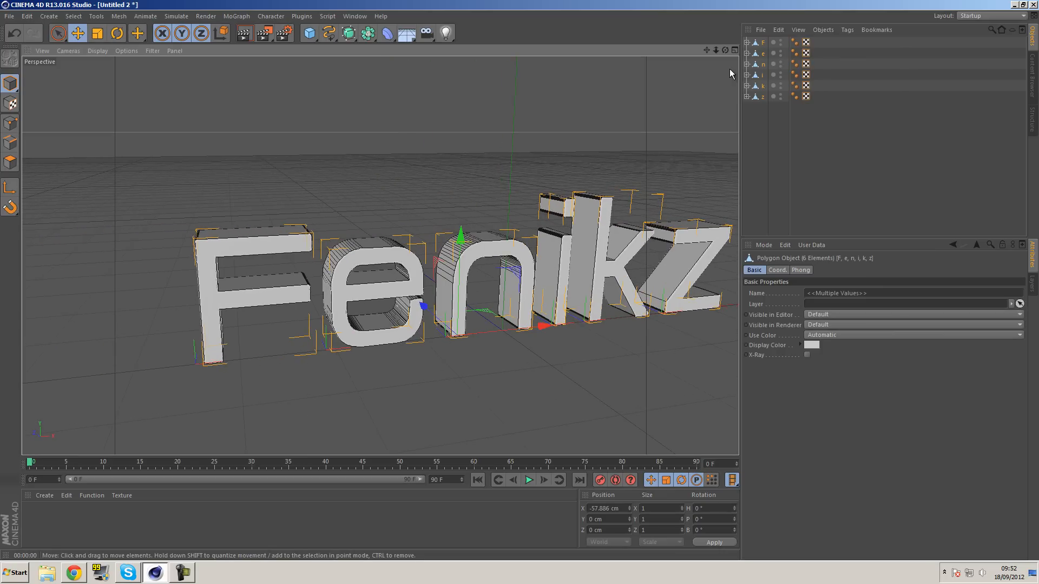
left_click_drag(607, 165, 703, 176, "alt")
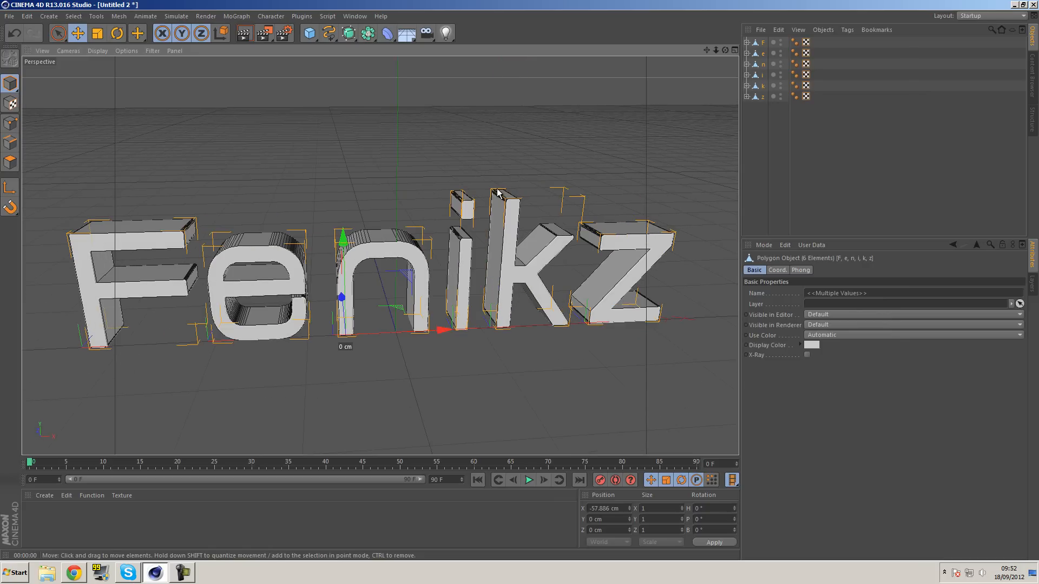
Step: Unfold all letter hierarchies and select every object from F down to the last letter's Cap 2
right_click(759, 43)
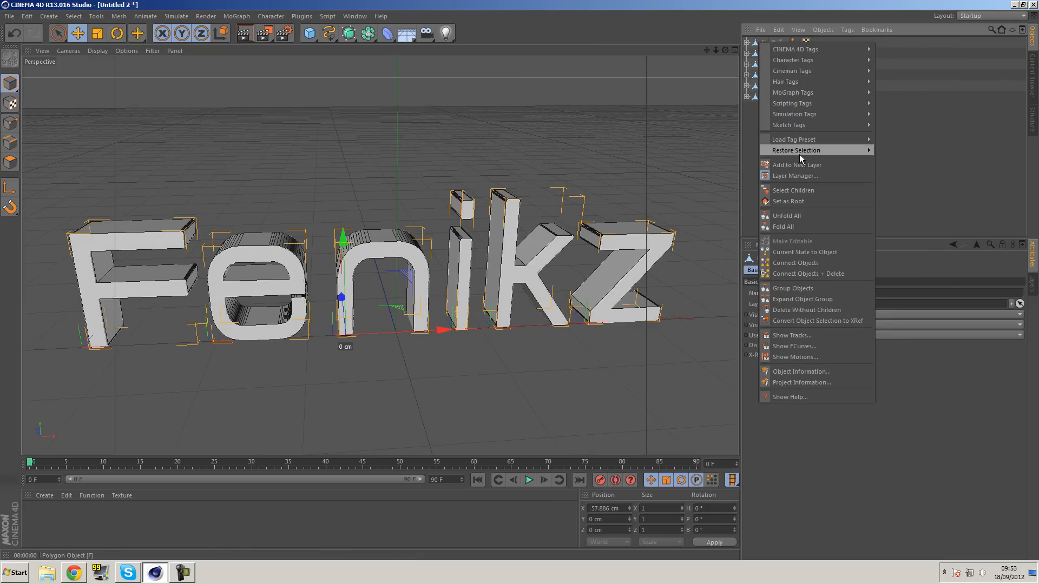
left_click(797, 215)
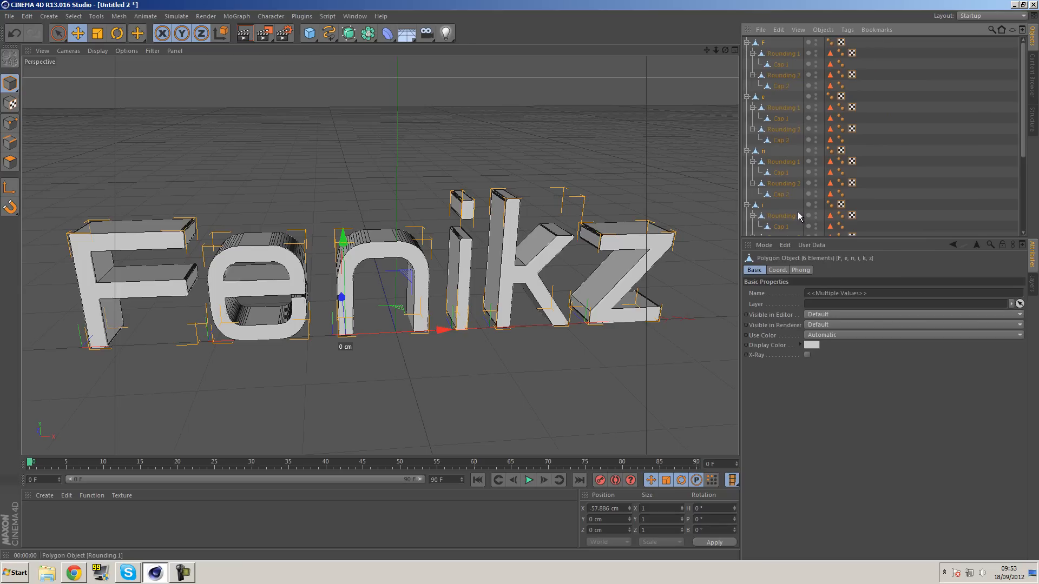
left_click(781, 86)
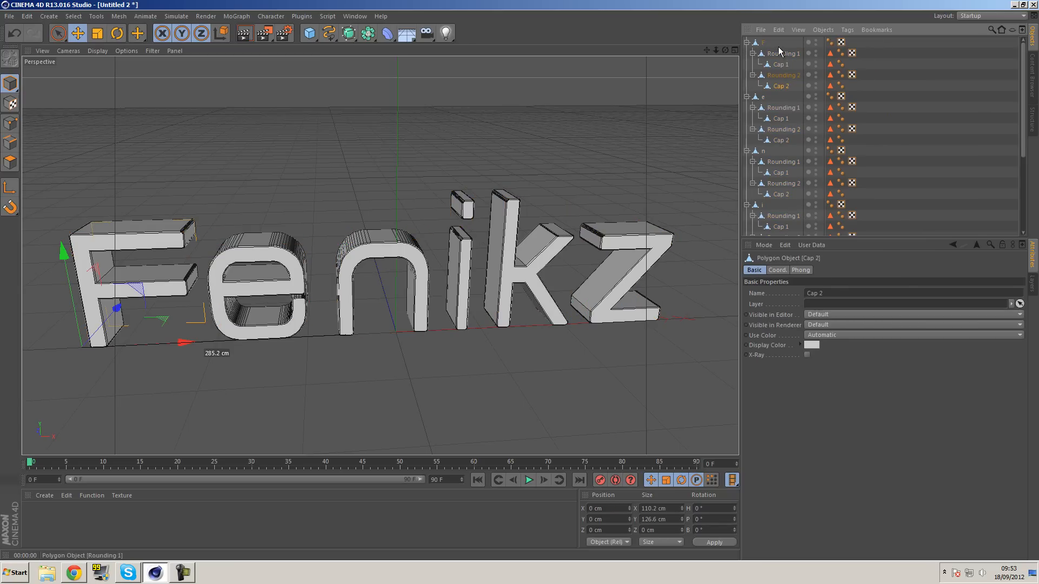
scroll(777, 81, "down", 5)
left_click(785, 230)
scroll(784, 226, "up", 5)
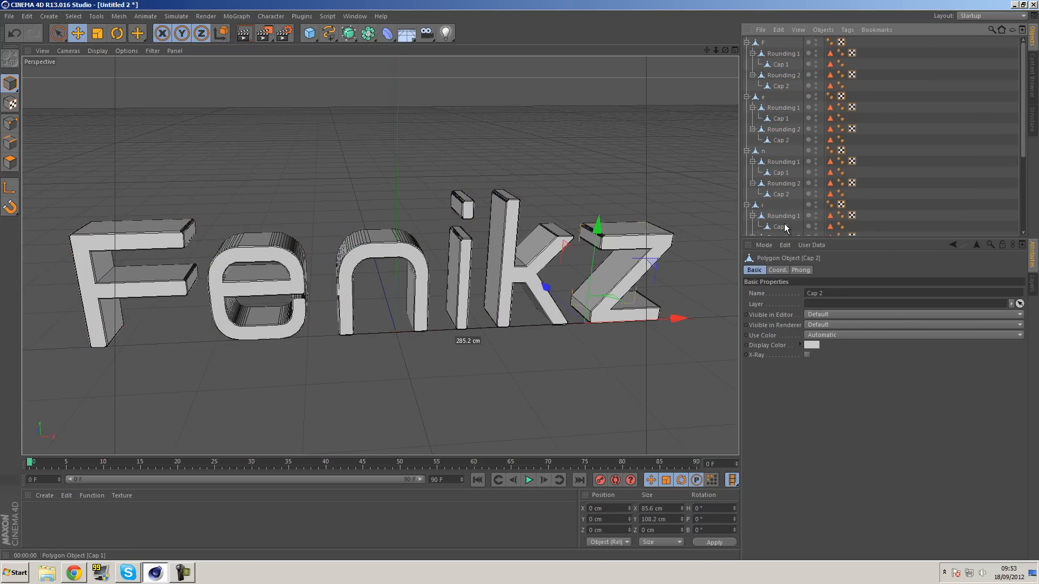
left_click(763, 43, "shift")
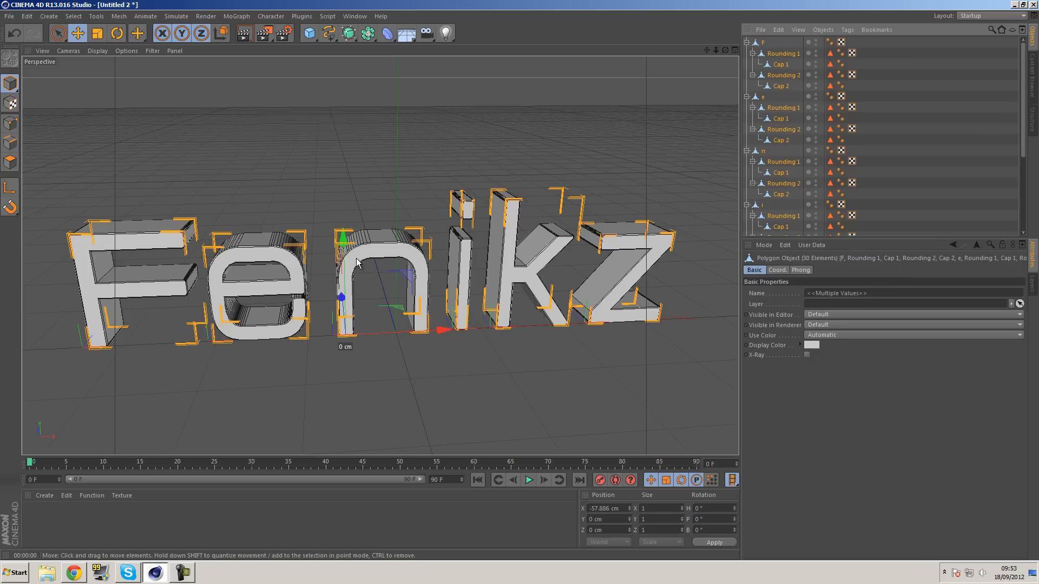
Step: Try merging only the letter F with its Rounding and Cap parts using Connect Objects + Delete, and undo the merge
left_click(782, 85)
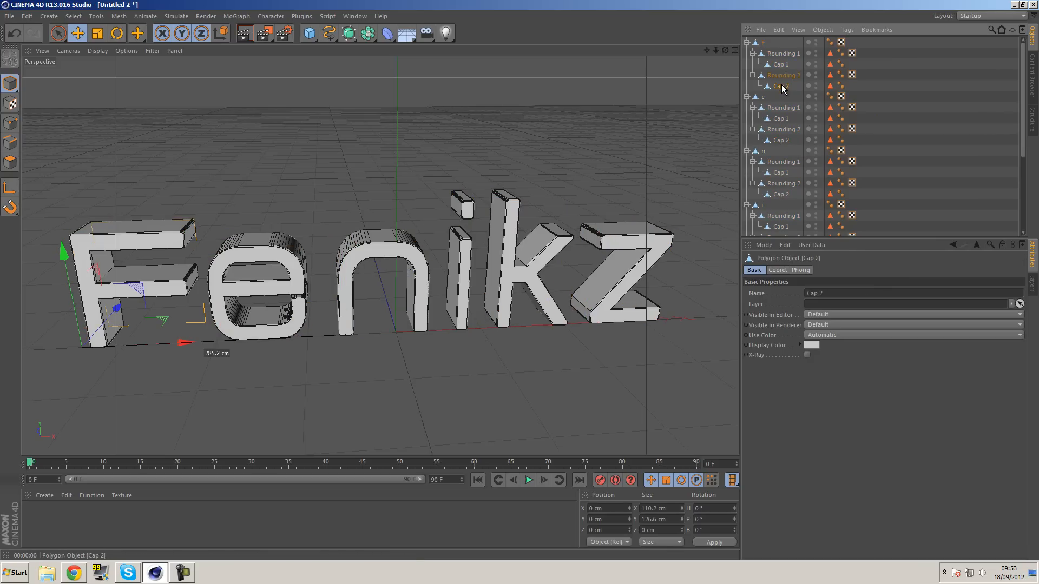
left_click(766, 44, "shift")
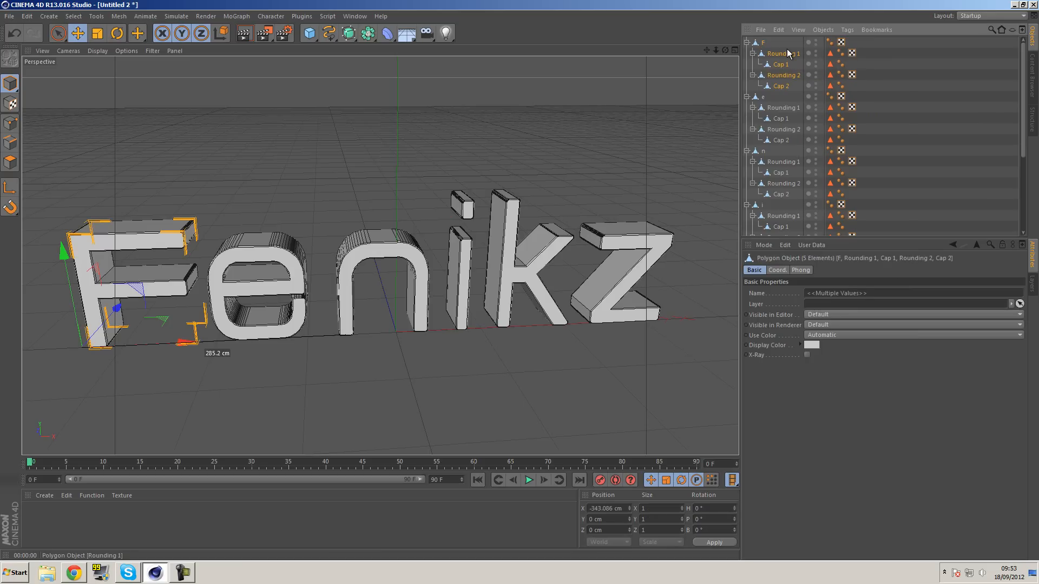
right_click(777, 52)
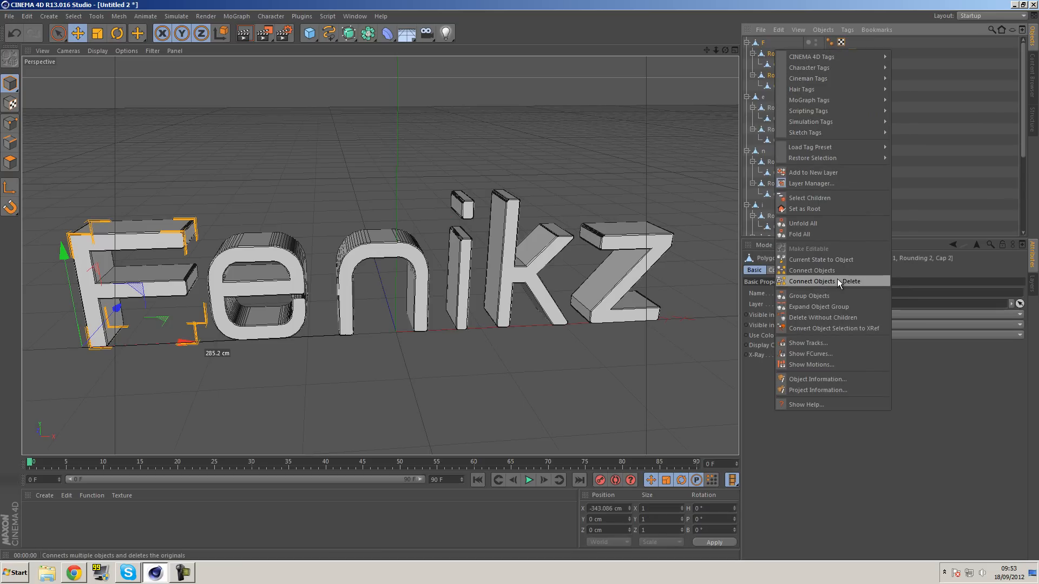
left_click(837, 278)
double_click(765, 43)
key("Return")
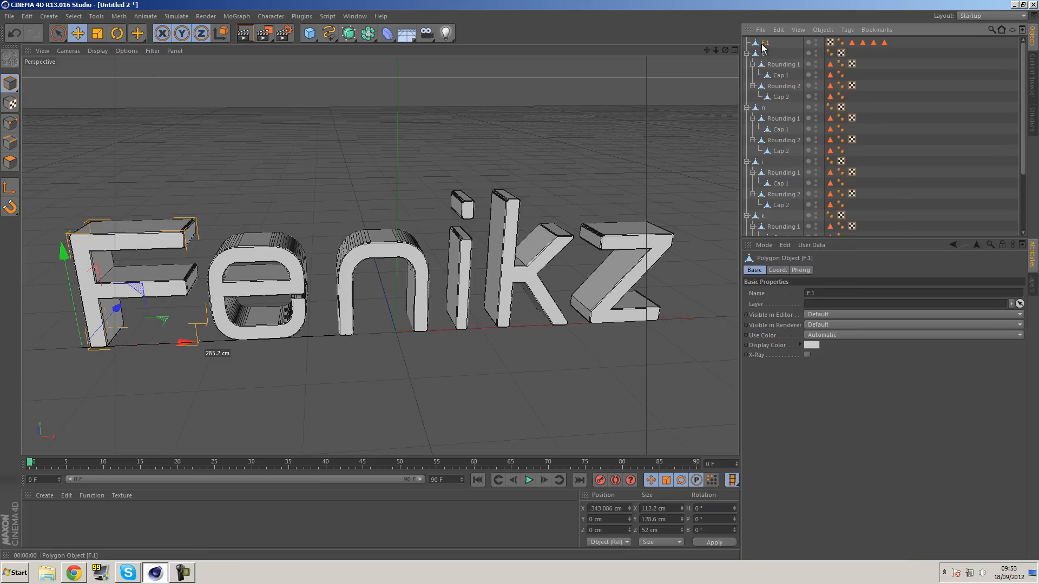
left_click(773, 58)
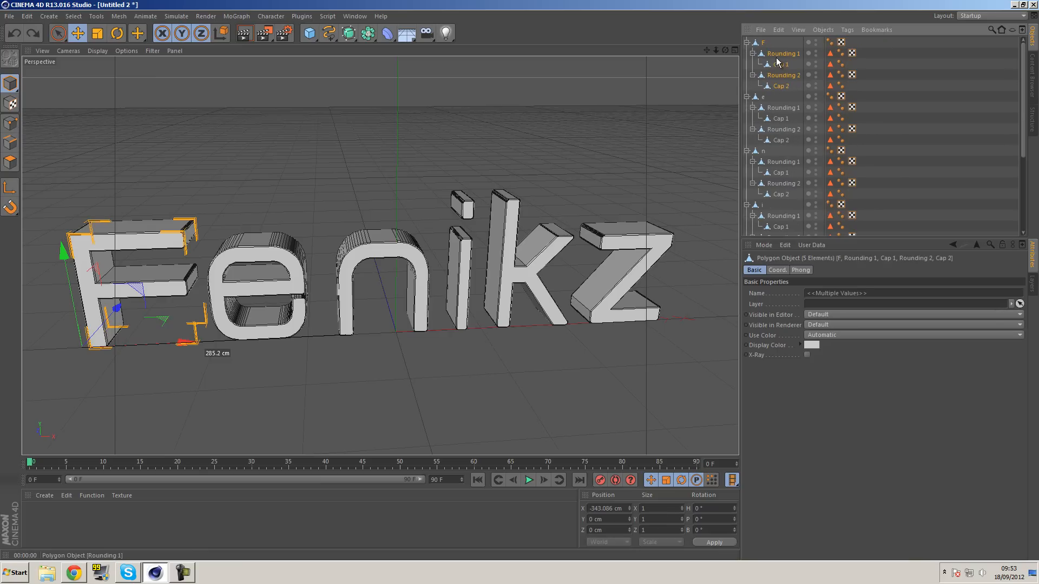
Step: Merge all letters with their Rounding and Cap parts into a single polygon object using Connect Objects + Delete
scroll(784, 112, "down", 3)
left_click(789, 231)
scroll(782, 215, "up", 5)
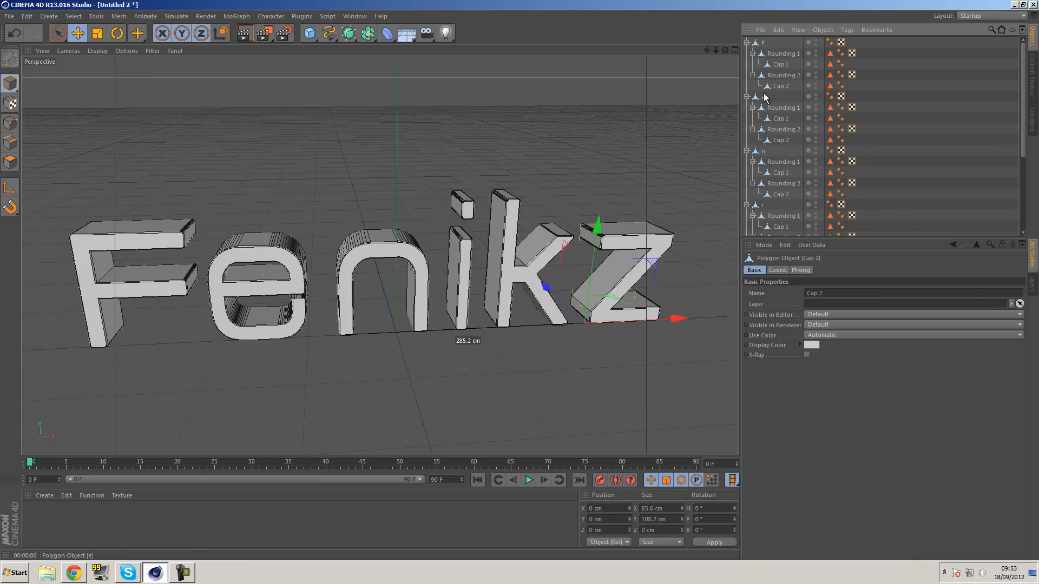
left_click(765, 43, "shift")
right_click(765, 43)
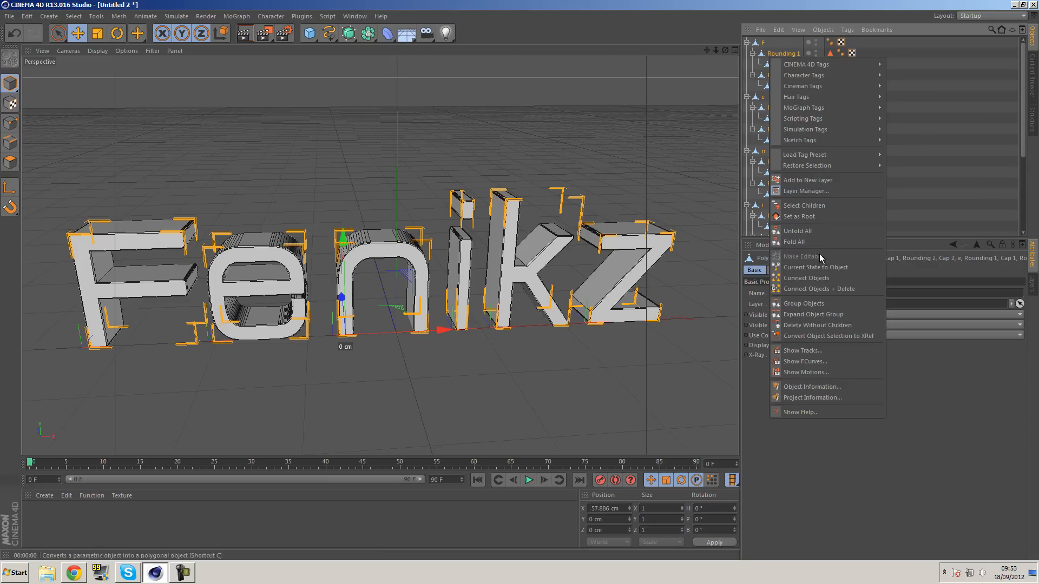
left_click(820, 290)
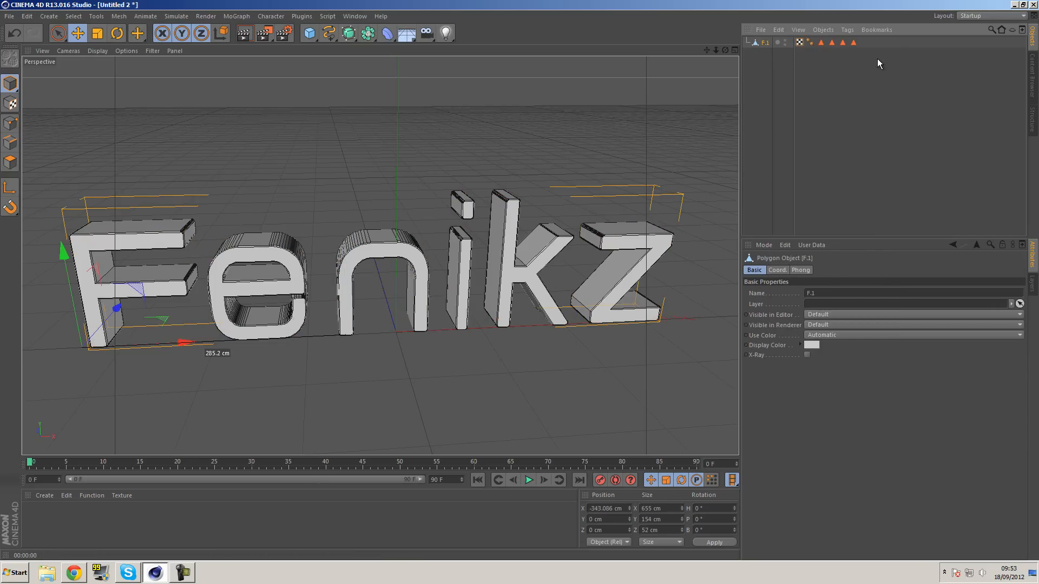
Step: Delete the four polygon selection tags R1, C1, R2 and C2 from the merged text object
left_click_drag(839, 43, 819, 43)
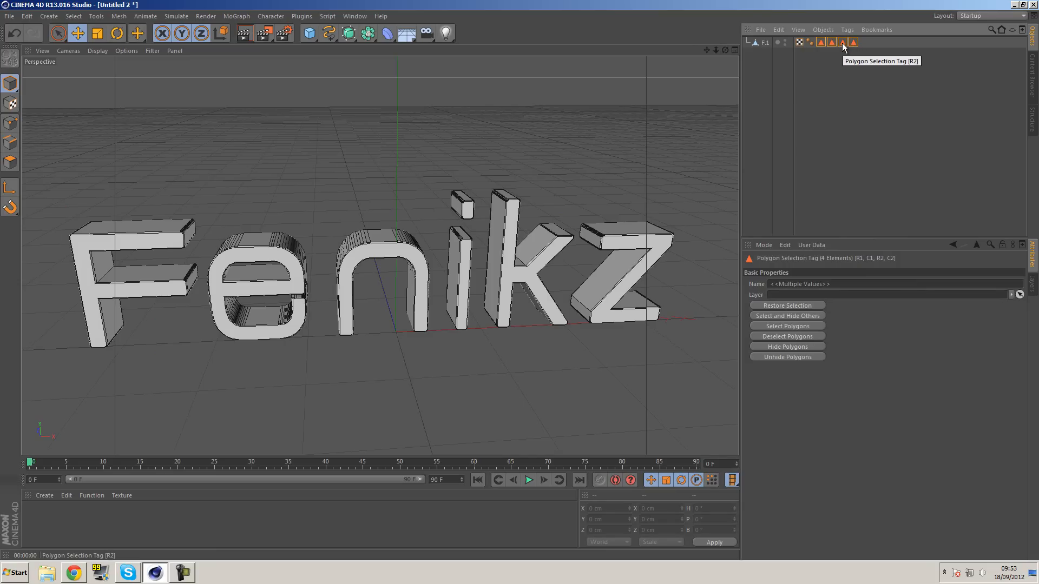
key("Delete")
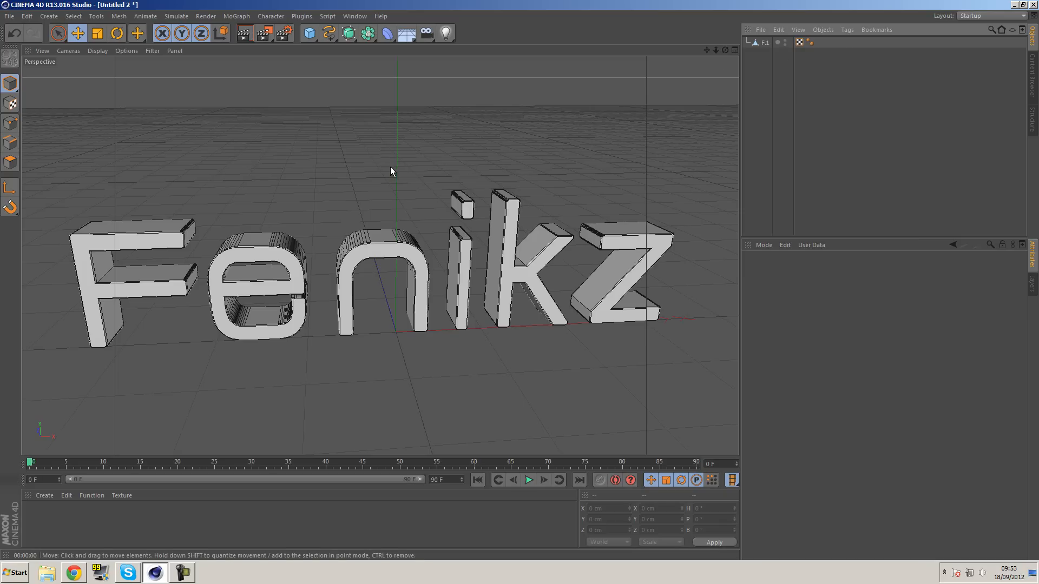
middle_click_drag(495, 206, 573, 200, "alt")
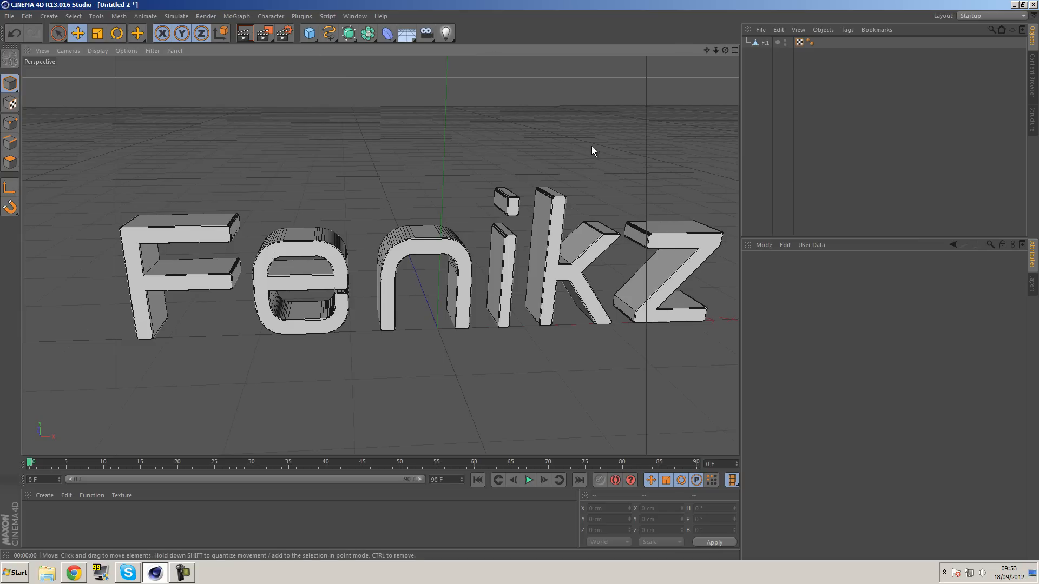
Step: Try a Live Selection of polygons on the F's upper arm in the merged text, and clear the selection
left_click(762, 44)
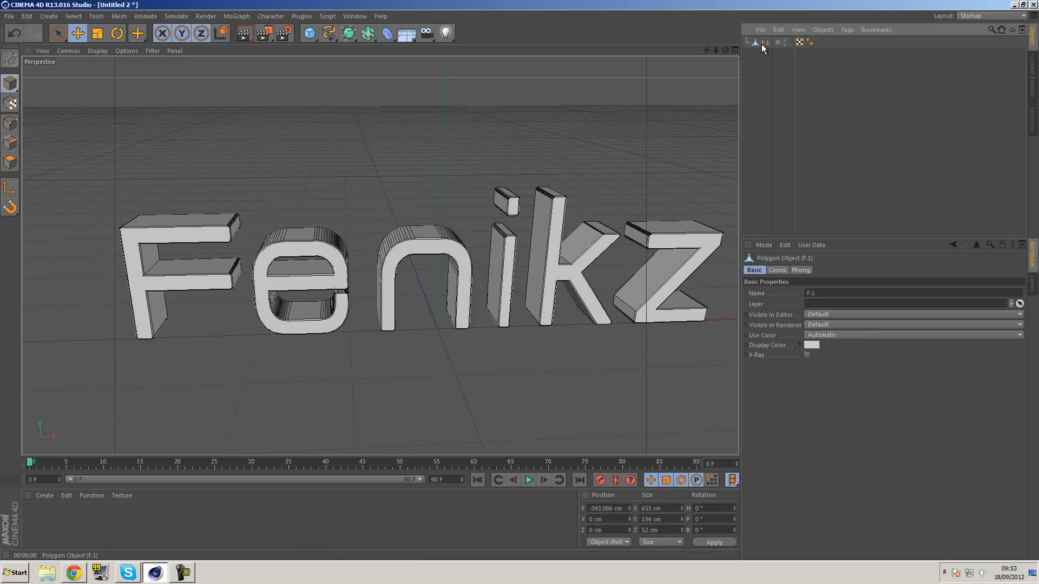
left_click(14, 161)
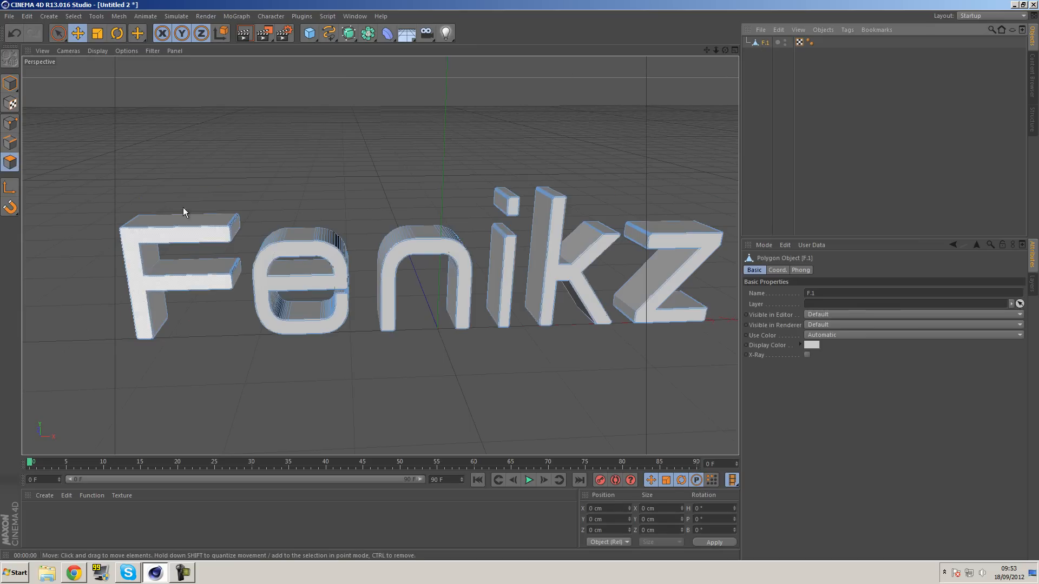
left_click(62, 34)
mouse_move(206, 218)
left_mouse_down()
mouse_move(227, 216)
mouse_move(219, 235)
left_mouse_up()
left_click(333, 196)
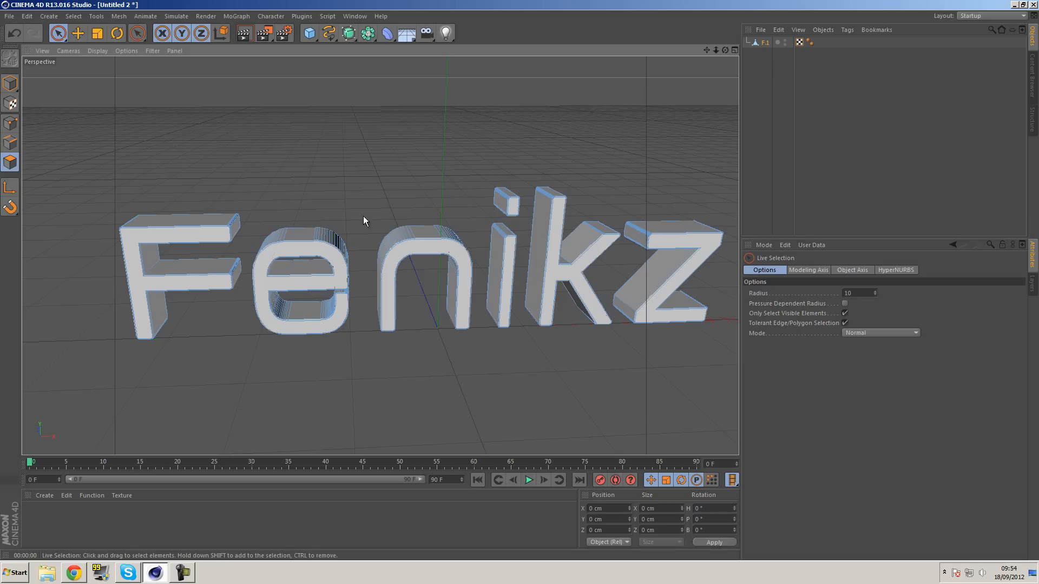
Step: Try optimizing all points of the merged text in point mode, and clear the point selection
left_click(10, 123)
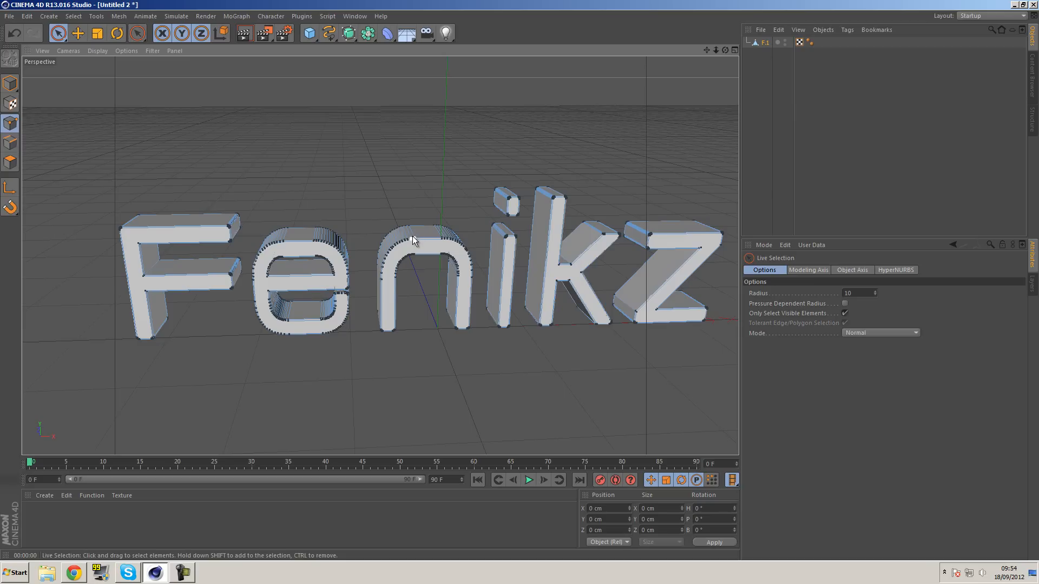
key("ctrl+a")
right_click(454, 235)
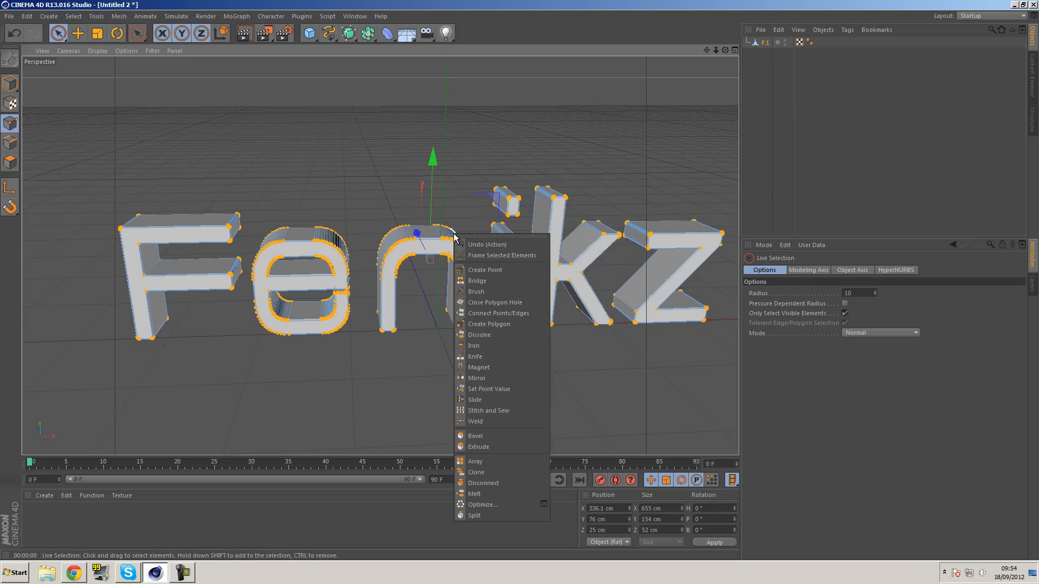
left_click(505, 504)
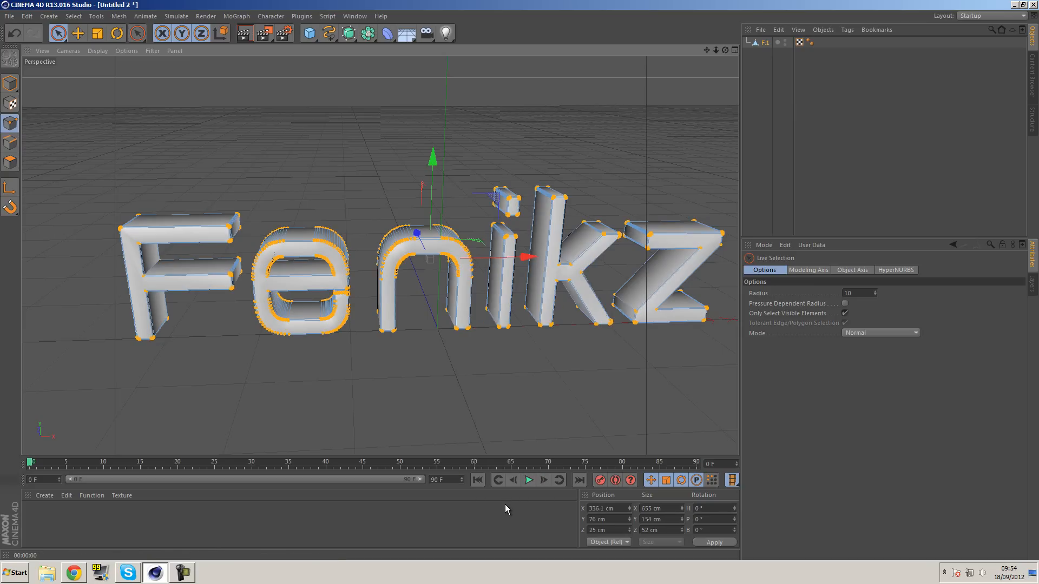
left_click(317, 114)
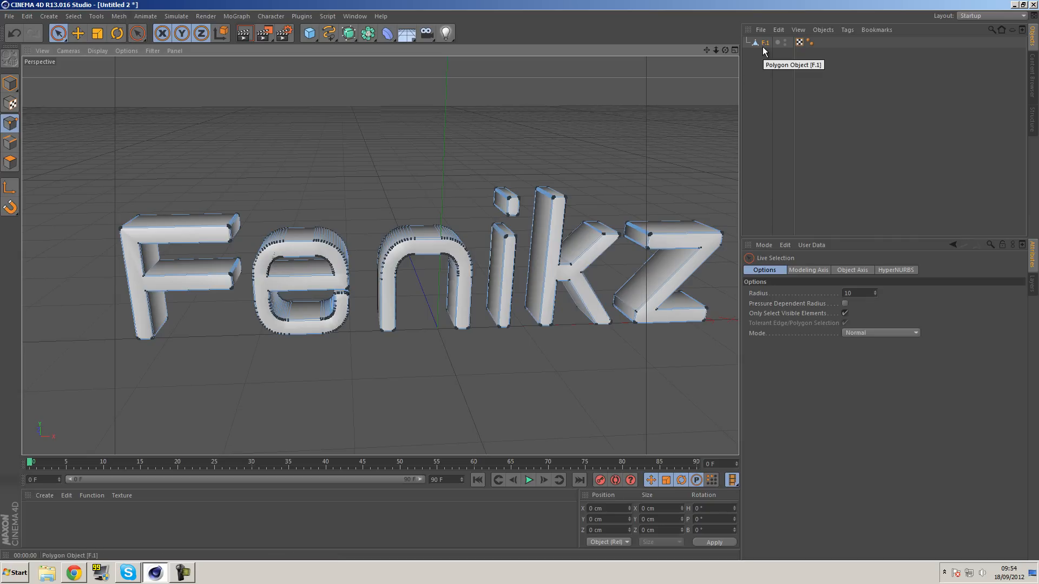
Step: Select all points, examine the optimized e and n up close, and undo the Optimize command
key("ctrl+a")
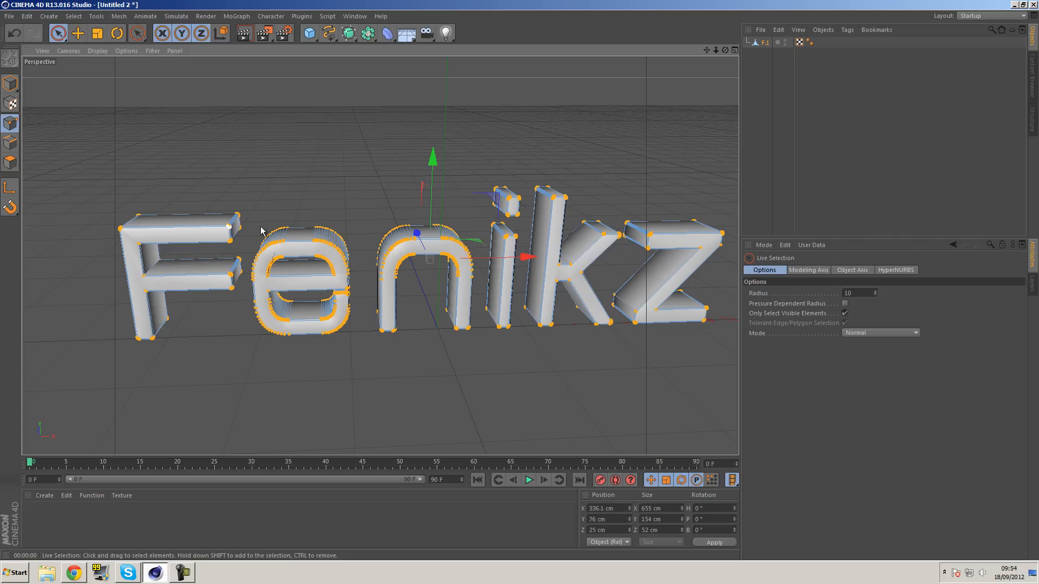
right_click(315, 247)
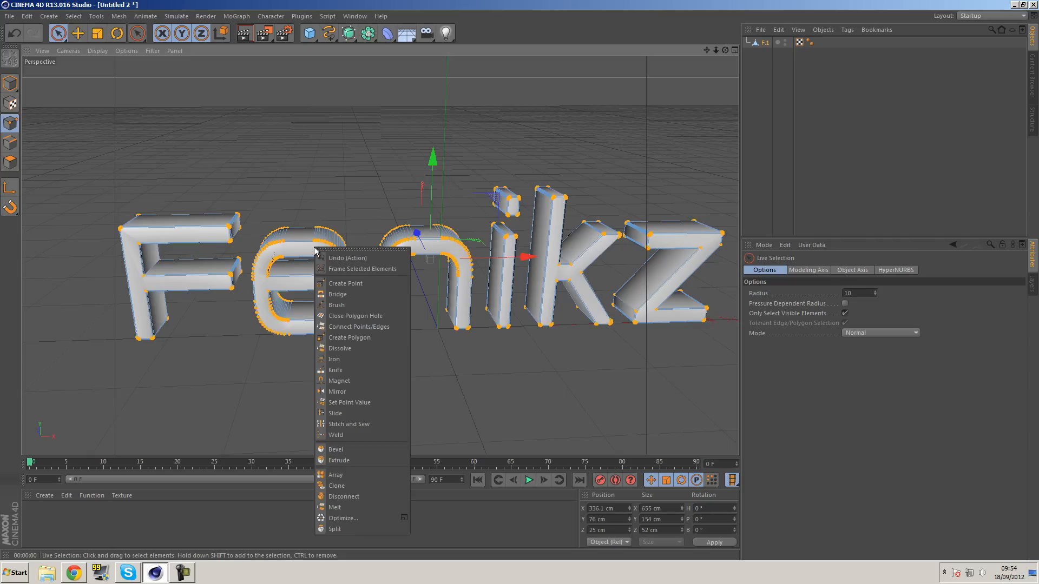
left_click(518, 379)
left_click(247, 184)
scroll(329, 242, "up", 9)
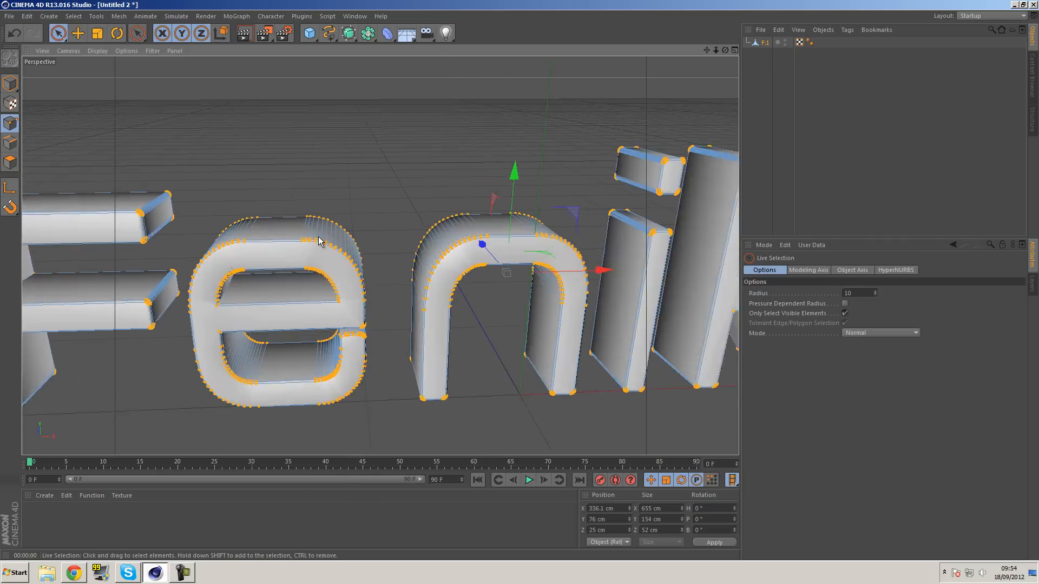
scroll(294, 244, "up", 5)
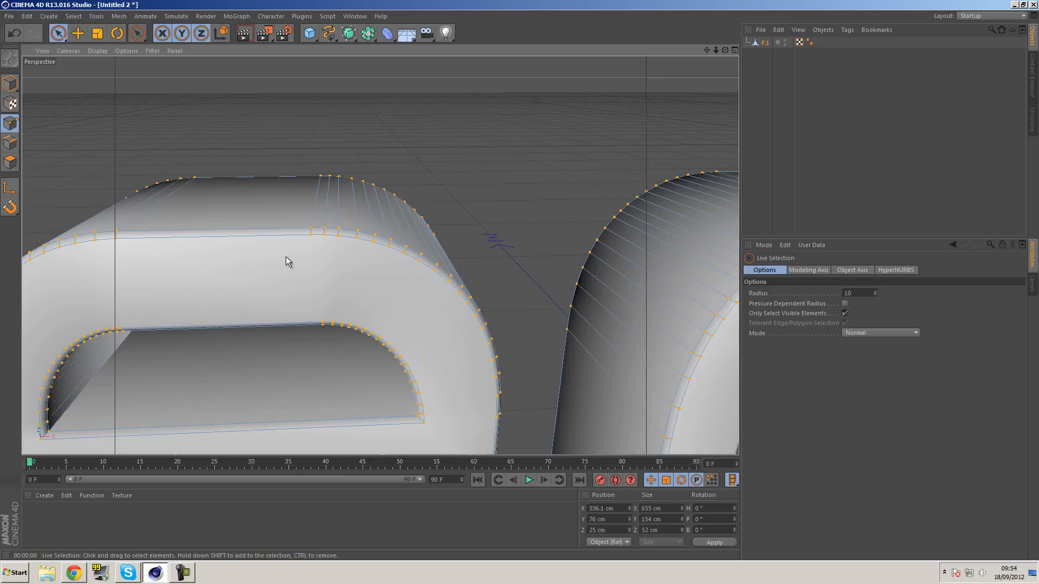
scroll(378, 250, "down", 10)
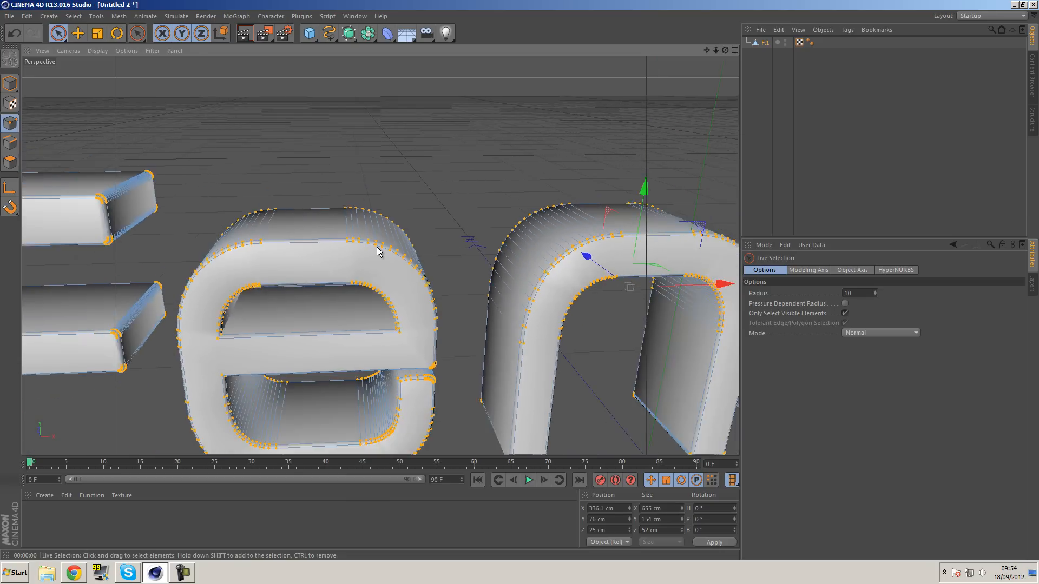
scroll(378, 250, "down", 3)
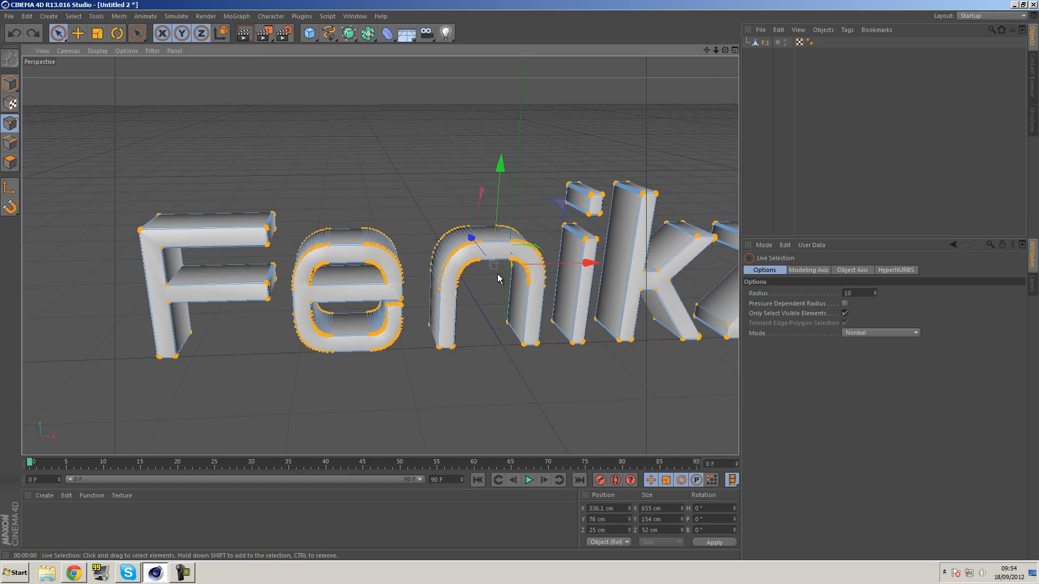
key("ctrl+z")
left_click(392, 143)
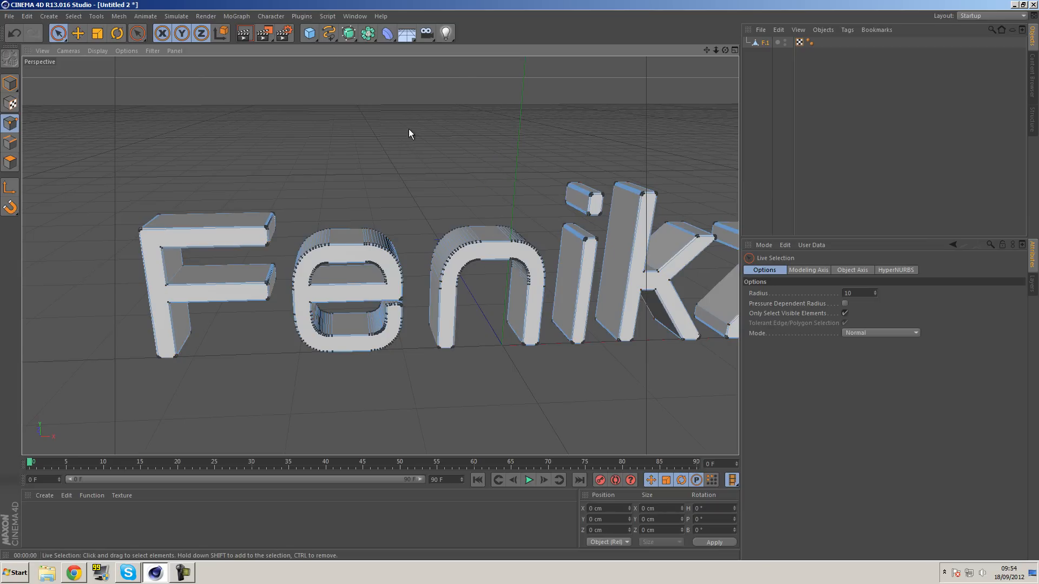
Step: Try a Random effector on the merged text by adding it as a child of the F.1 polygon object
left_click(237, 16)
mouse_move(254, 32)
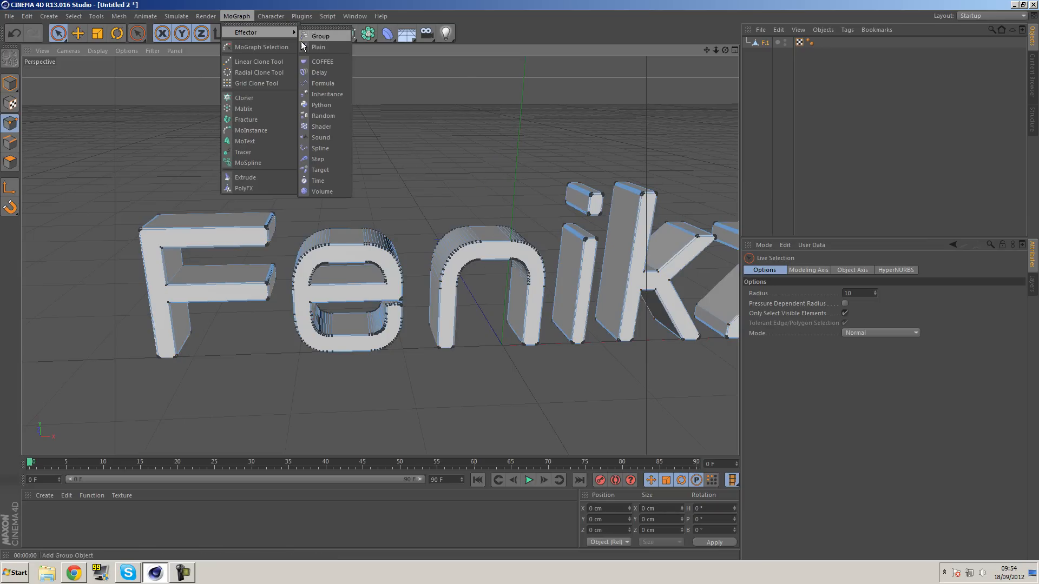
left_click(323, 115)
left_click_drag(762, 45, 763, 56)
left_click(765, 44)
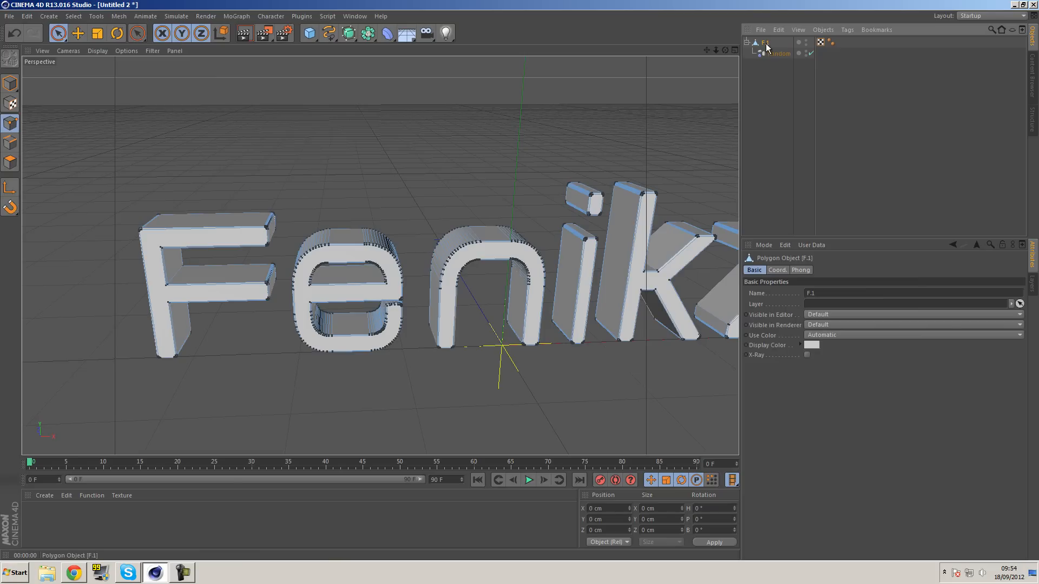
left_click(771, 52)
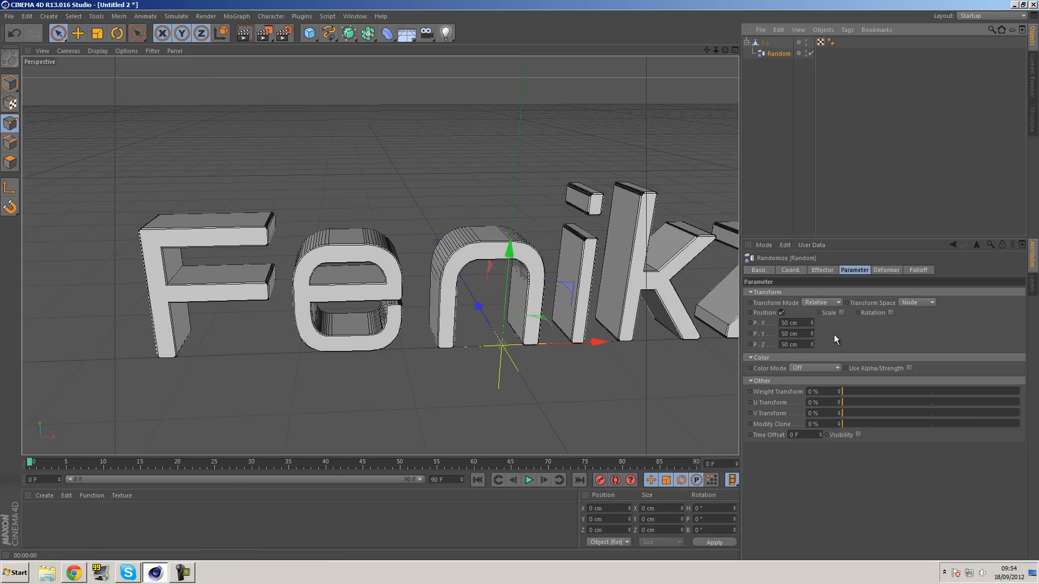
Step: Check the Random effector's parameters and the text object's coordinate and Phong settings, and delete the effector
left_click(899, 269)
left_click(915, 269)
left_click(843, 270)
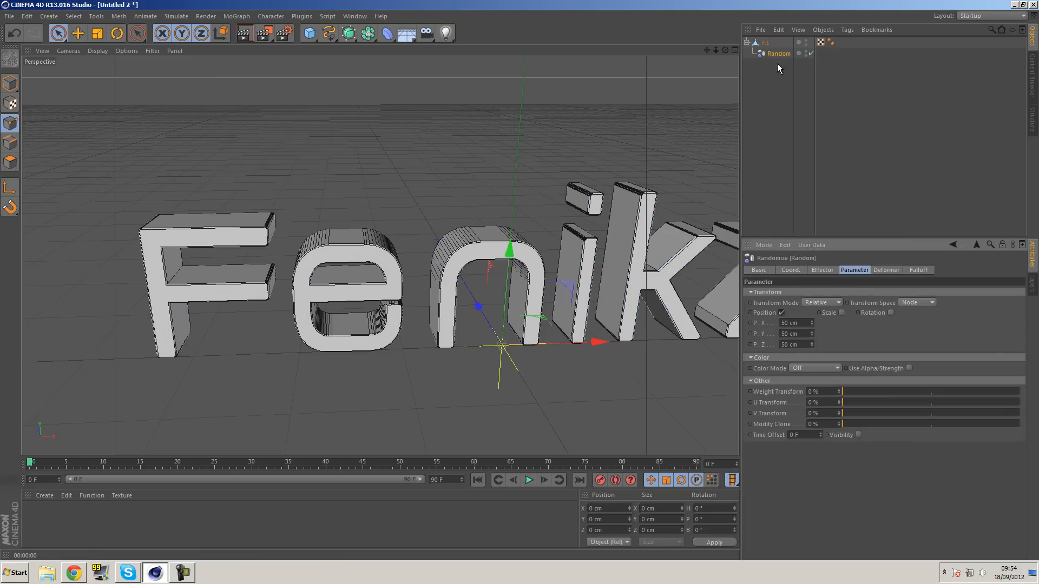
left_click(767, 42)
left_click(778, 271)
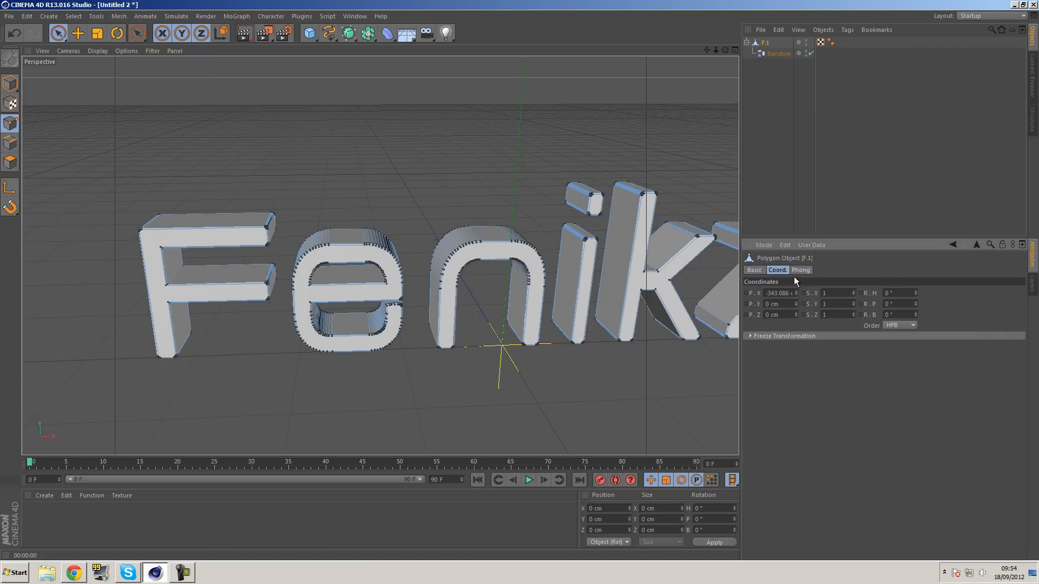
left_click(801, 270)
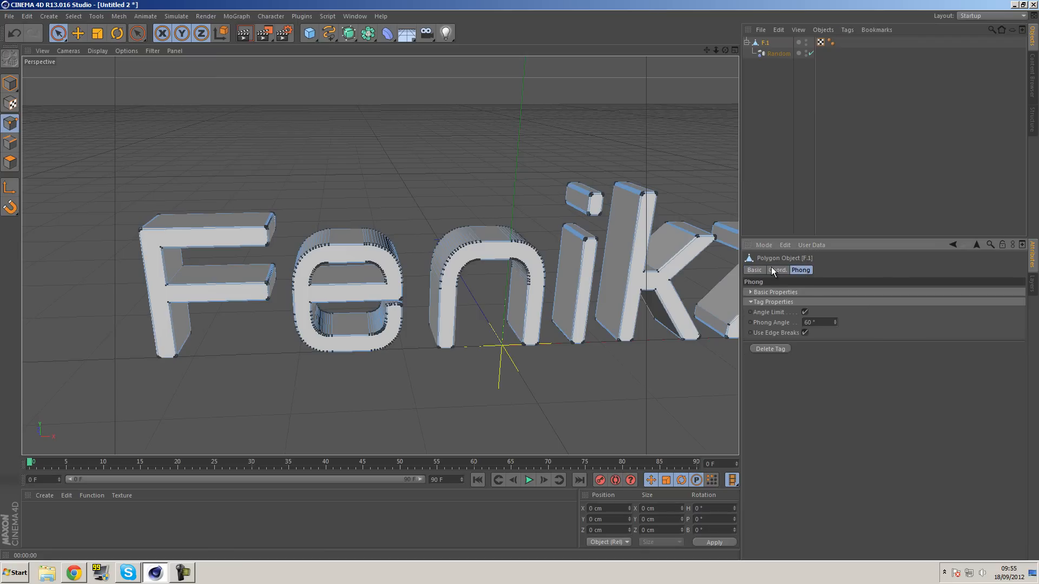
left_click(774, 269)
left_click(772, 52)
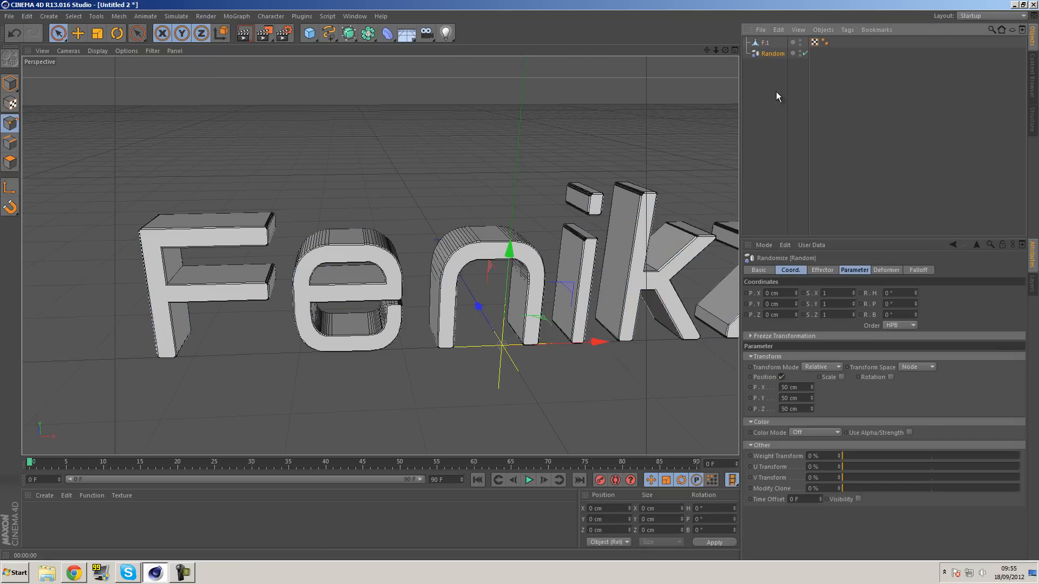
key("Delete")
Step: Select all points of the merged text, optimize them, and clear the point selection
left_click(764, 43)
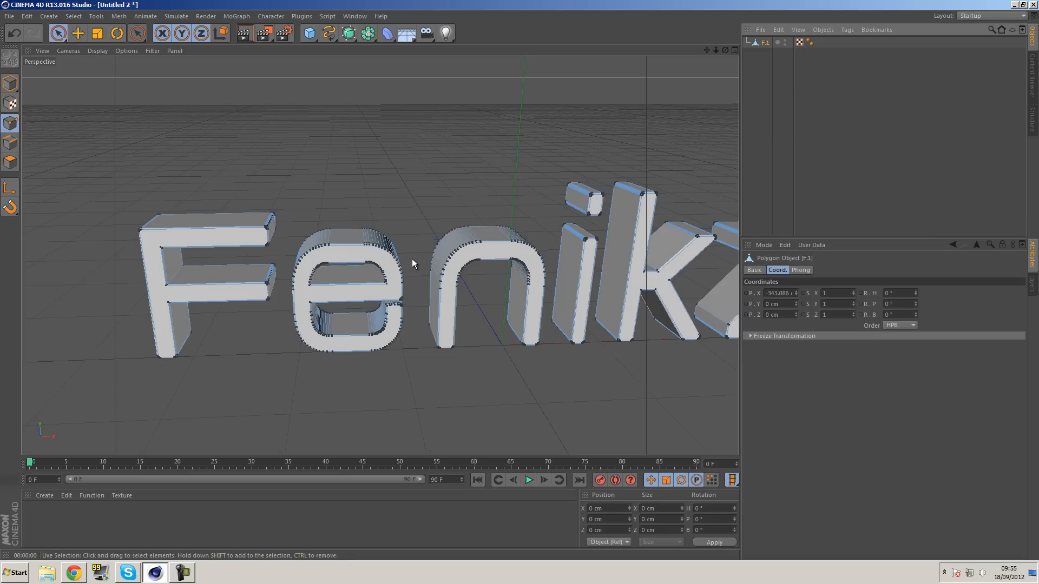
key("ctrl+a")
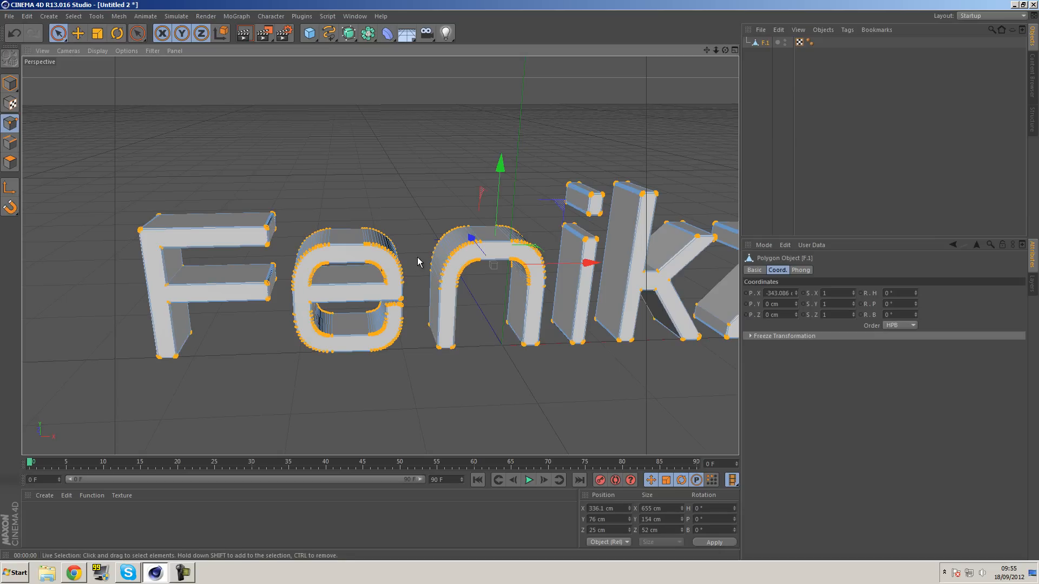
right_click(414, 197)
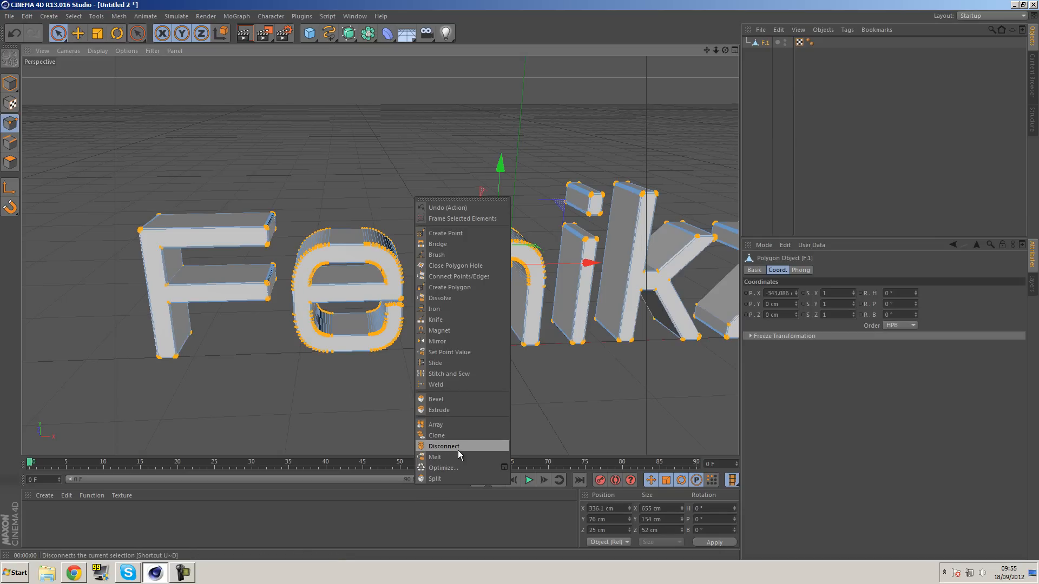
left_click(457, 468)
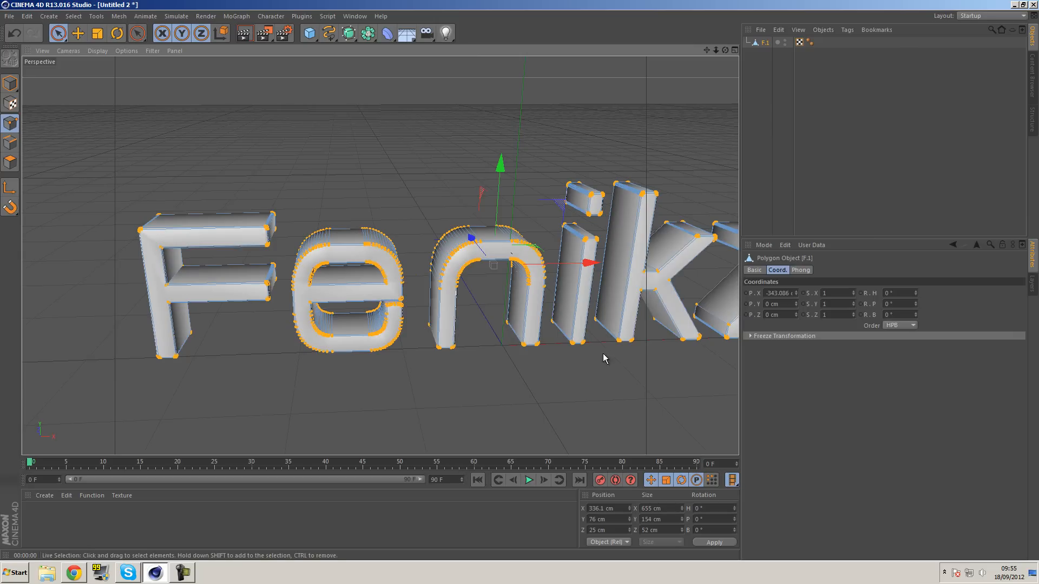
left_click(379, 183)
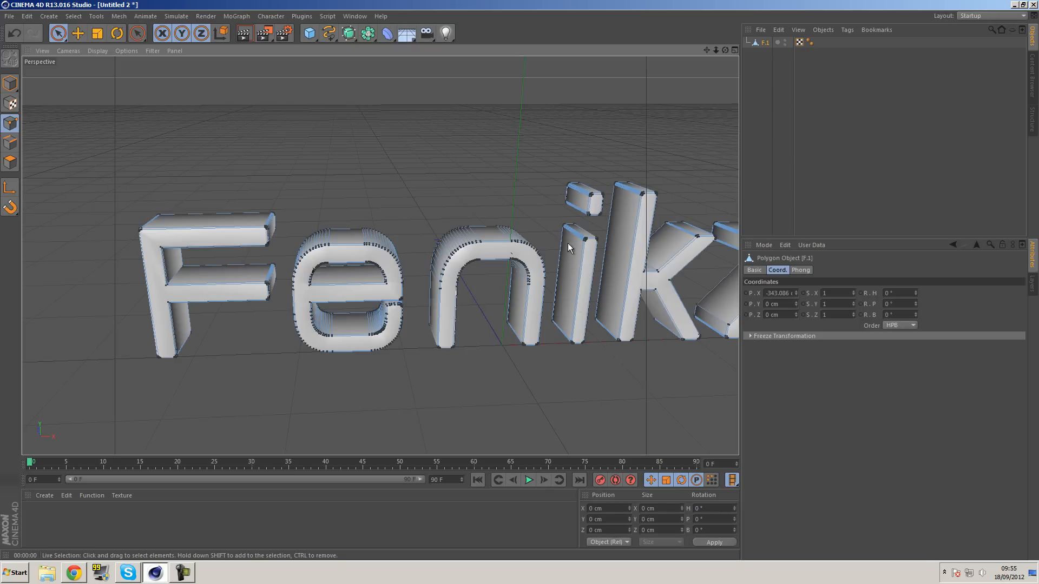
Step: Set the Phong angle of the merged text's Phong tag to 30°
left_click(810, 43)
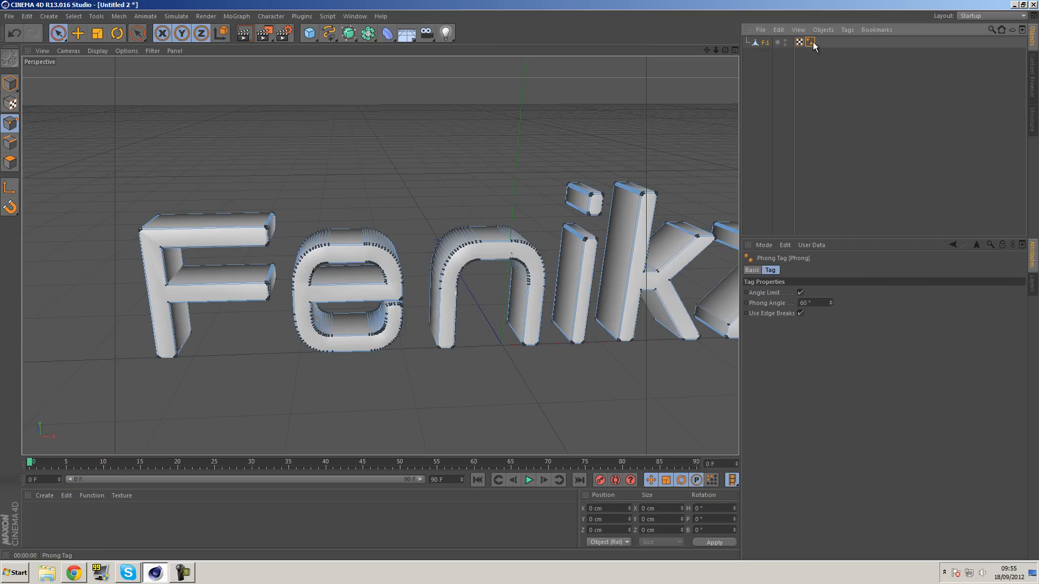
left_click(804, 302)
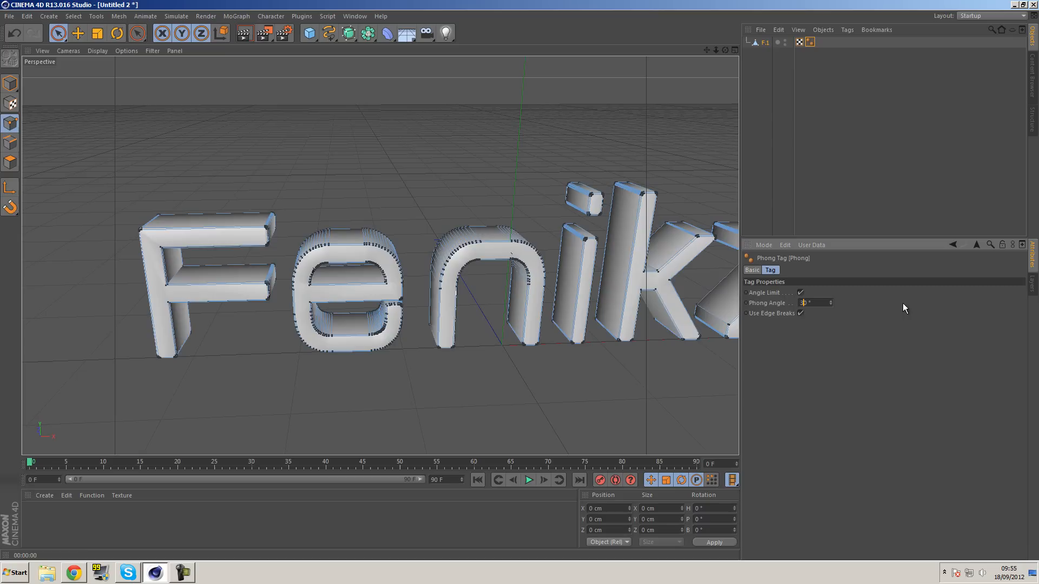
key("Return")
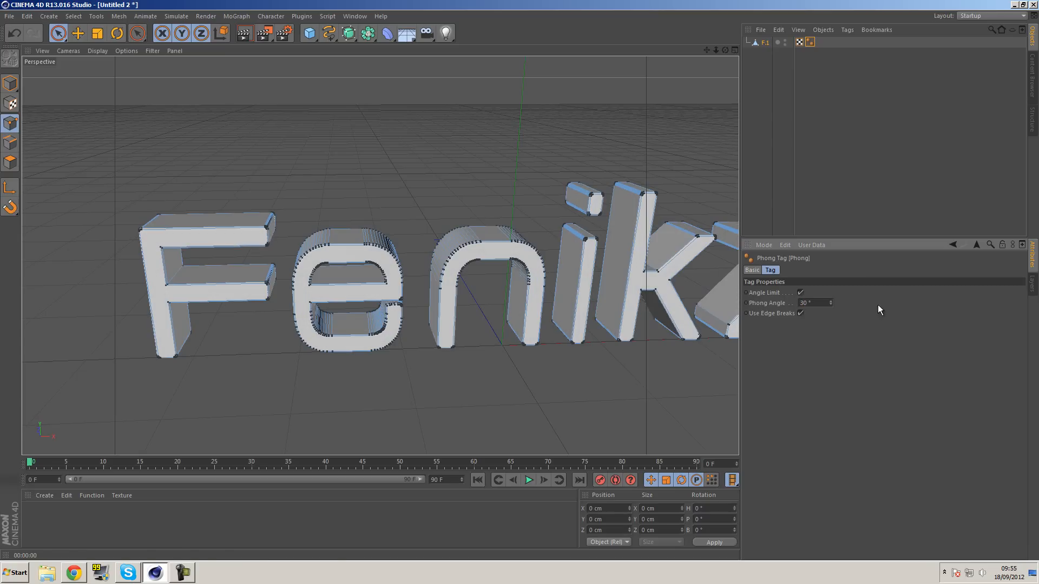
Step: Examine the shading and filleted edges of the F and e up close
left_click(58, 33)
scroll(199, 216, "up", 2)
scroll(232, 216, "up", 5)
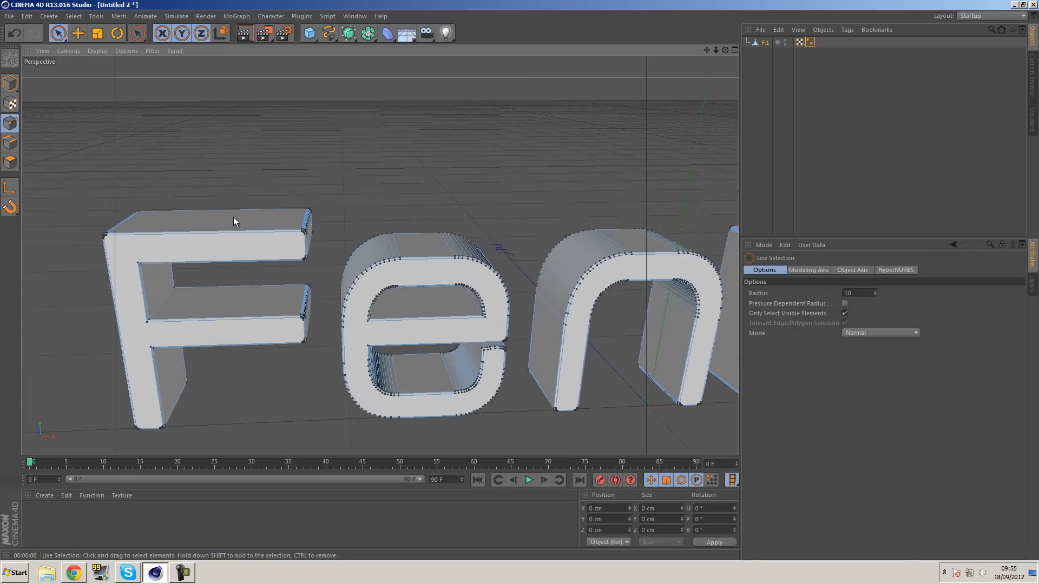
left_click_drag(453, 275, 529, 296, "alt")
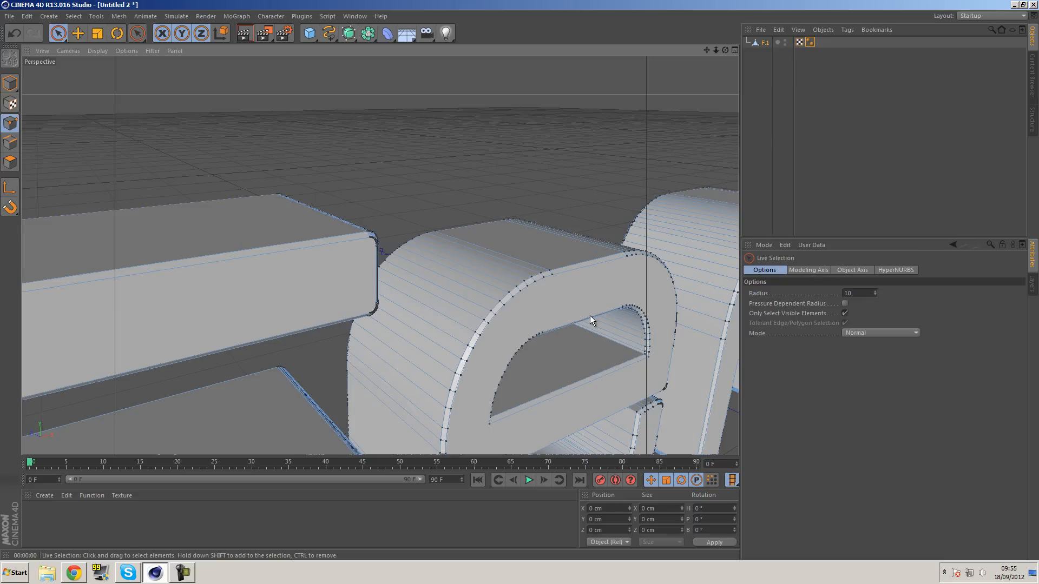
left_click_drag(590, 317, 508, 252, "alt")
left_click_drag(117, 179, 357, 183, "alt")
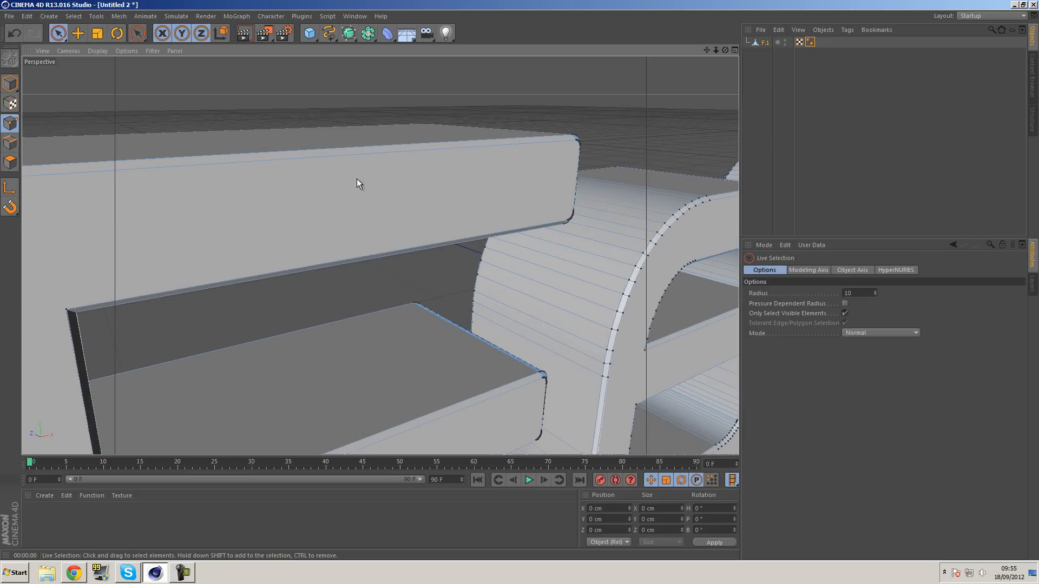
middle_click_drag(184, 202, 385, 174, "alt")
middle_click_drag(419, 226, 291, 288, "alt")
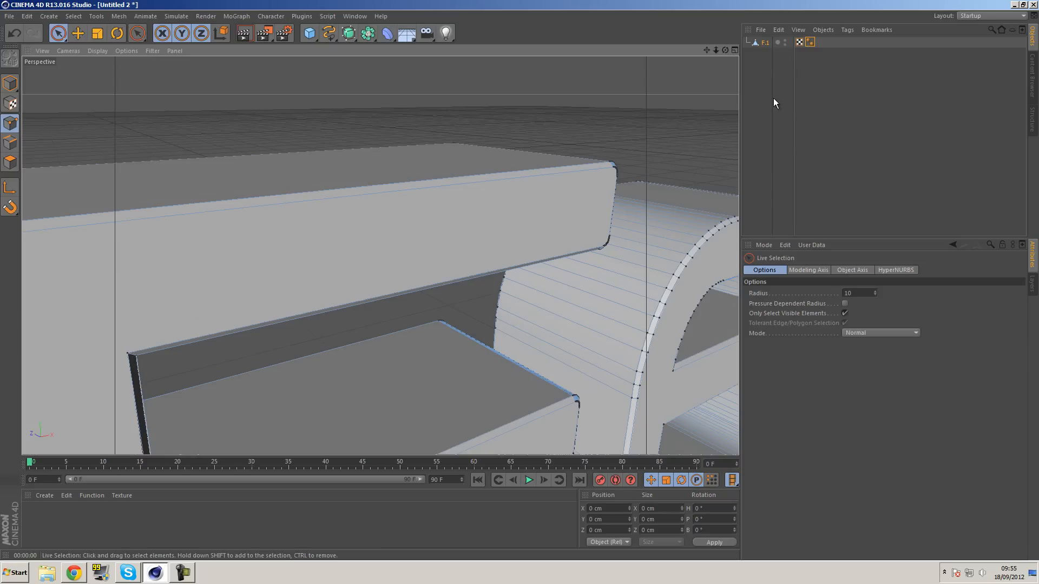
Step: Try a Phong angle of 45° on the merged text and render the view to check the shading
left_click(811, 43)
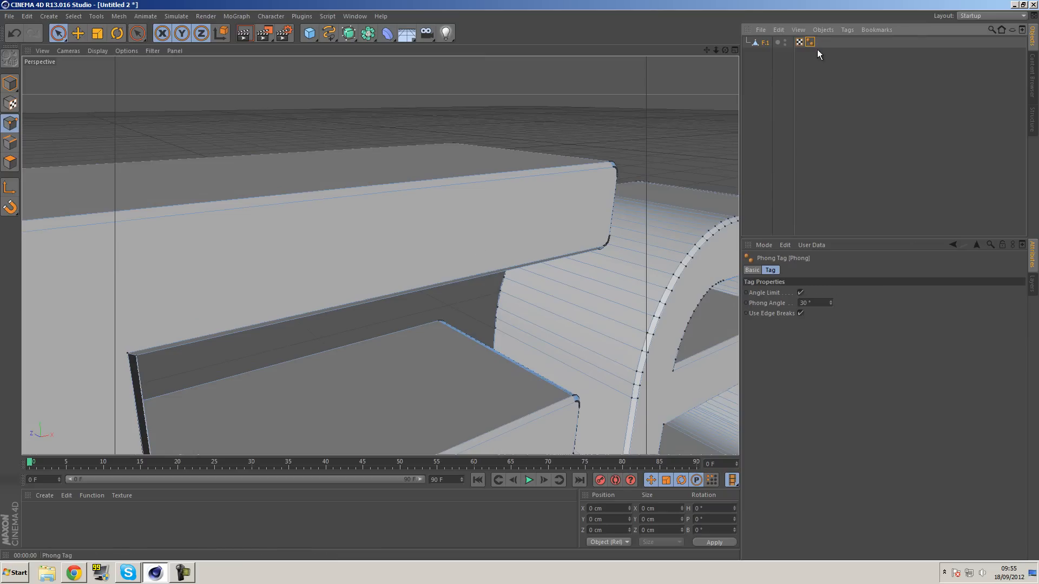
left_click_drag(832, 301, 833, 303)
left_click(833, 302)
left_click(832, 302)
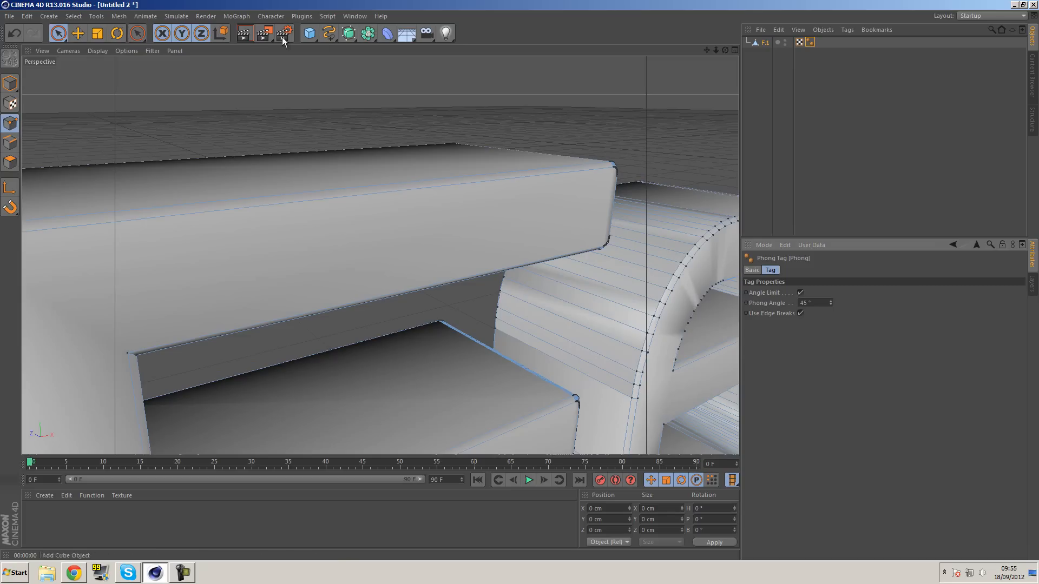
left_click(247, 34)
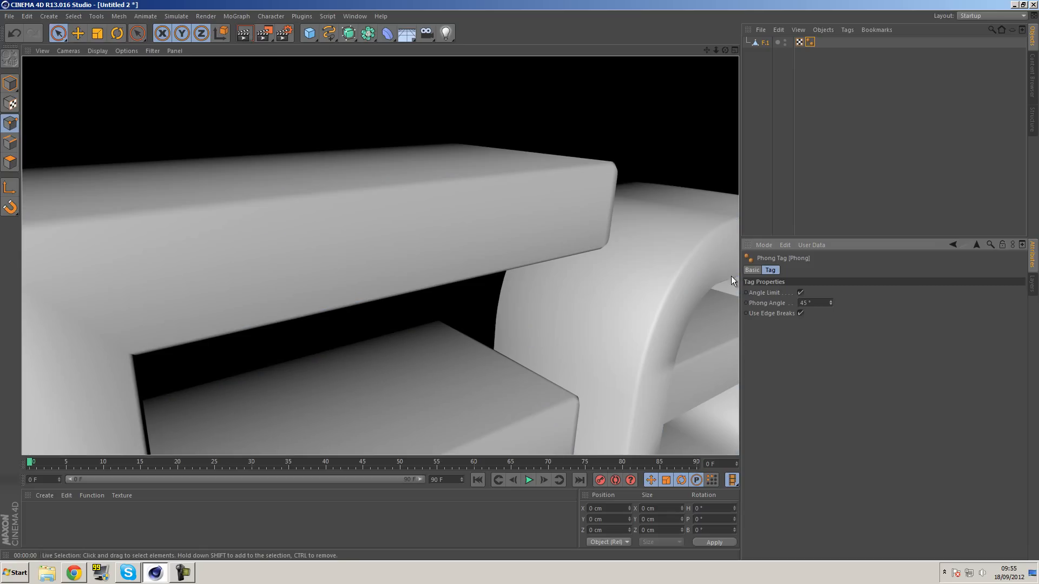
Step: Set the Phong angle back to 30° and render the F, e and n in the viewport
left_click(831, 305)
left_click(831, 305)
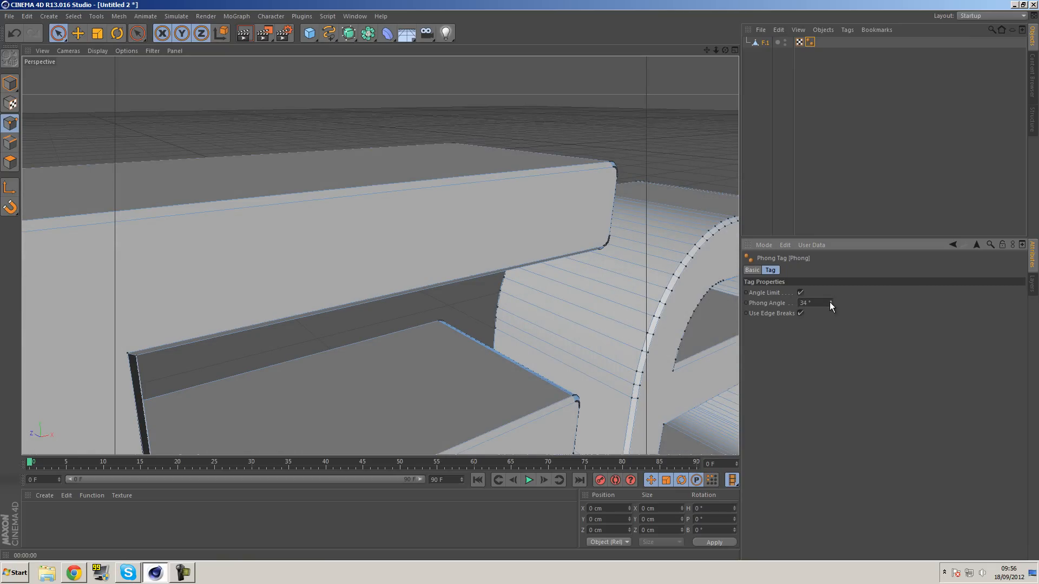
middle_click_drag(639, 225, 355, 185, "alt")
scroll(434, 192, "down", 4)
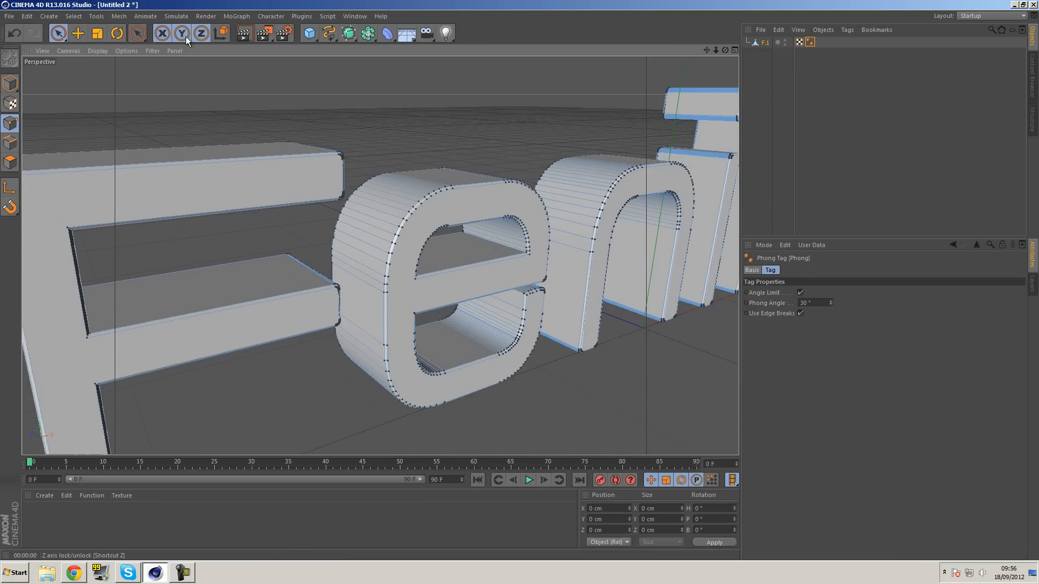
left_click(242, 34)
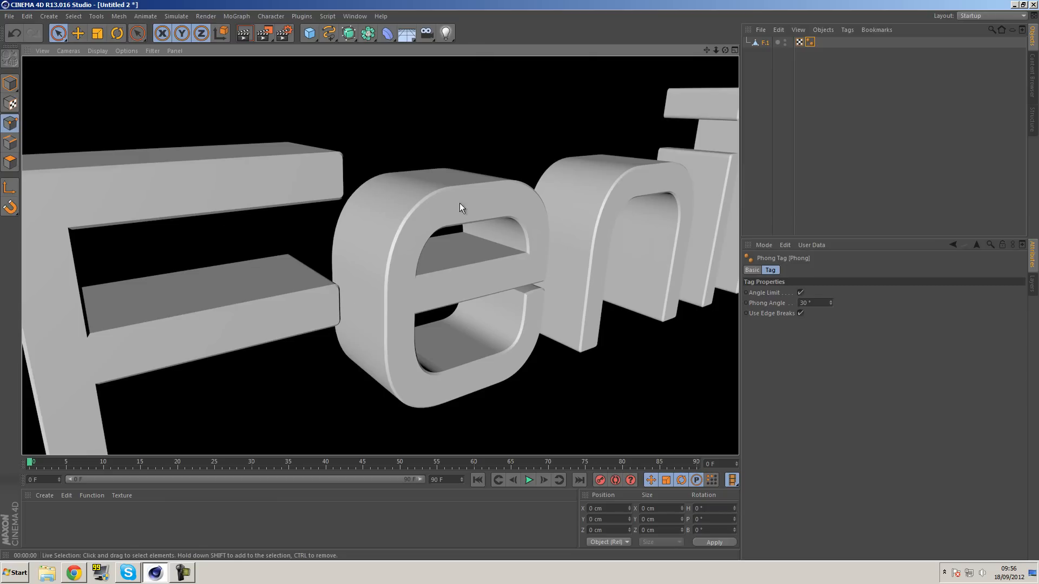
Step: Switch to model mode and deselect the merged text object
scroll(598, 214, "down", 10)
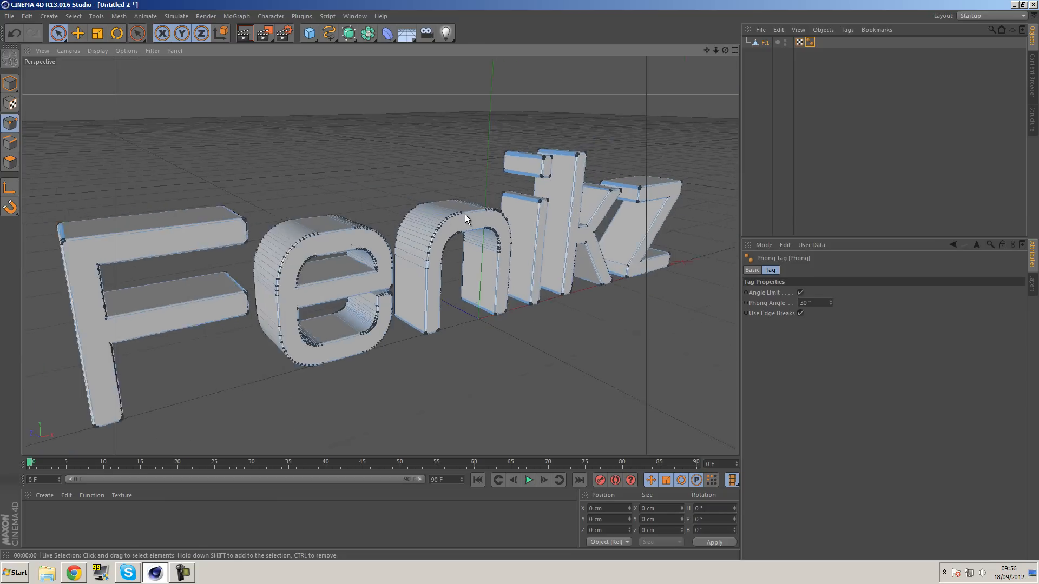
left_click_drag(477, 244, 449, 236, "alt")
left_click(10, 83)
left_click(281, 125)
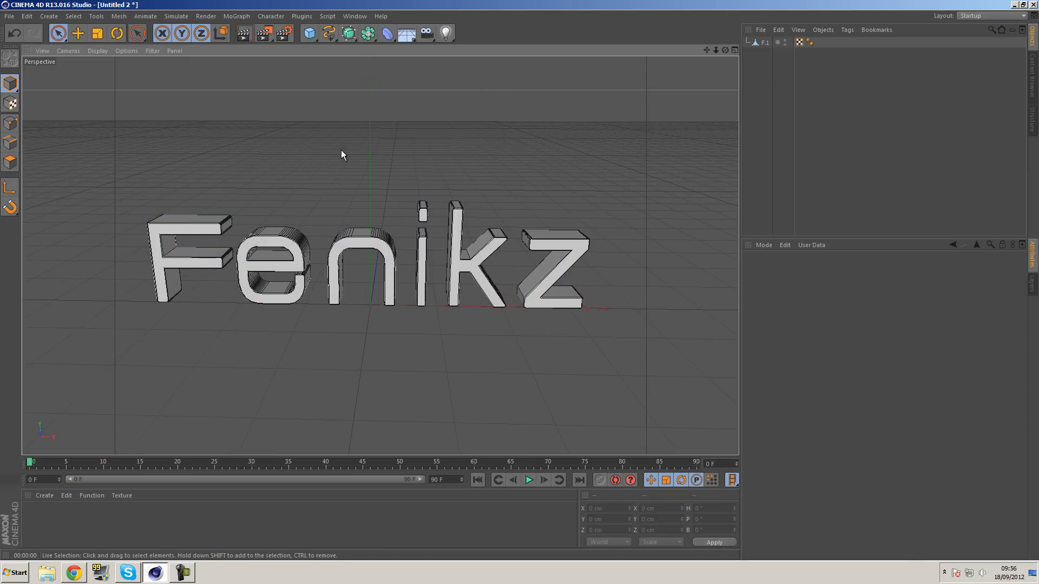
left_click_drag(499, 198, 370, 172, "alt")
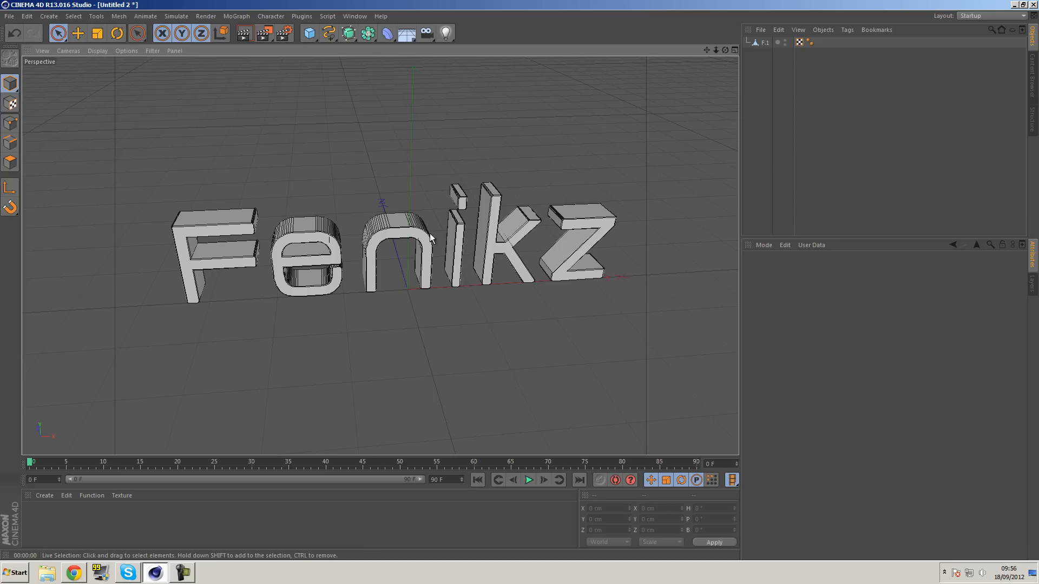
Step: Open the Thrausi tool from the Thrausi 1.22 R12 plugin and place its window clear of most of the text
left_click(292, 18)
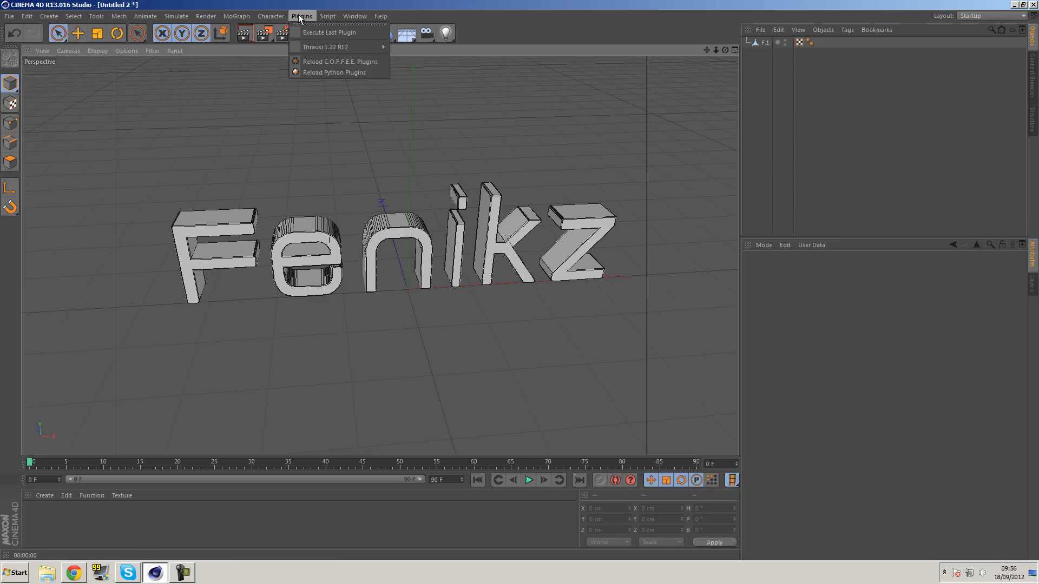
mouse_move(329, 46)
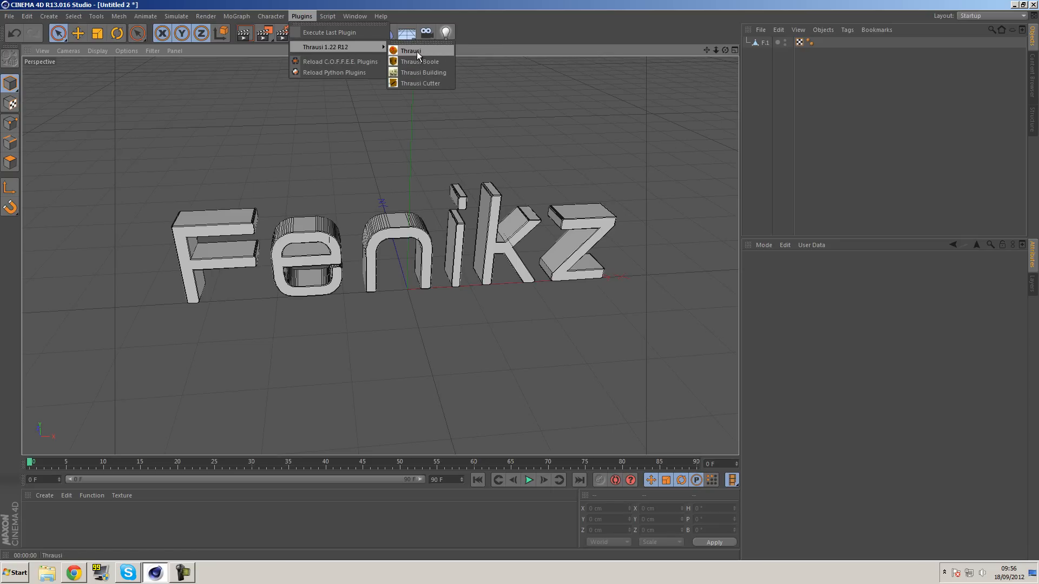
left_click(417, 51)
left_click_drag(780, 214, 673, 88)
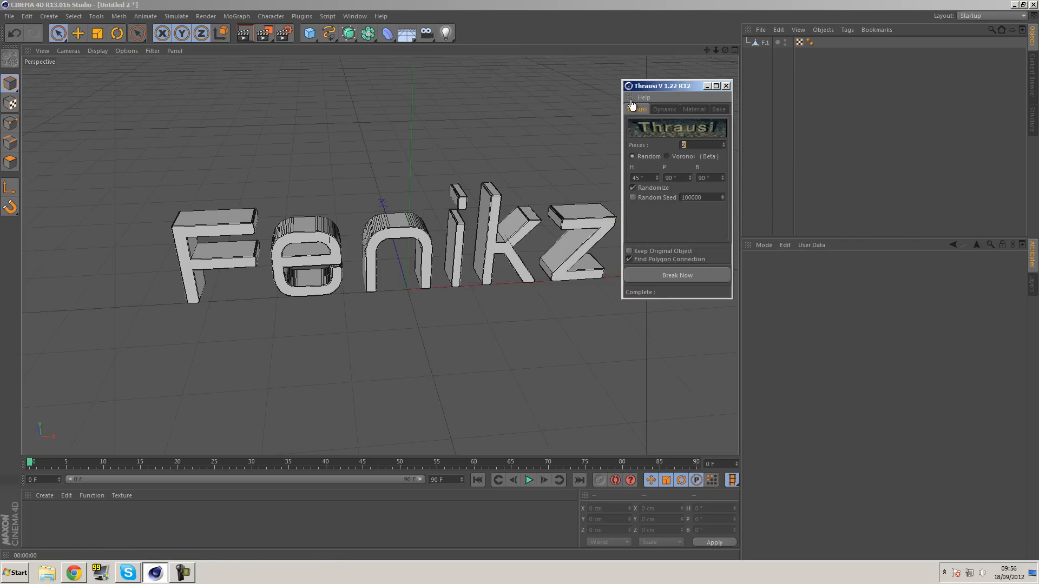
Step: Look through Thrausi's Dynamic, Material and Bake settings, and open the Pieces value for editing
left_click(667, 110)
left_click(693, 109)
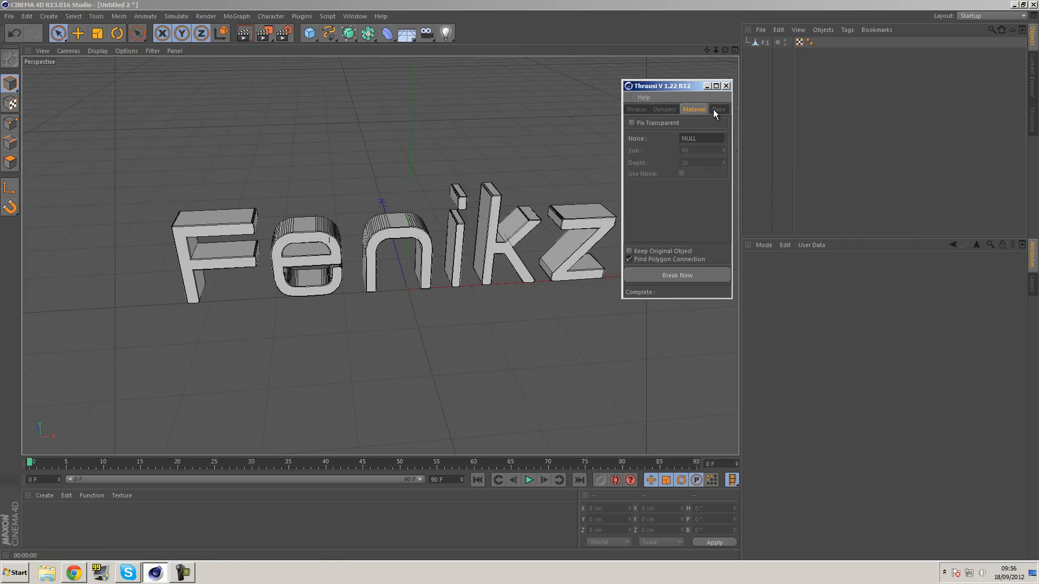
left_click(716, 109)
left_click(637, 110)
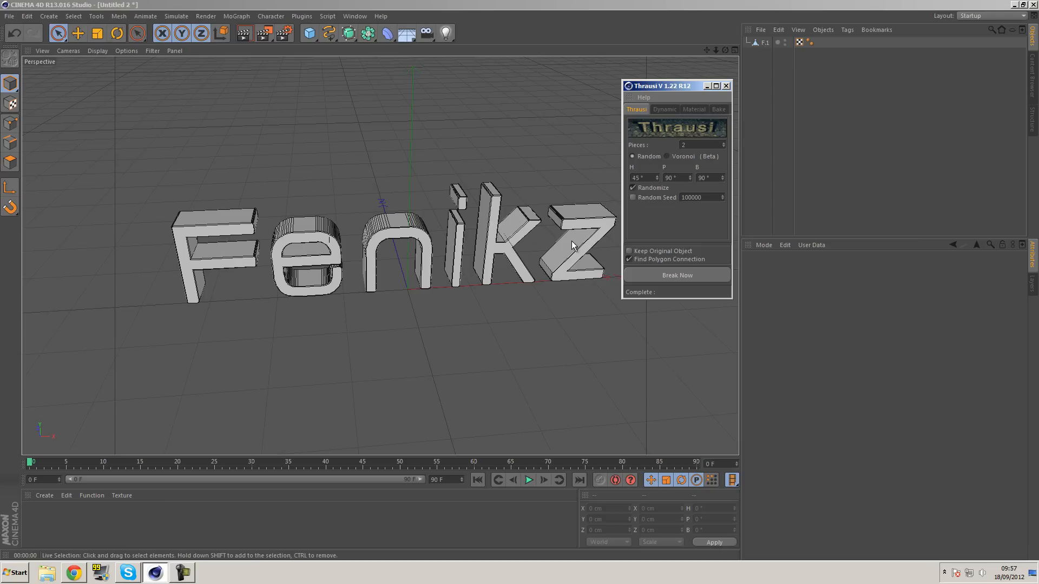
left_click(701, 145)
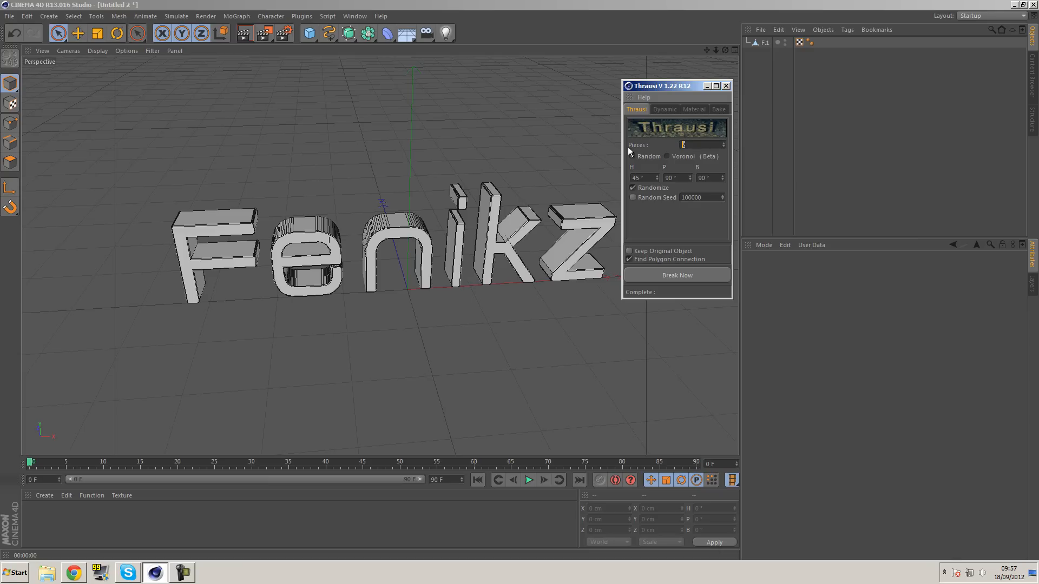
Step: Save the scene as Tutorial_two in the Fracture Text Tutorial folder
left_click(9, 17)
left_click(52, 106)
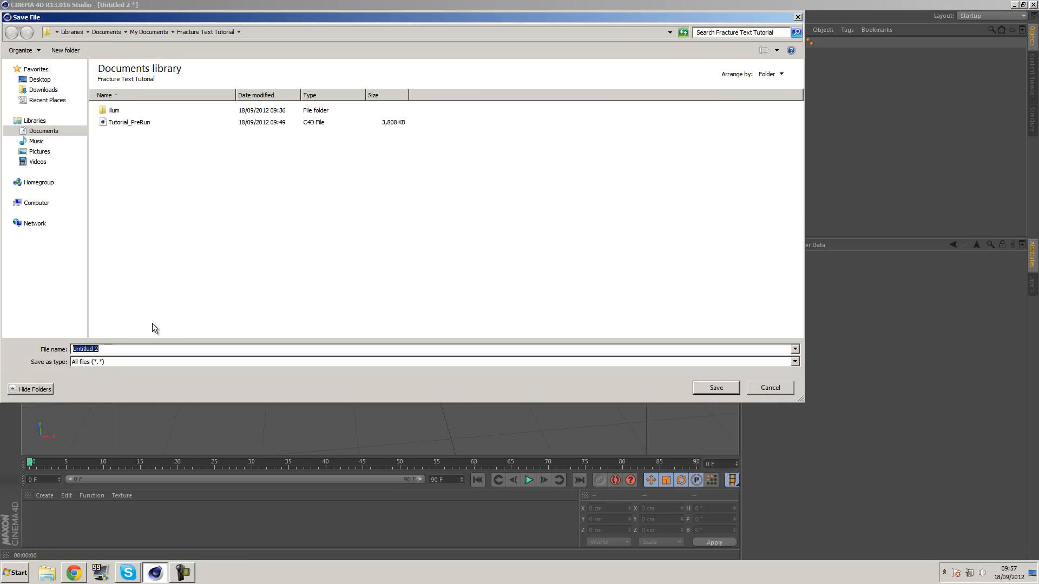
type("Tutorial_")
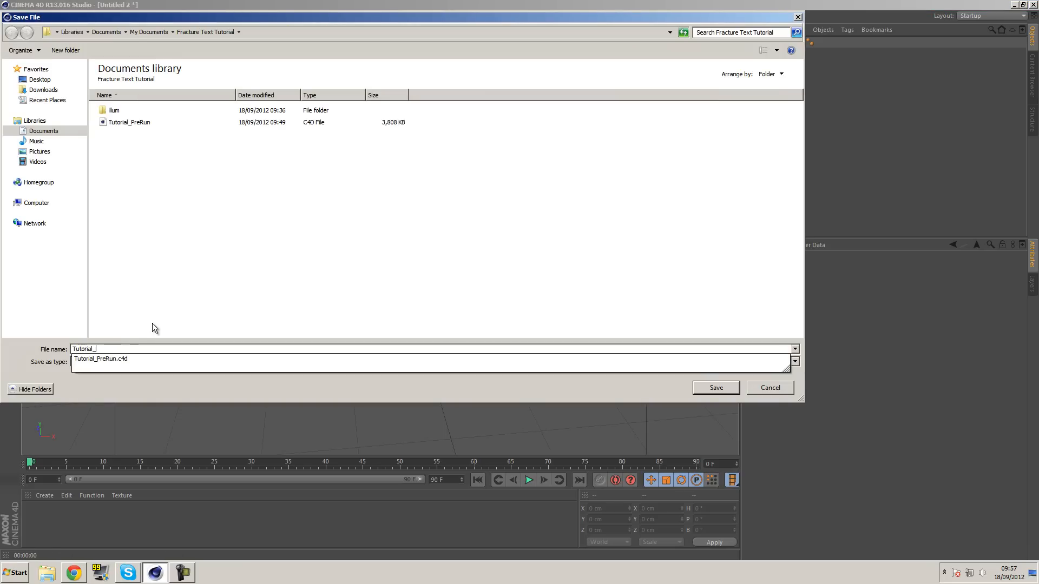
type("two")
key("Return")
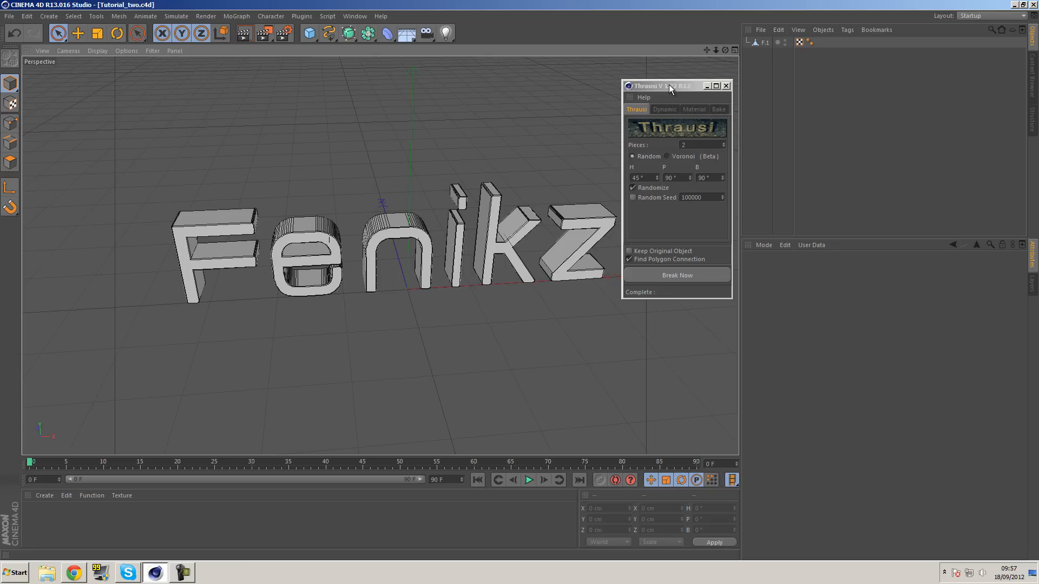
Step: Break the merged text object into 20 random pieces with Thrausi and close the plugin window
double_click(694, 145)
type("20")
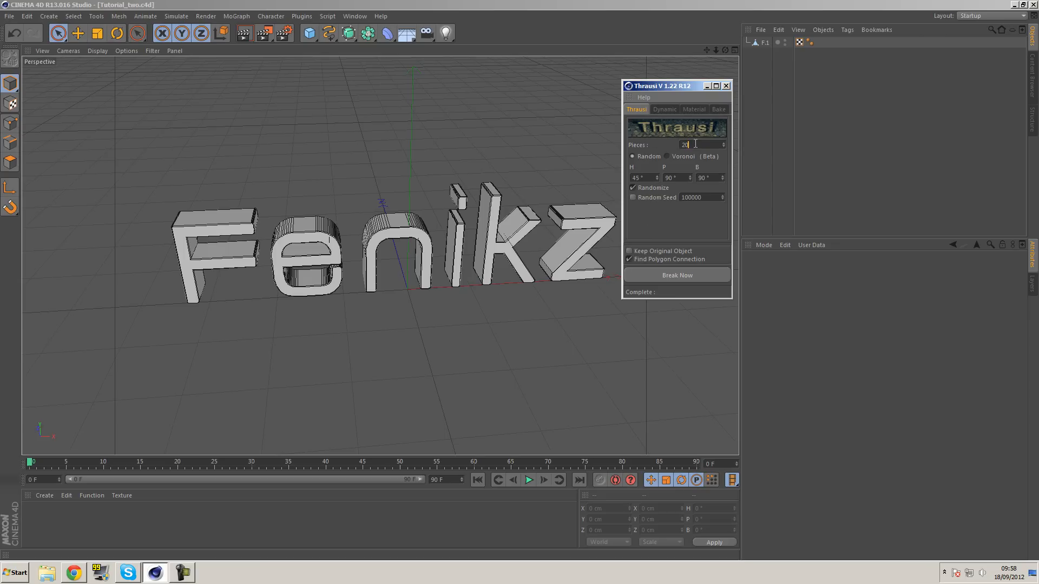
left_click(674, 275)
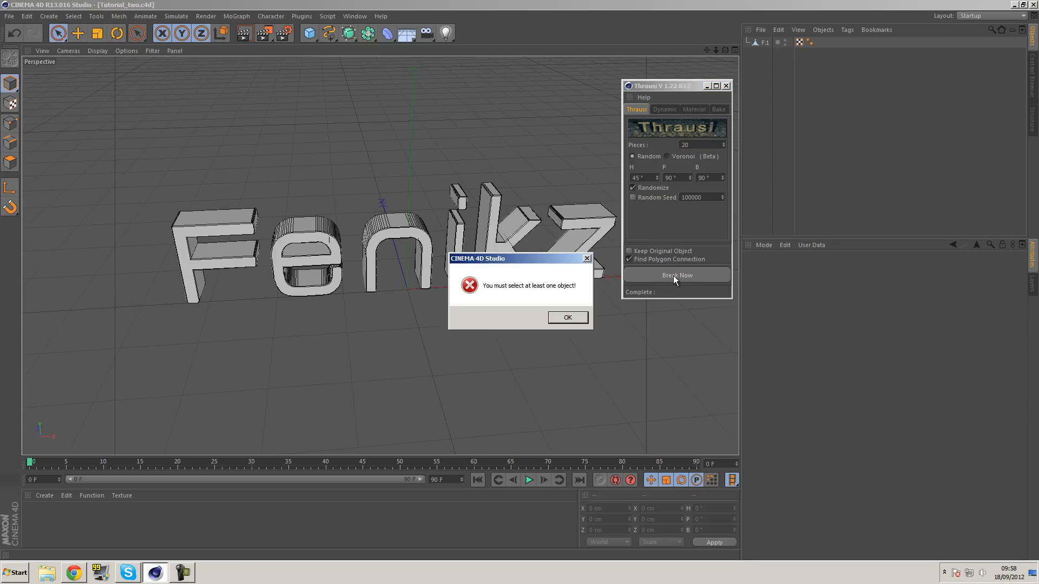
left_click(566, 317)
left_click(753, 43)
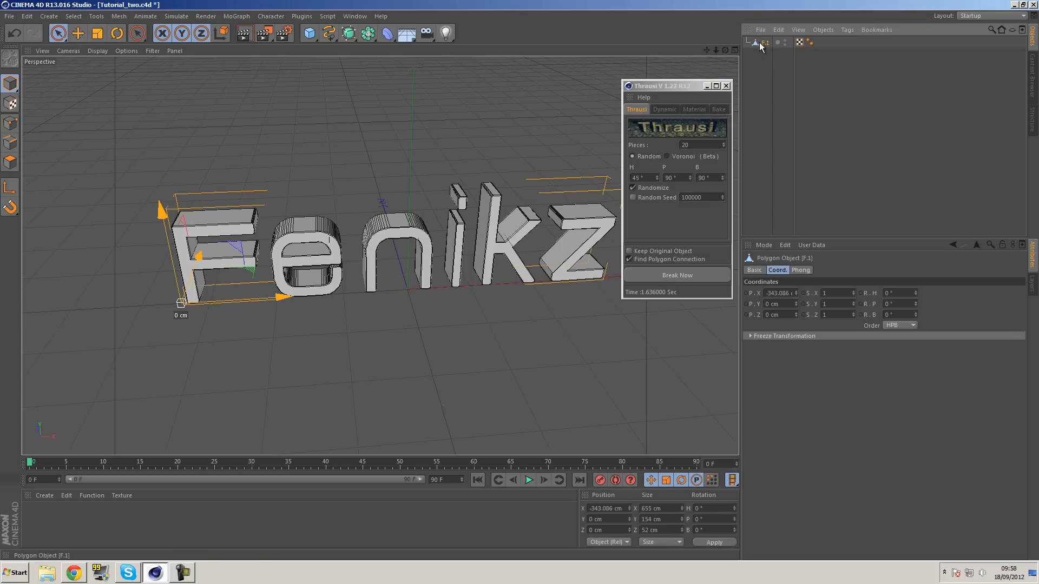
left_click(684, 276)
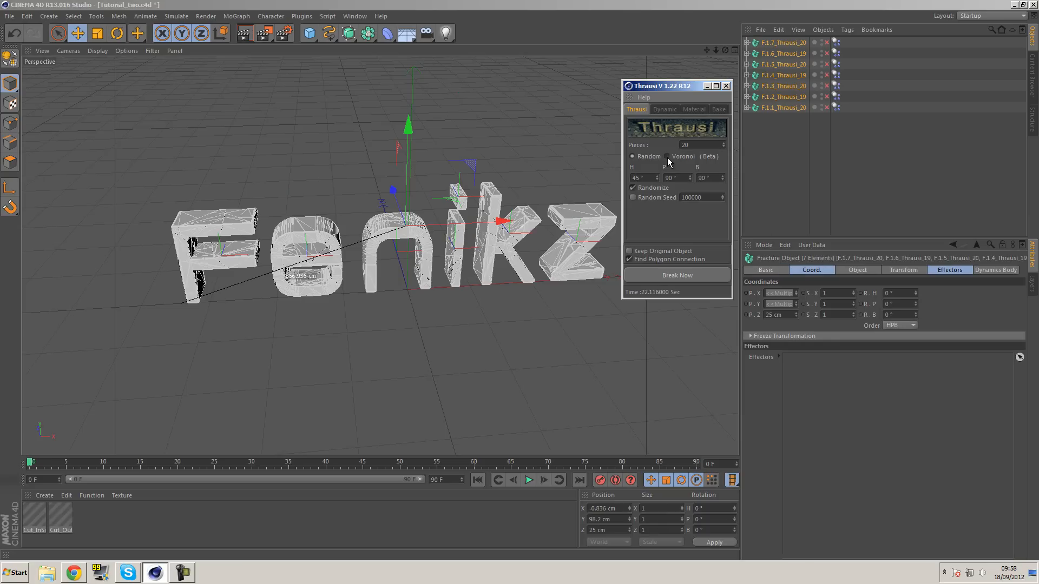
left_click(727, 86)
Step: Deselect the fracture objects, switch the viewport to shading without wireframe lines and render the view
mouse_move(621, 282)
left_mouse_down("alt")
mouse_move(524, 246)
mouse_move(573, 259)
mouse_move(417, 249)
mouse_move(720, 259)
mouse_move(519, 287)
mouse_move(656, 258)
mouse_move(611, 281)
left_mouse_up("alt")
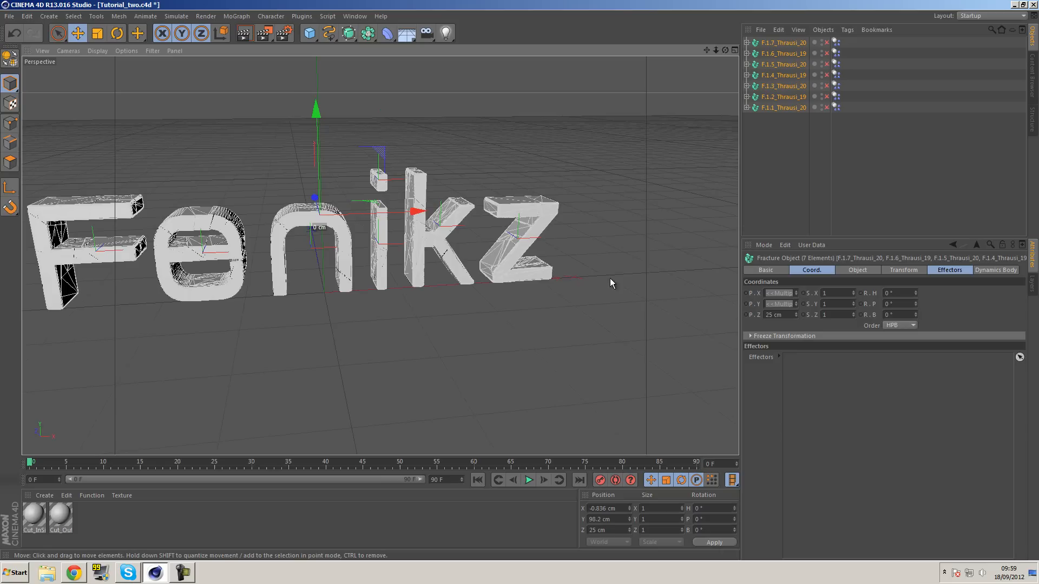
left_click_drag(469, 257, 683, 216, "alt")
left_click(769, 184)
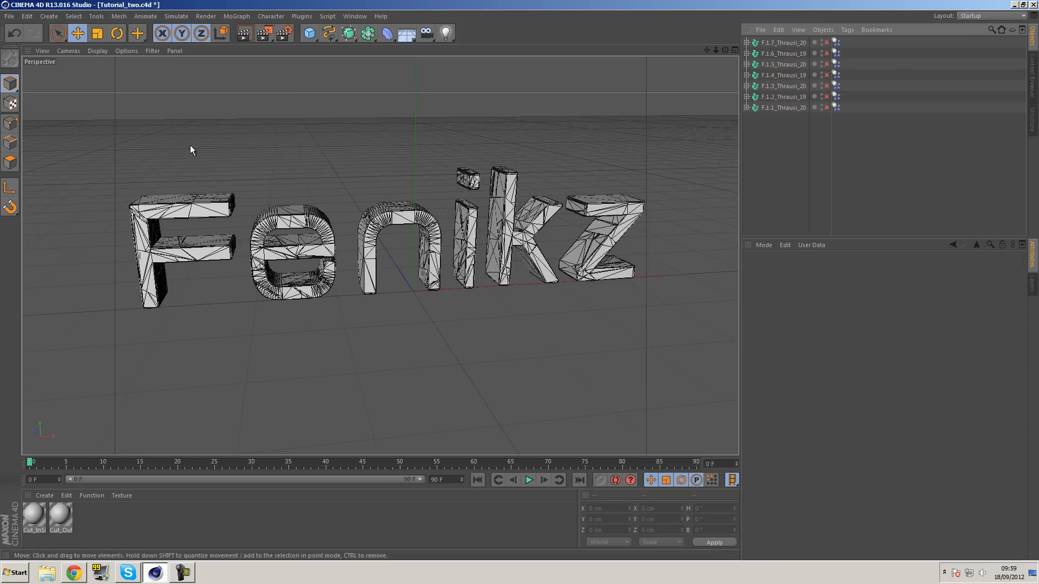
left_click(92, 51)
left_click(102, 62)
left_click_drag(306, 135, 498, 155, "alt")
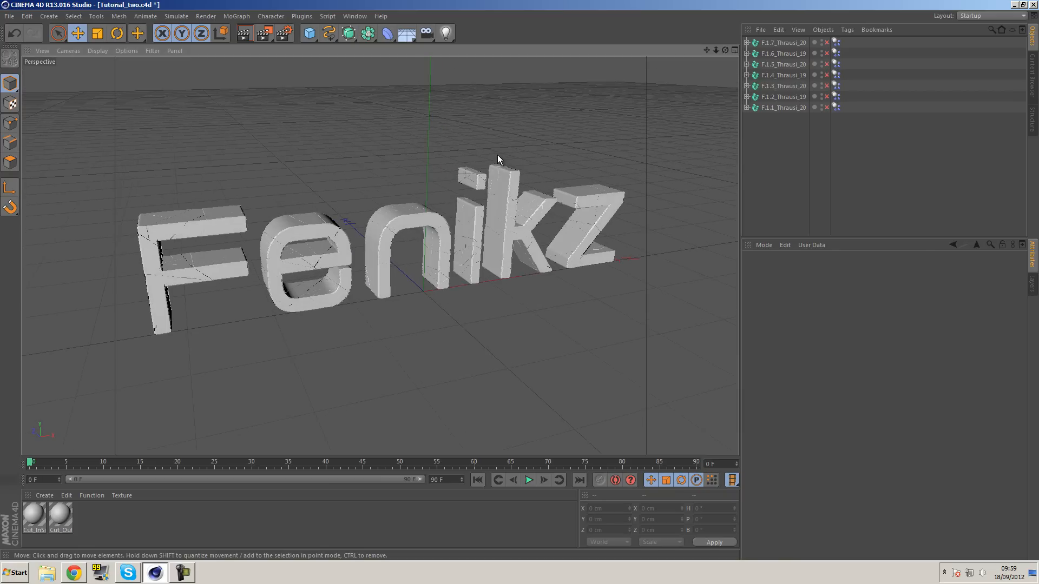
left_click(249, 34)
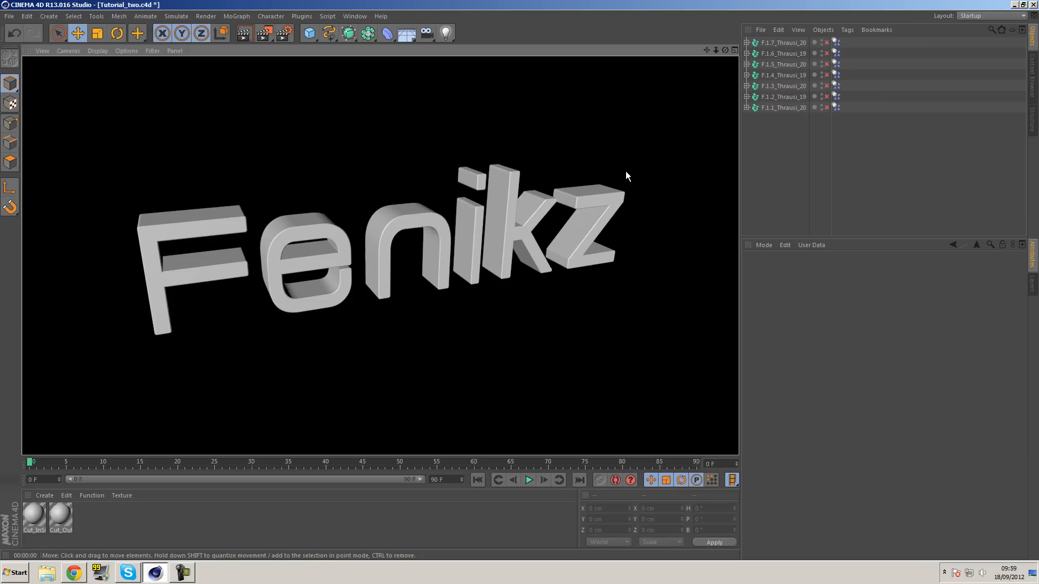
left_click_drag(501, 197, 441, 195, "alt")
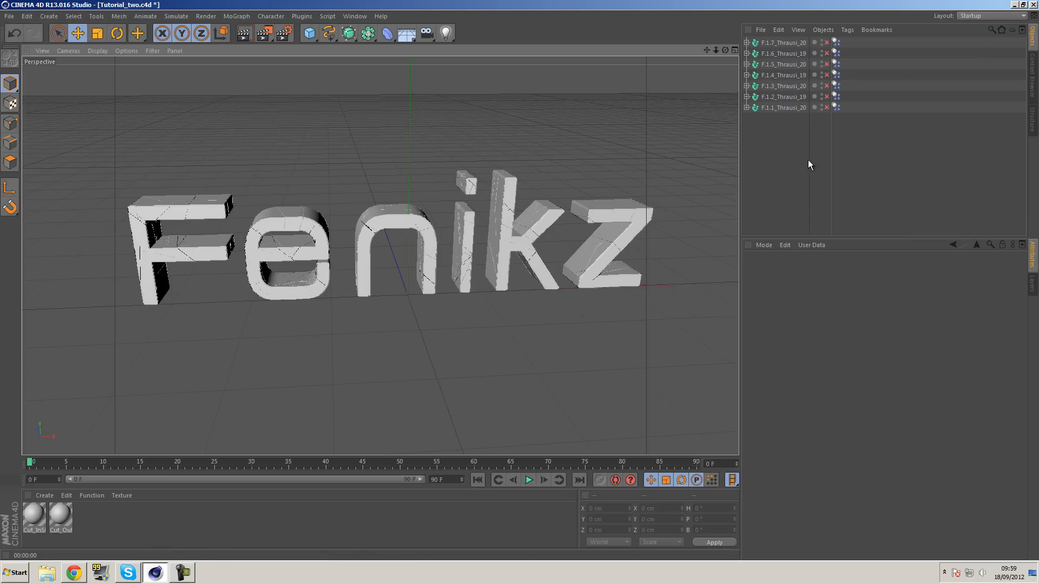
Step: Select the Dynamics Body tags of all fracture objects, play the collapse simulation and rewind to frame 0
left_click_drag(854, 131, 834, 40)
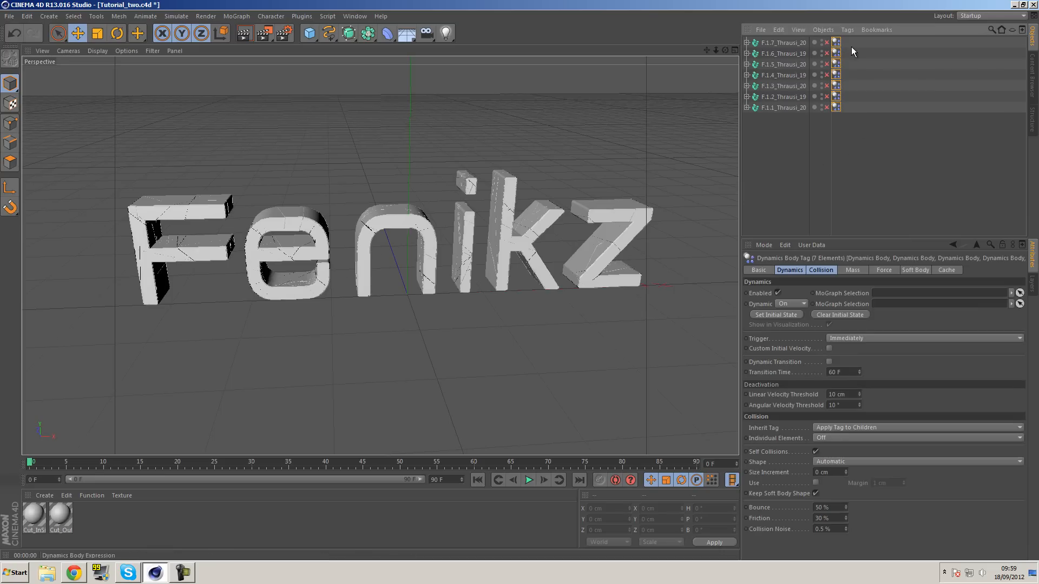
left_click(529, 480)
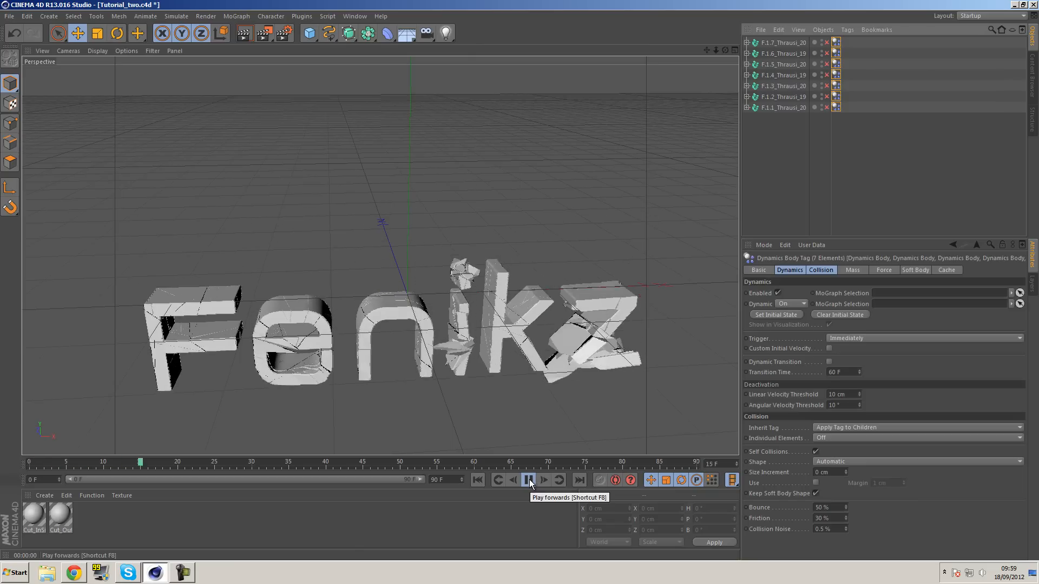
left_click(529, 480)
left_click(478, 480)
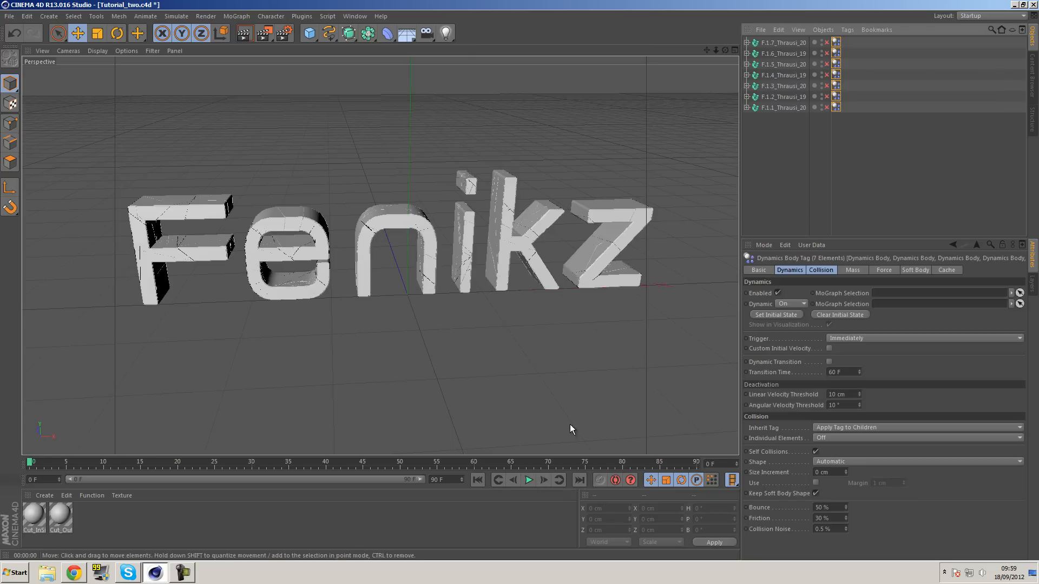
Step: Delete the Dynamics Body tags from all seven Thrausi fracture objects and enable the objects
left_click(870, 133)
left_click_drag(857, 122, 829, 35)
key("Delete")
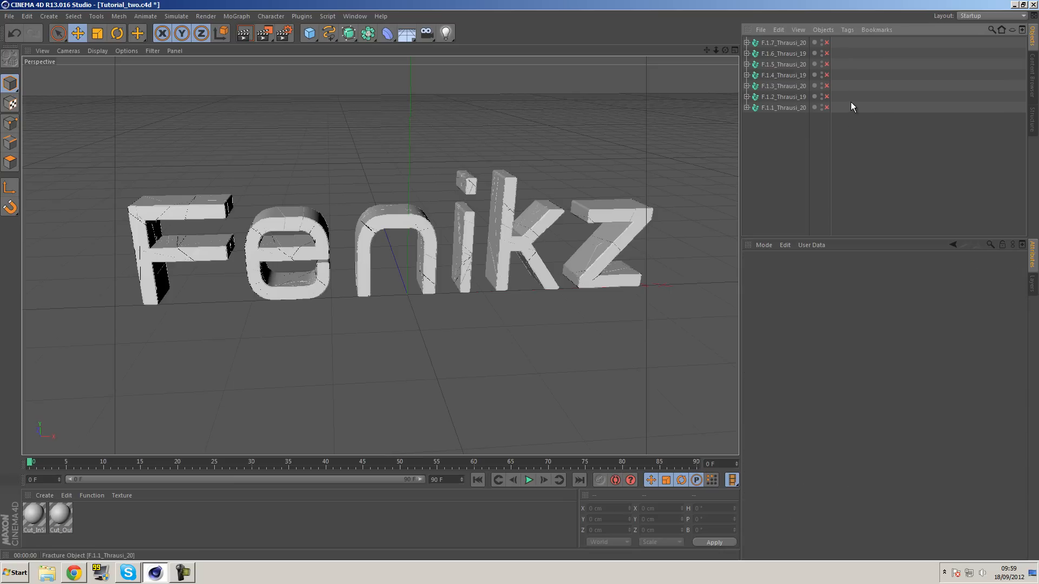
left_click_drag(827, 43, 826, 113)
left_click(747, 42)
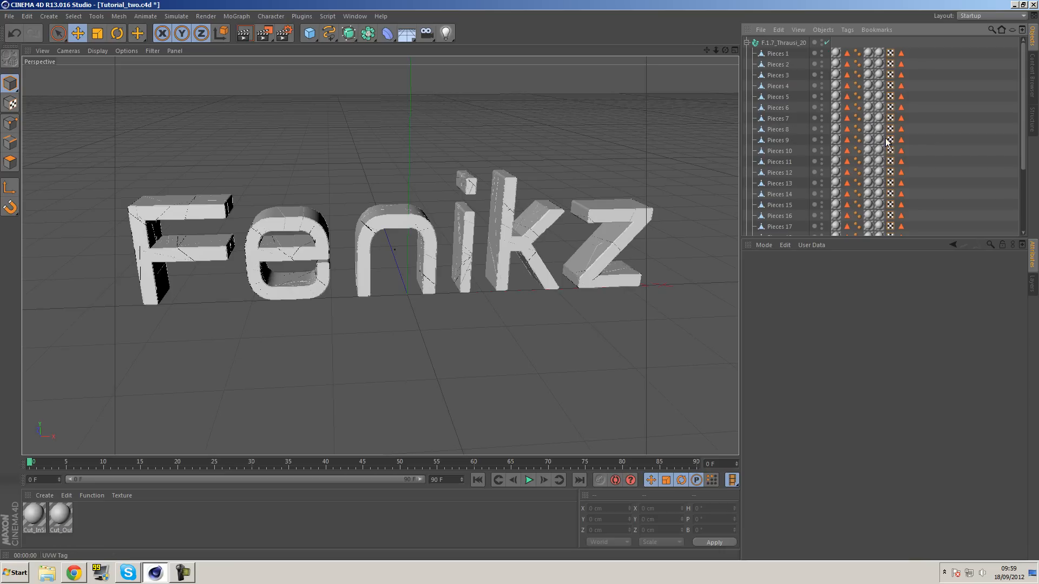
left_click(747, 43)
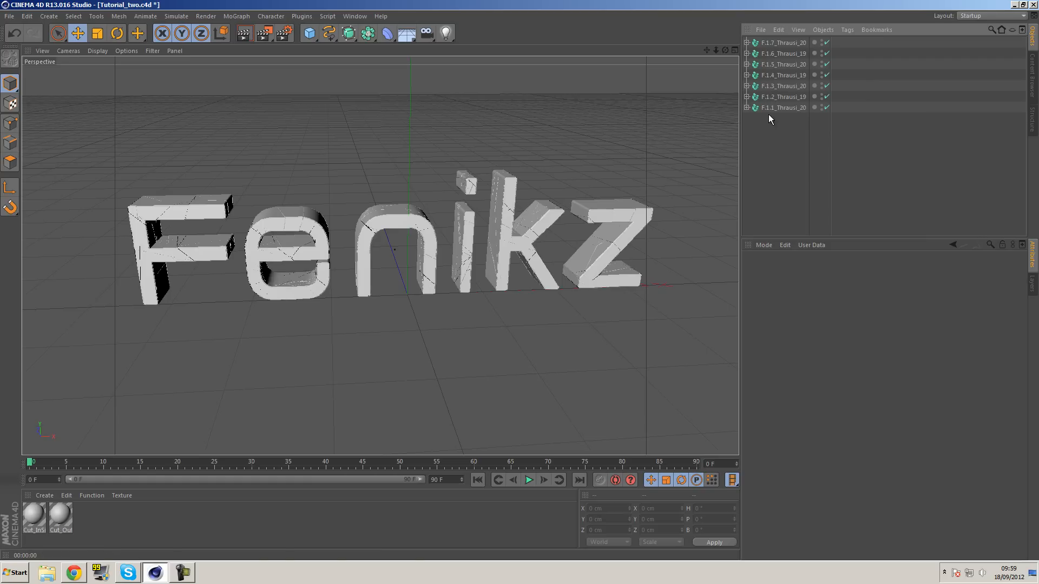
Step: Enable luminance on the Cut_InSide material and set its color to cyan, RGB 0, 255, 238
double_click(33, 514)
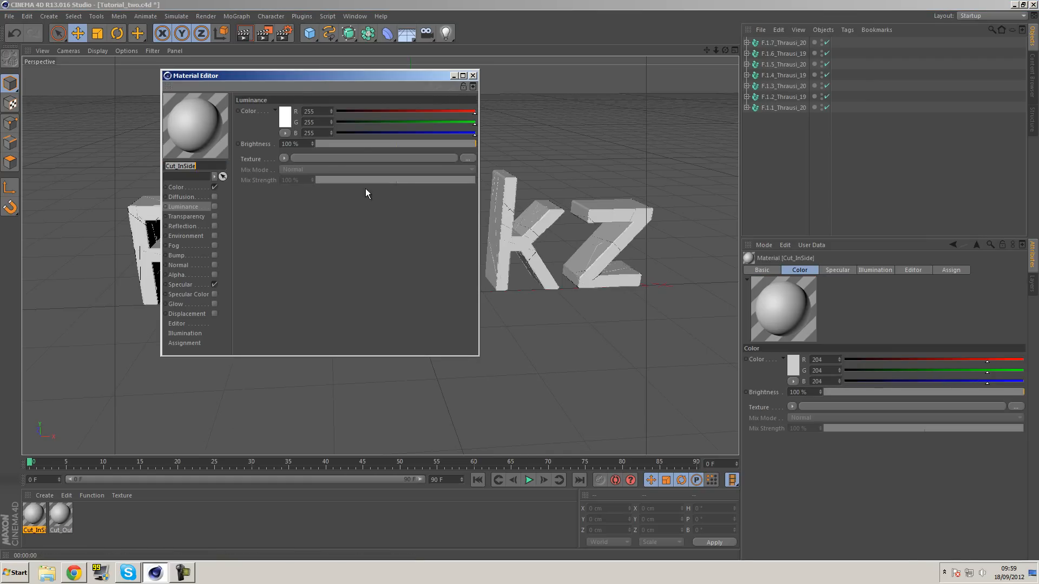
left_click_drag(299, 89, 401, 115)
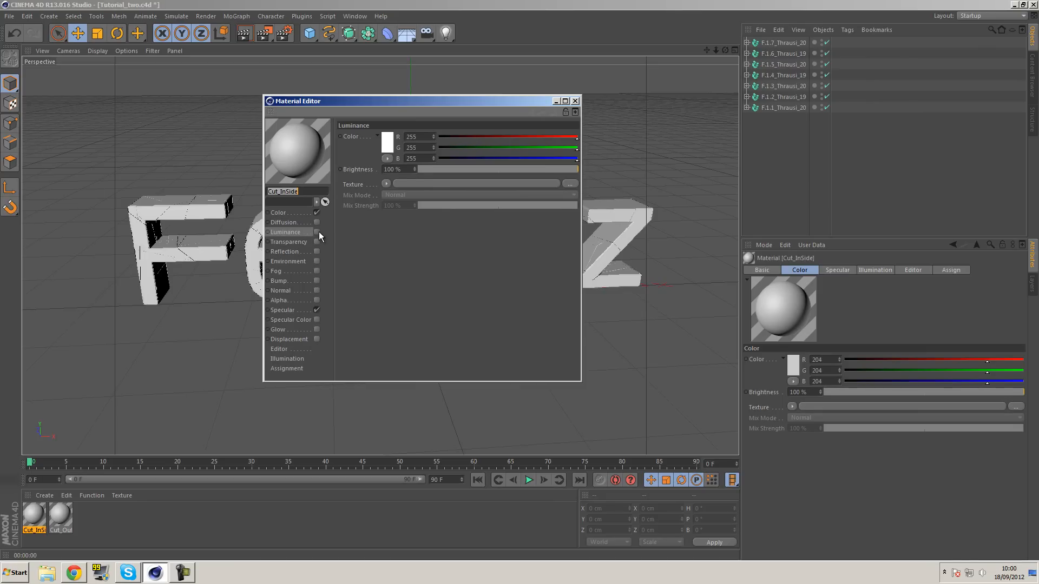
left_click(317, 231)
left_click(390, 143)
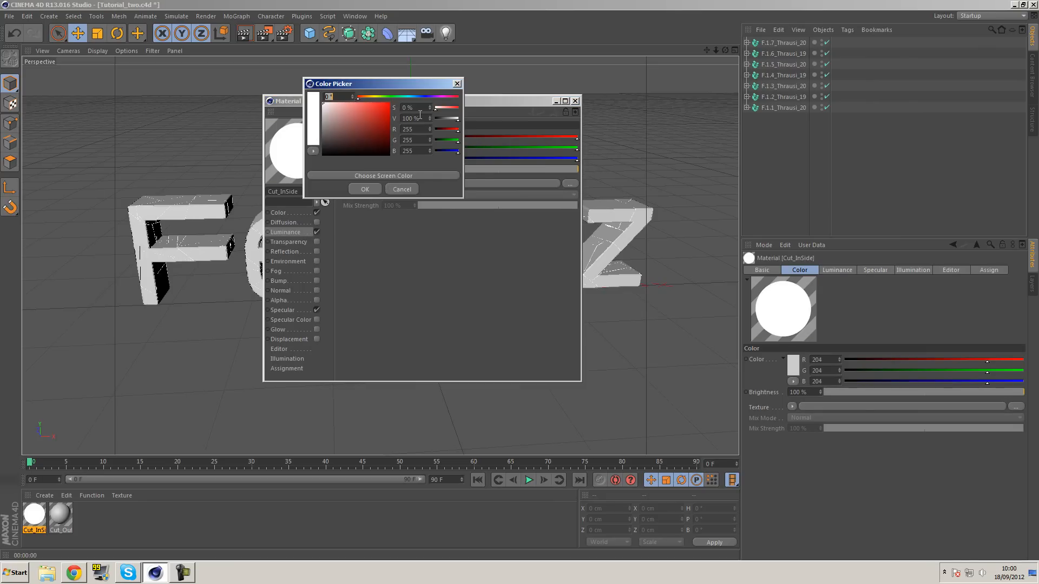
left_click(408, 97)
left_click_drag(364, 109, 410, 96)
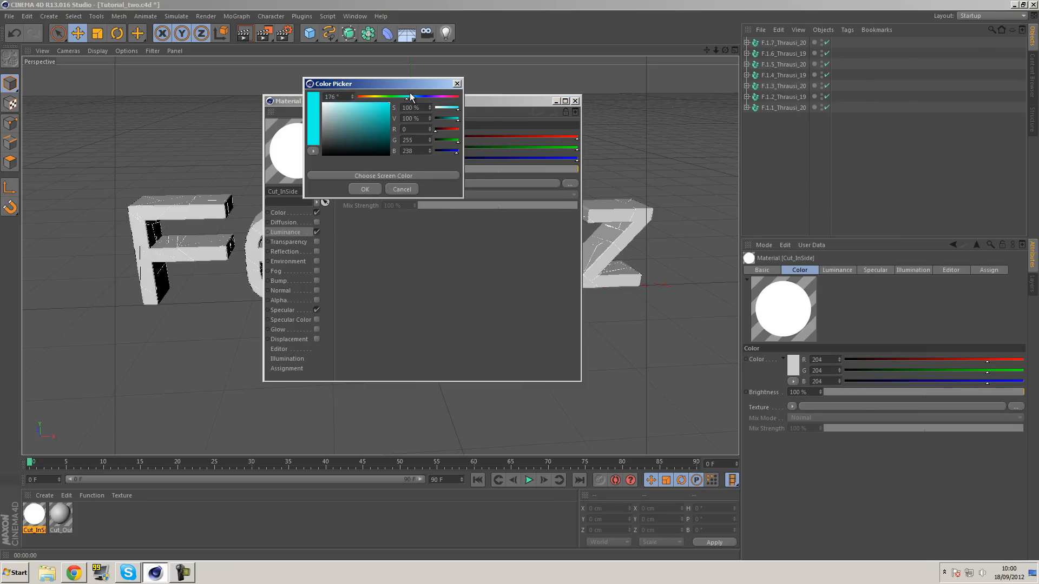
left_click(372, 190)
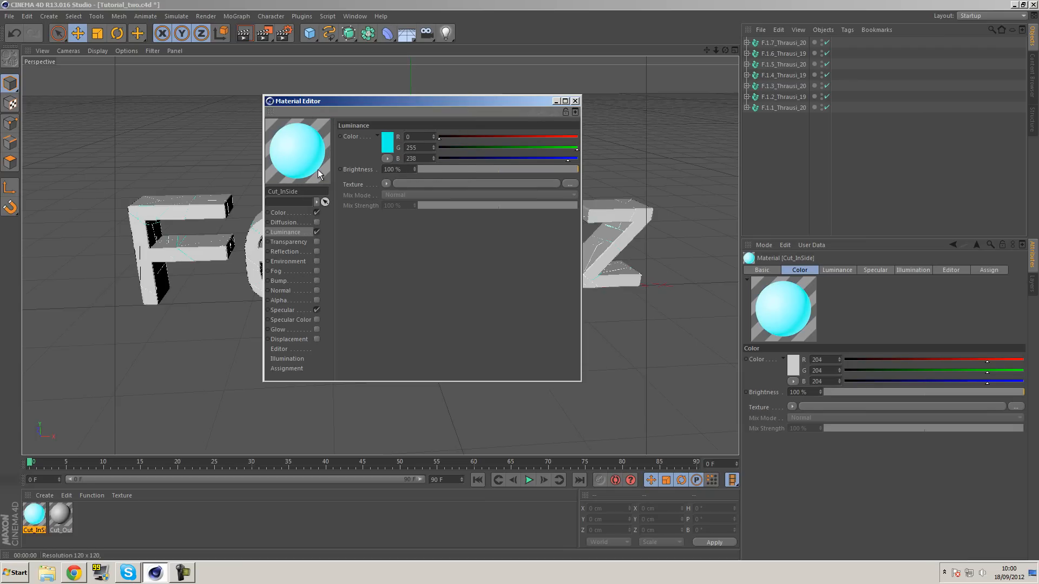
Step: Compare Cut_InSide with its Color channel off and on, look at its Specular settings, and render the view with Color enabled
left_click(317, 213)
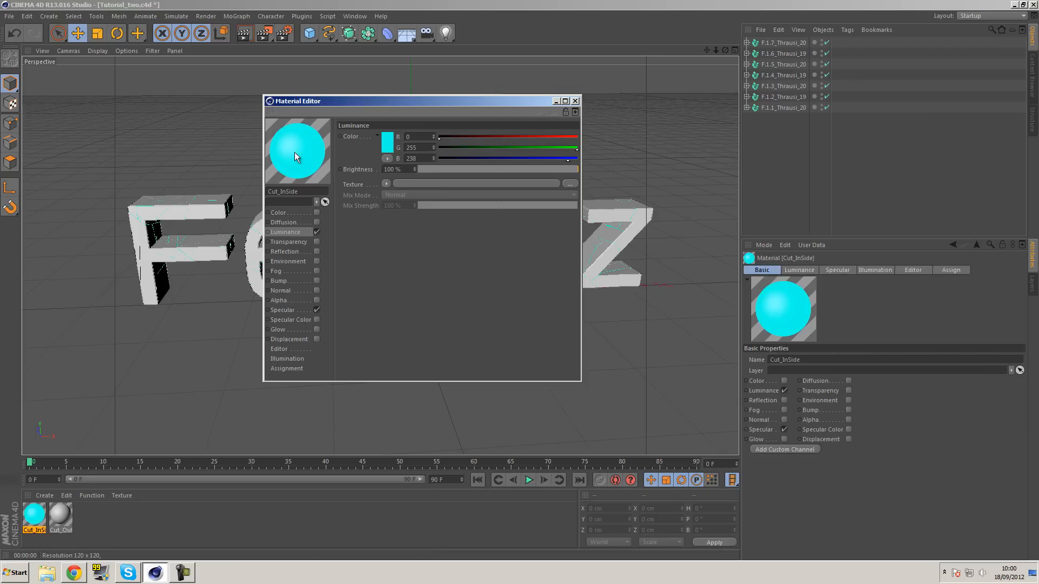
left_click(317, 213)
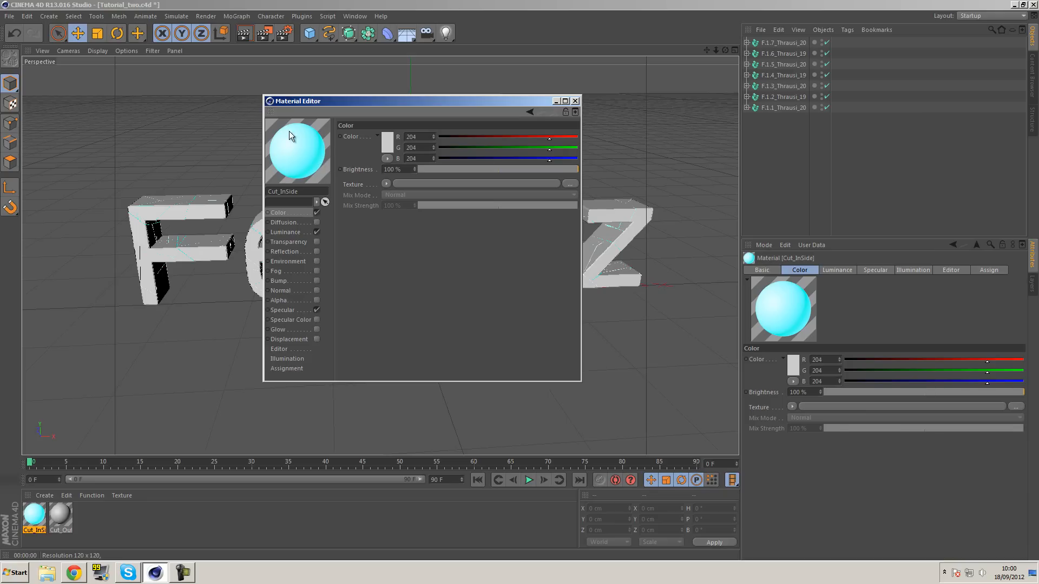
left_click(317, 309)
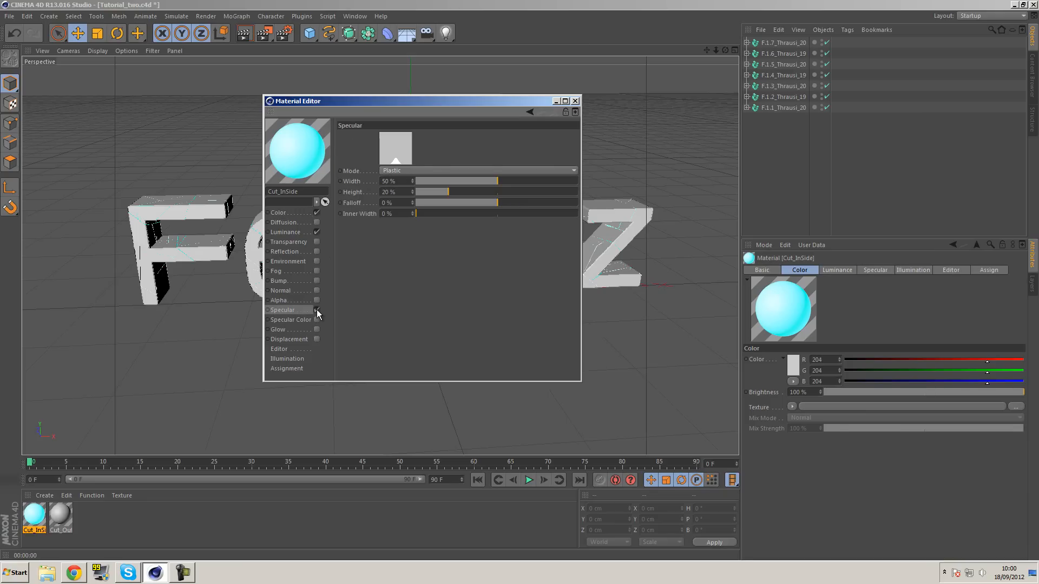
left_click(576, 101)
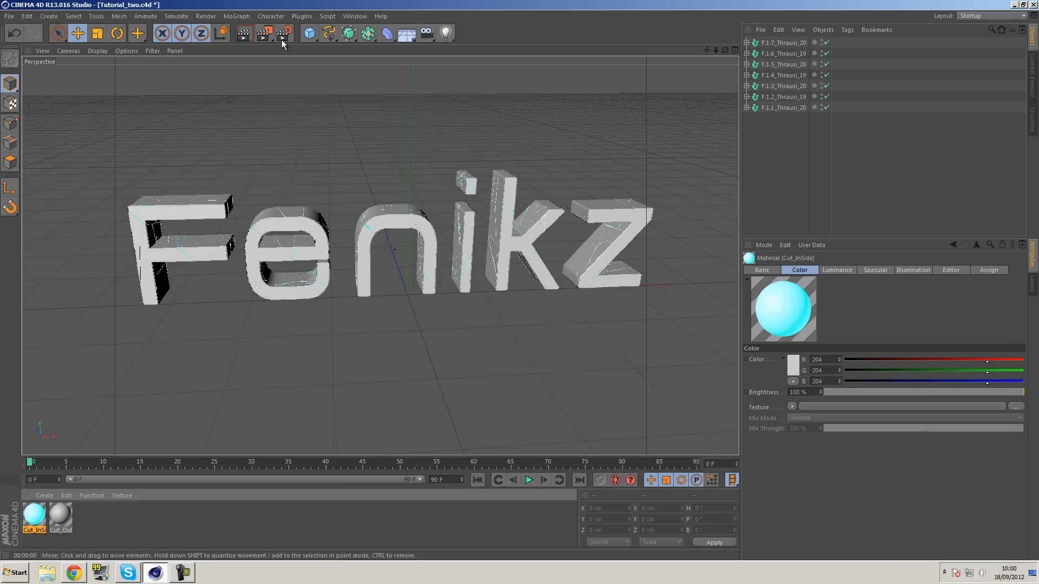
left_click(244, 33)
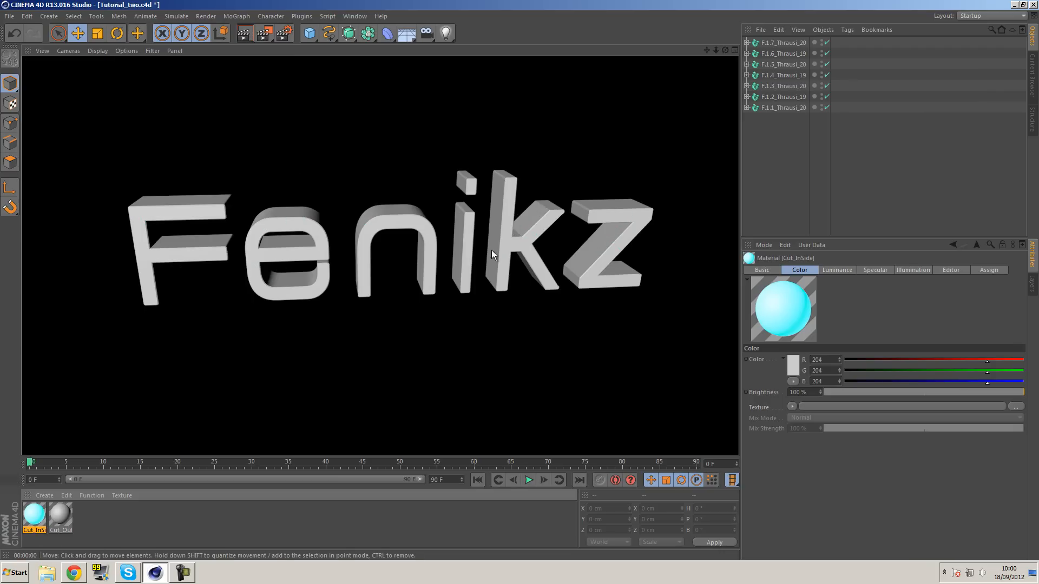
Step: Set the Cut_OutSide material's color to dark grey, RGB 28, 28, 28
double_click(58, 514)
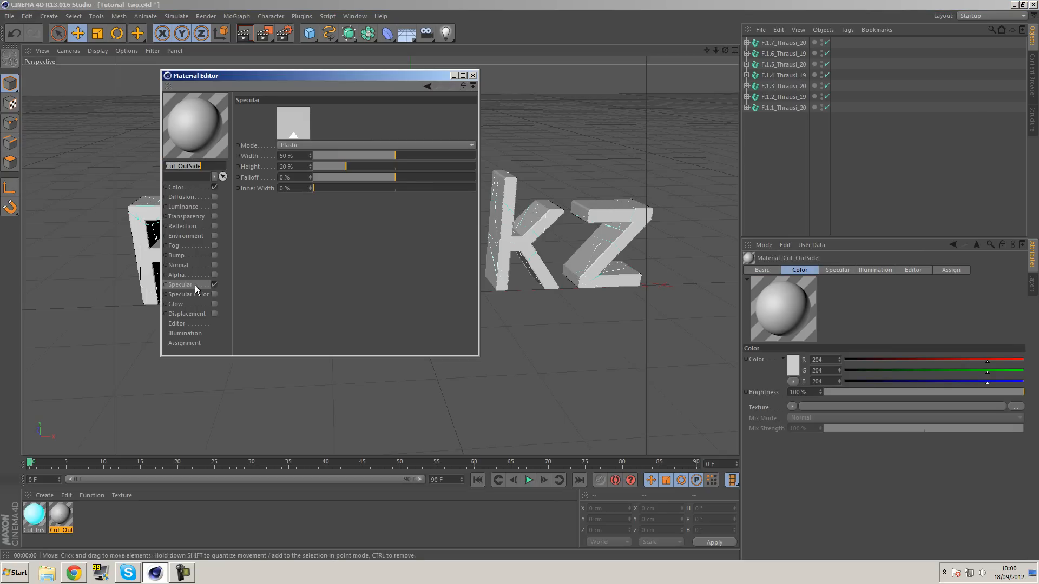
left_click_drag(239, 82, 361, 125)
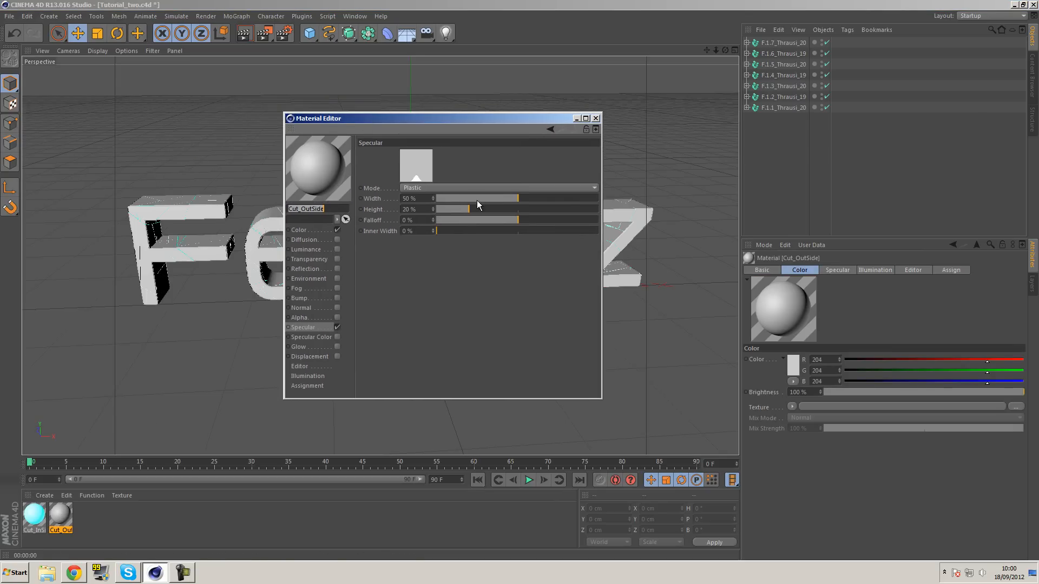
left_click(319, 231)
left_click(404, 168)
left_click_drag(360, 172, 348, 177)
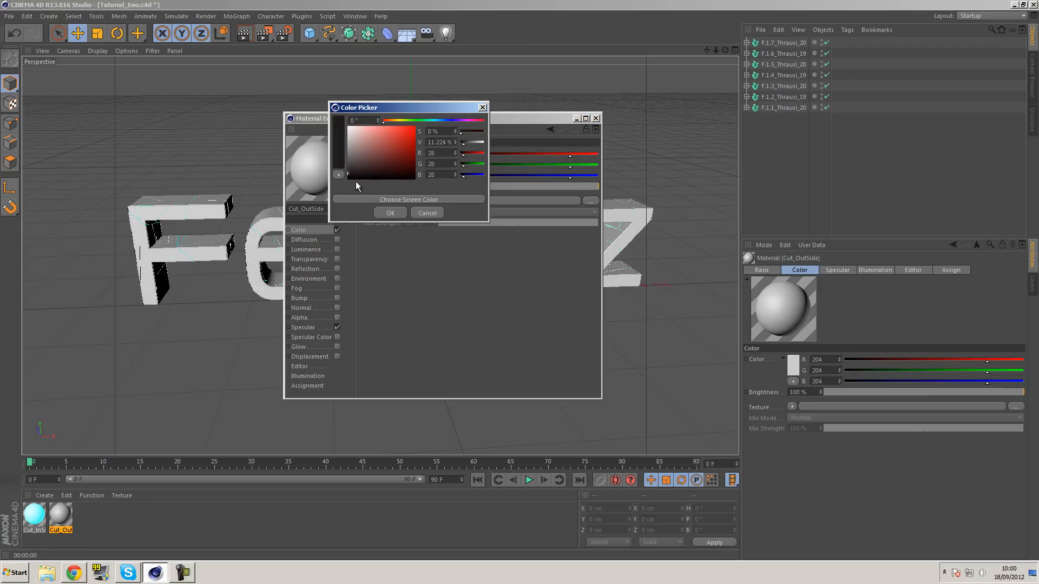
left_click(391, 213)
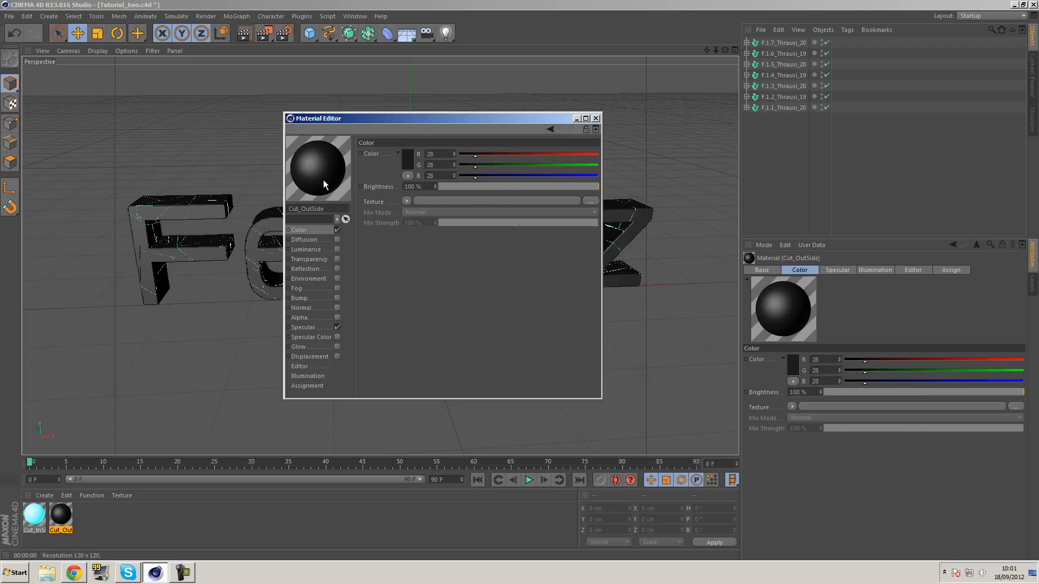
Step: Darken the Cut_OutSide color to RGB 20, 20, 20, move the Material Editor off most of the text and render the view
left_click(409, 154)
left_click_drag(351, 163, 347, 167)
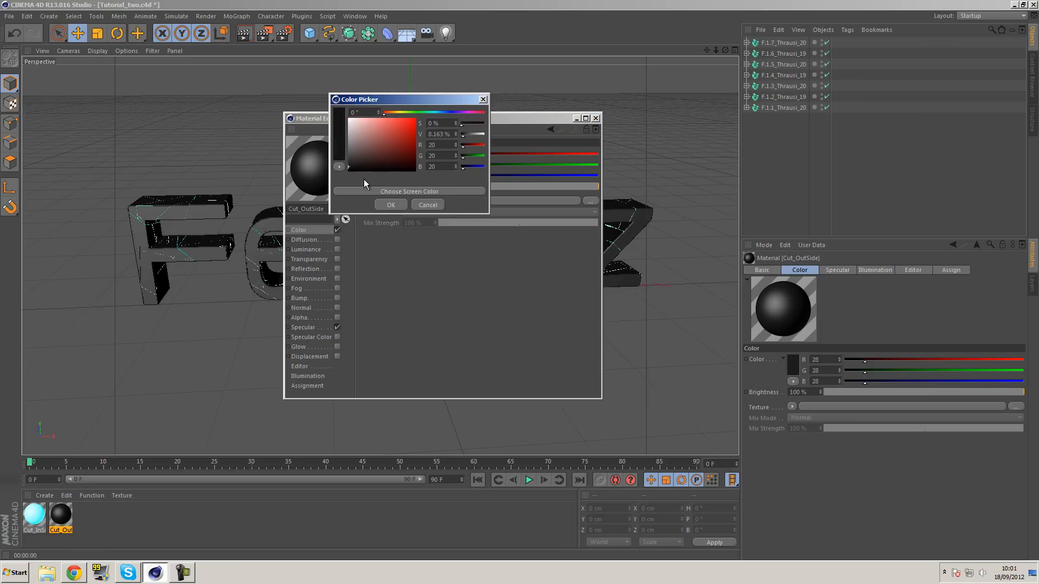
left_click(391, 205)
left_click_drag(416, 118, 758, 140)
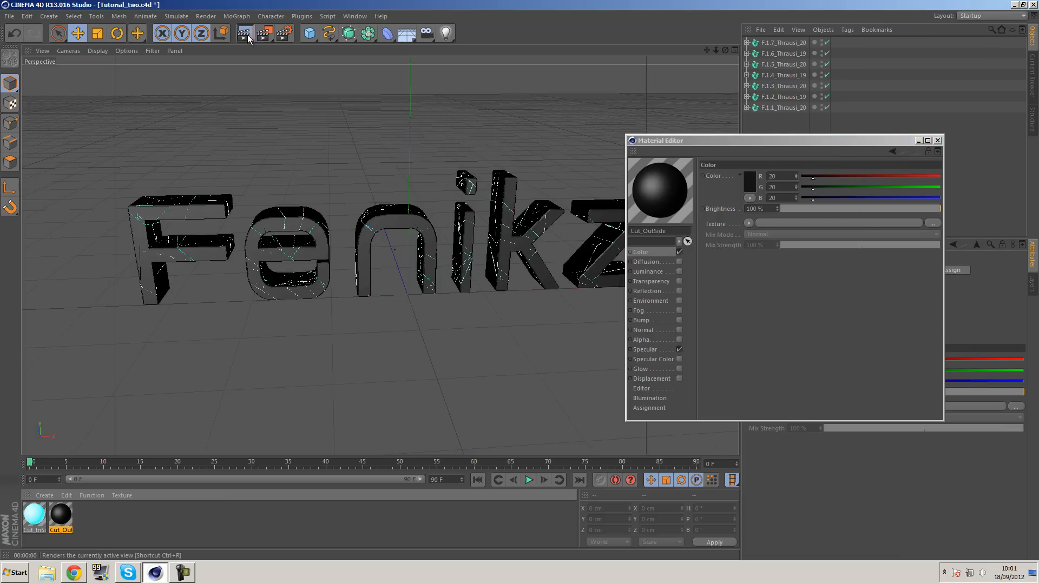
left_click(245, 34)
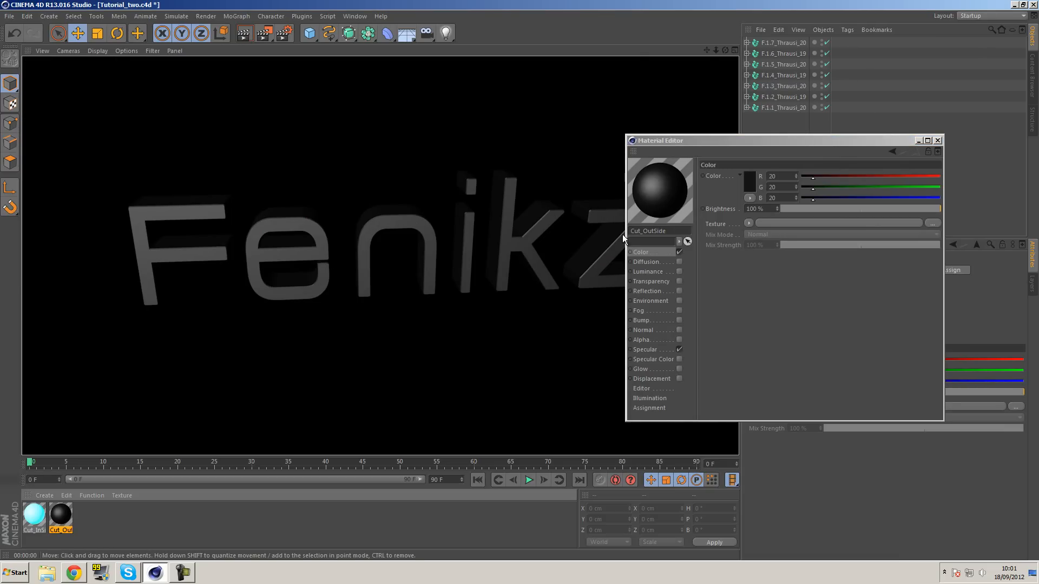
Step: Enable Reflection on the Cut_OutSide material with a Fresnel texture and disable its Specular channel
left_click_drag(652, 142, 355, 99)
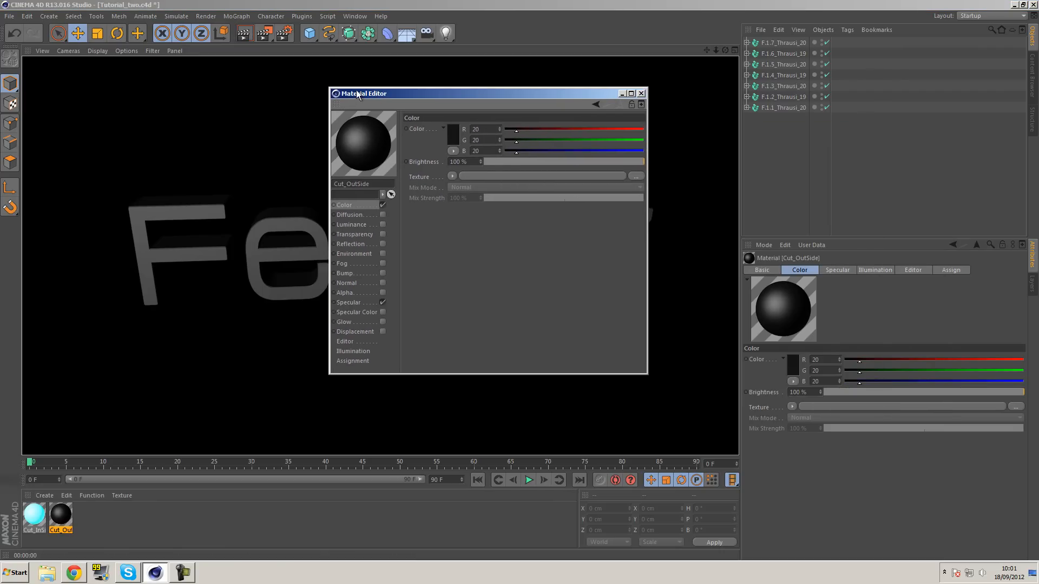
left_click(382, 244)
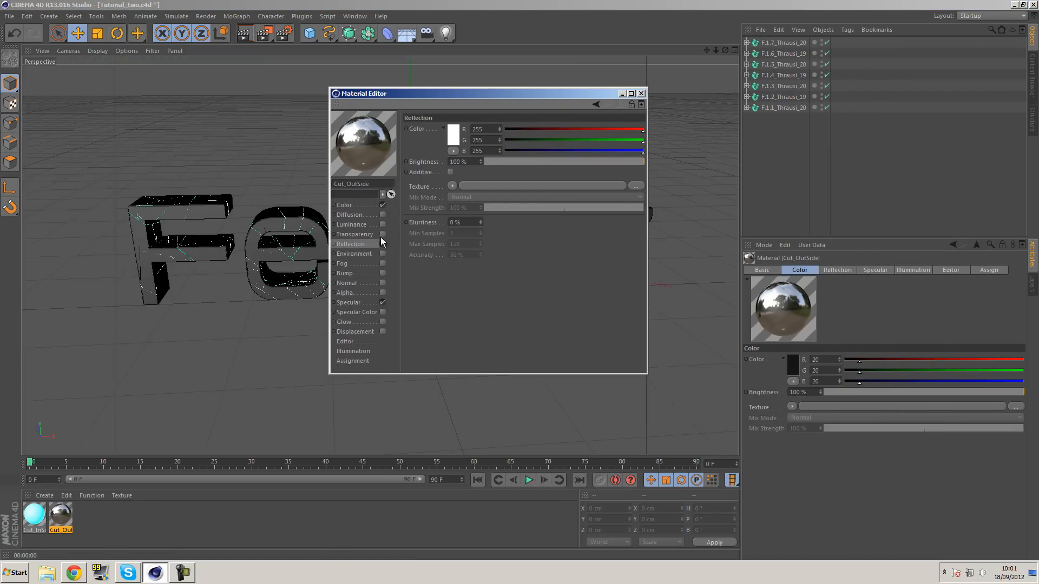
left_click(452, 185)
left_click(489, 292)
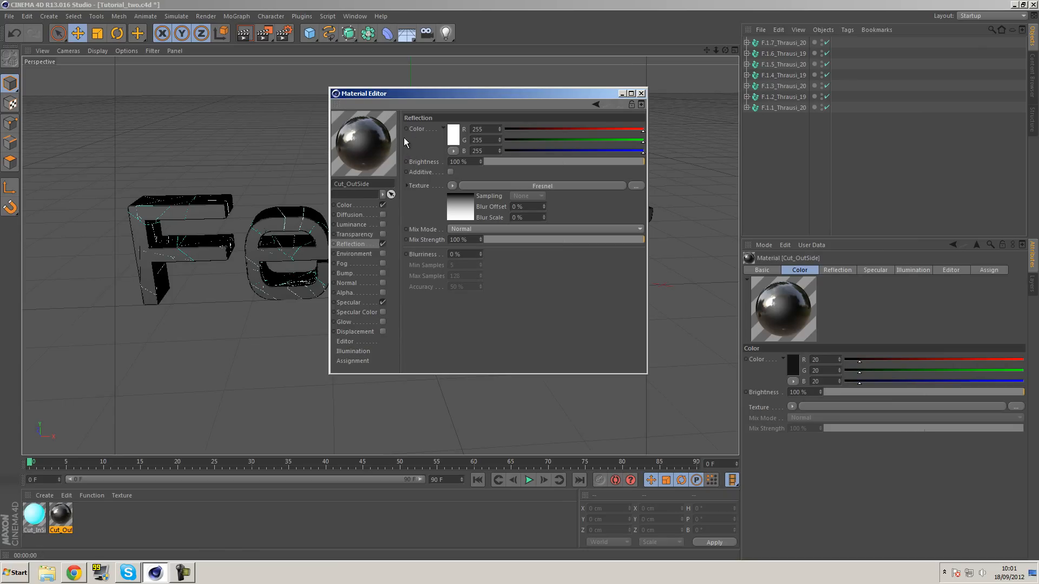
left_click(382, 302)
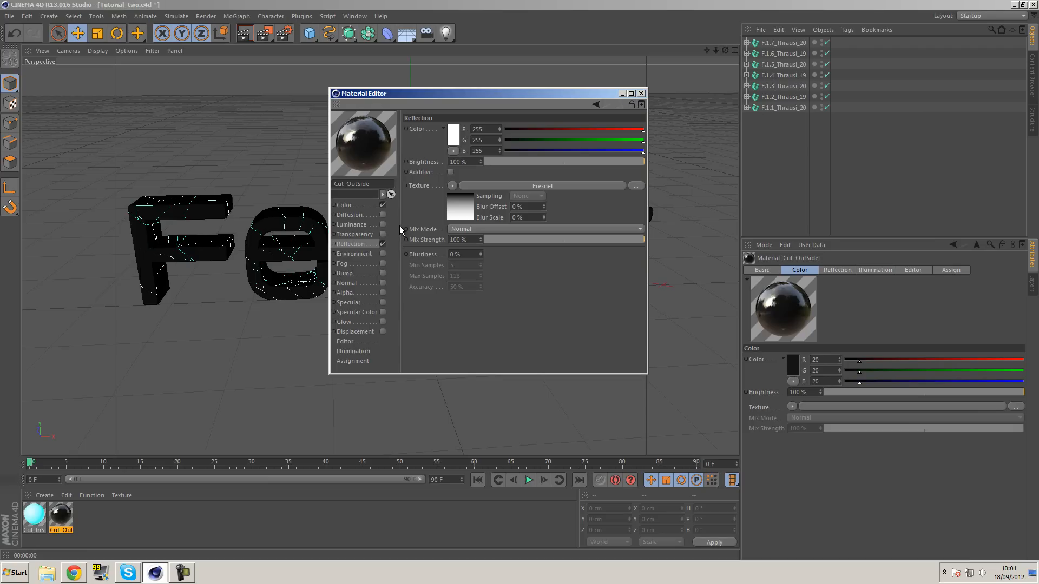
Step: Set the Blurriness of the Cut_OutSide reflection to 8%
left_click(482, 251)
left_click(482, 251)
left_click(482, 251)
left_click(481, 251)
left_click(482, 251)
left_click(482, 251)
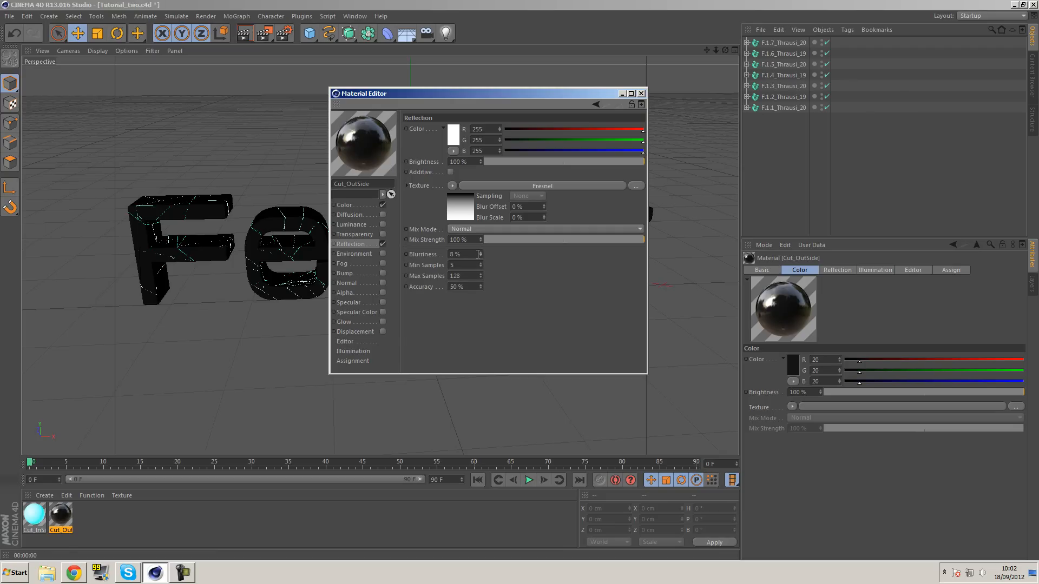
Step: Lower the Cut_OutSide reflection to 31% Brightness and 23% Mix Strength, close the Material Editor and render the view
left_click(549, 161)
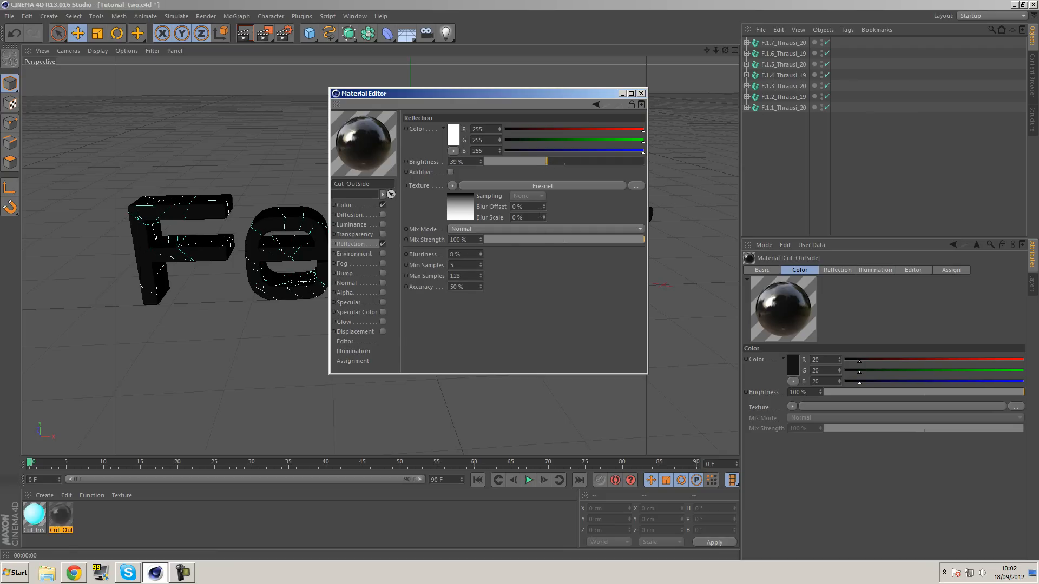
left_click_drag(538, 238, 521, 236)
left_click_drag(541, 163, 534, 162)
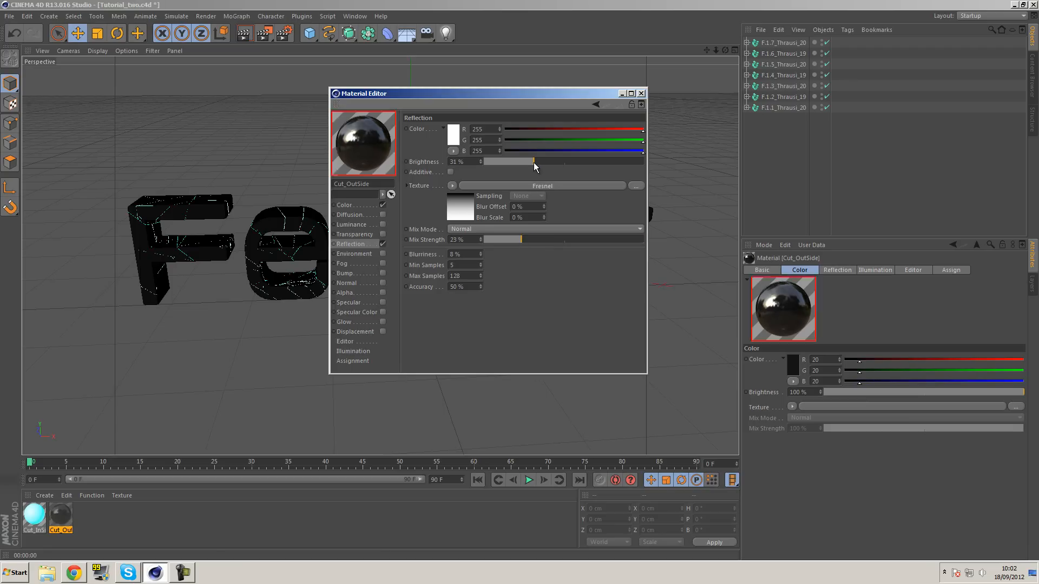
left_click(641, 94)
left_click(249, 32)
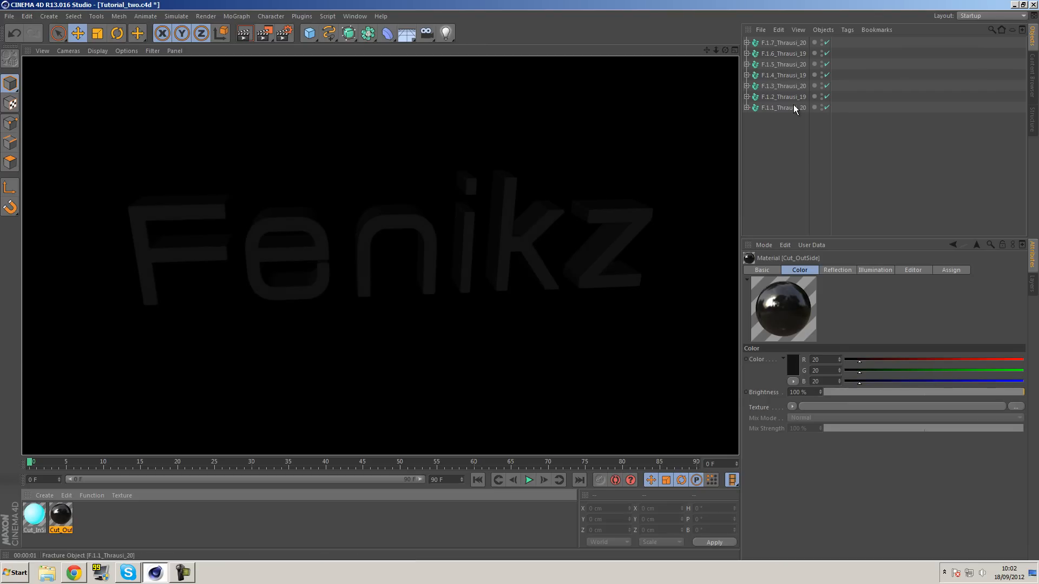
Step: Group all seven Thrausi fracture objects under one Null
left_click(592, 202)
middle_click_drag(599, 193, 576, 202, "alt")
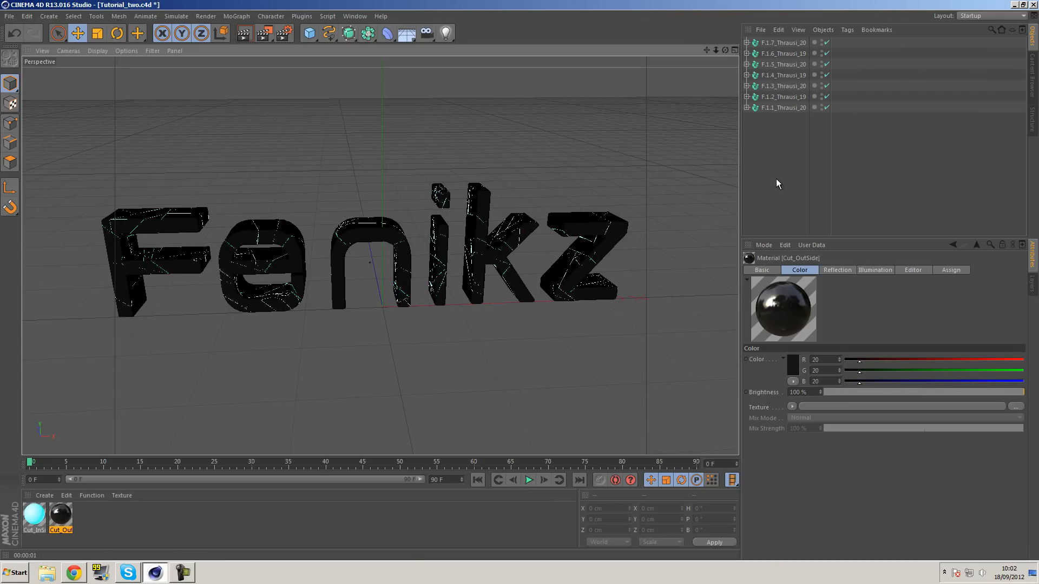
left_click_drag(779, 170, 753, 38)
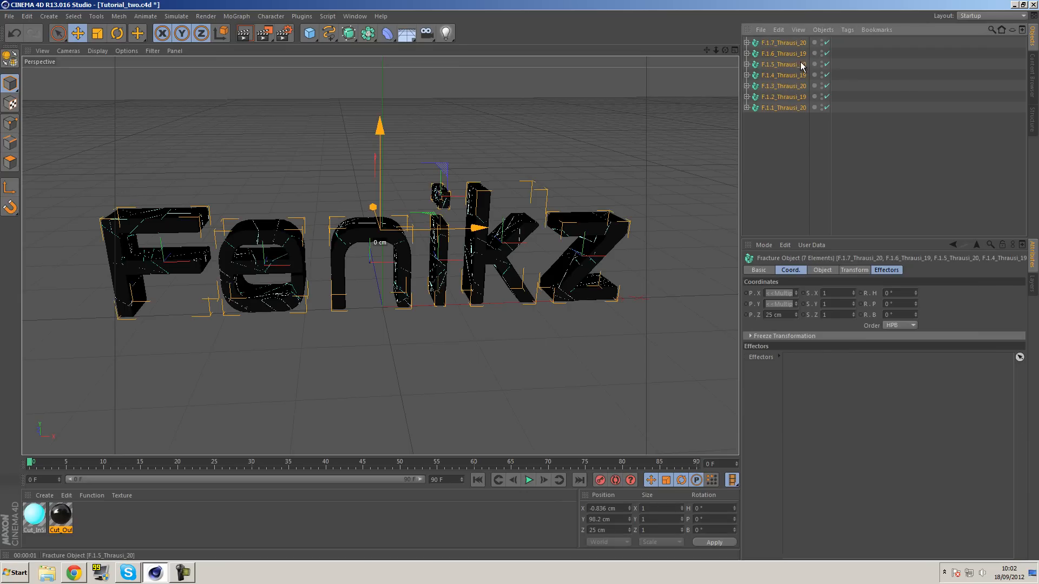
key("alt+g")
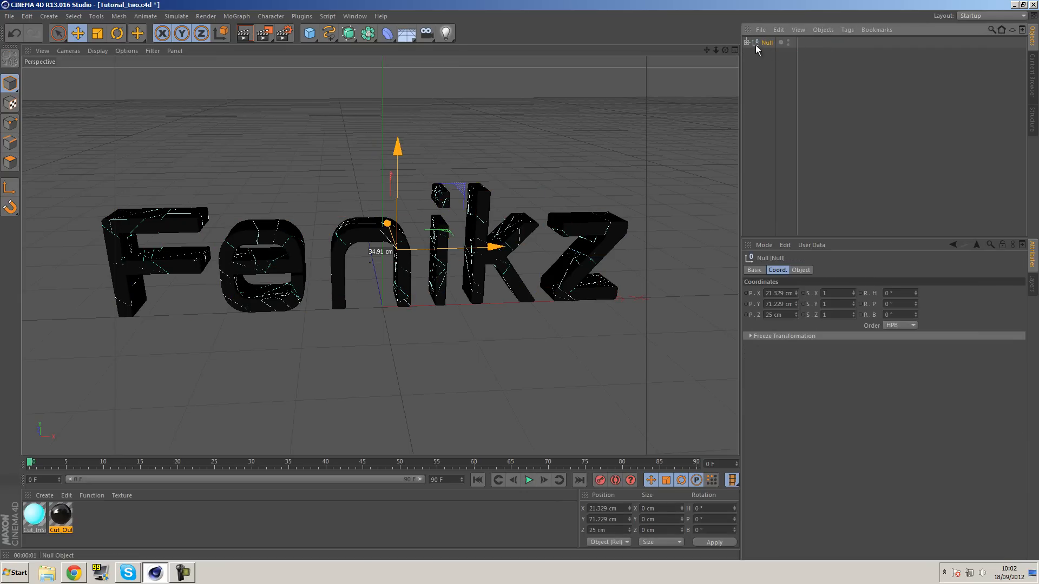
left_click(757, 67)
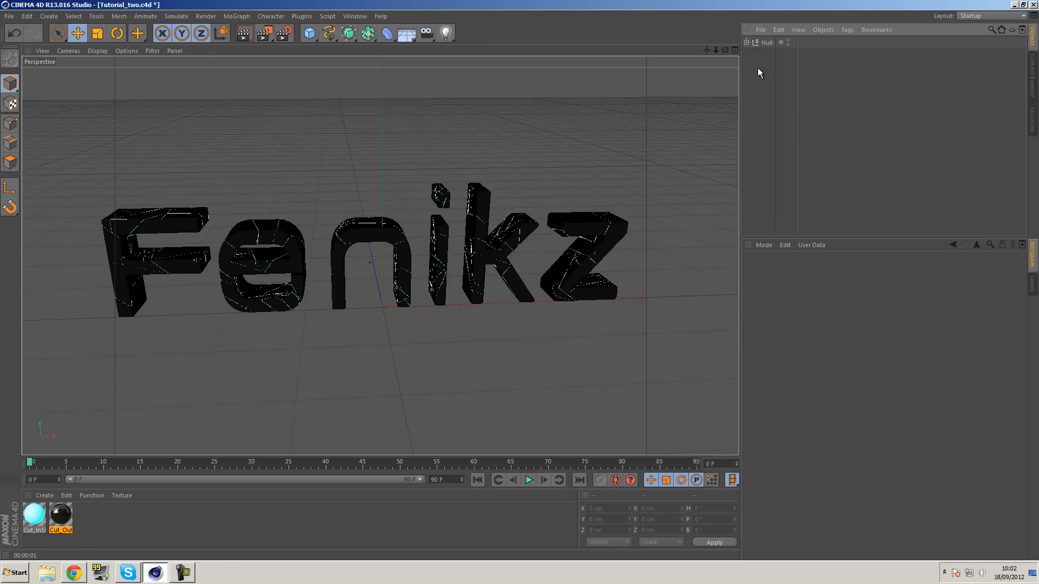
Step: Add a MoGraph Random effector to the scene with no object selected
left_click(236, 16)
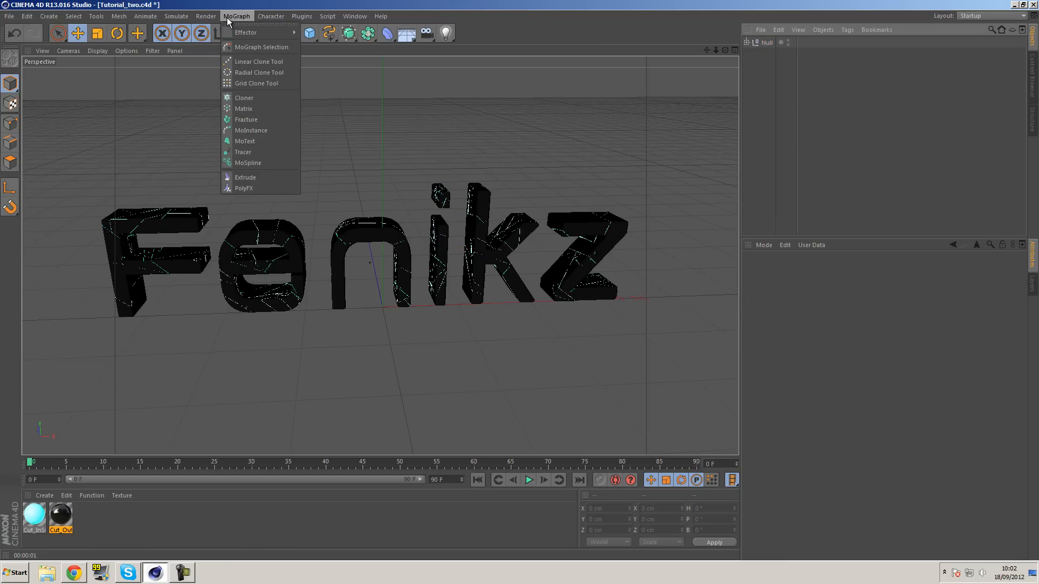
mouse_move(240, 32)
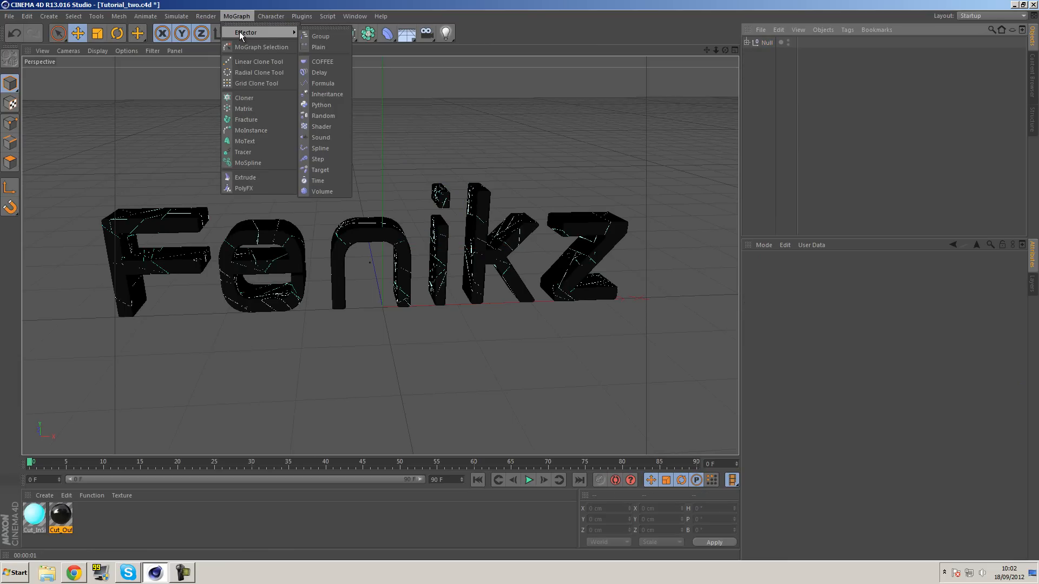
left_click(324, 115)
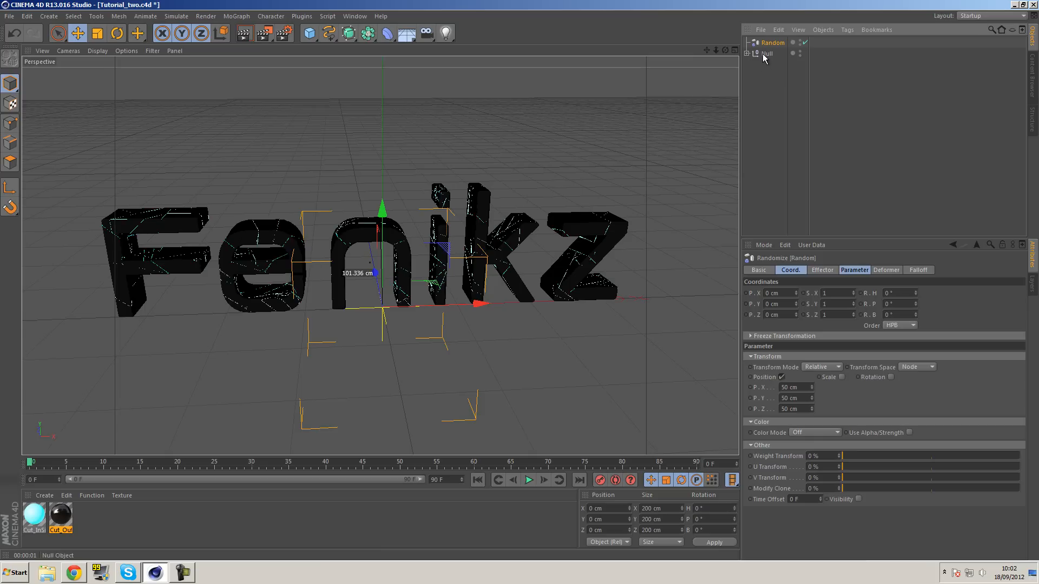
Step: Try the Random effector on all seven fracture objects inside the Null and remove it from their effectors
left_click(748, 53)
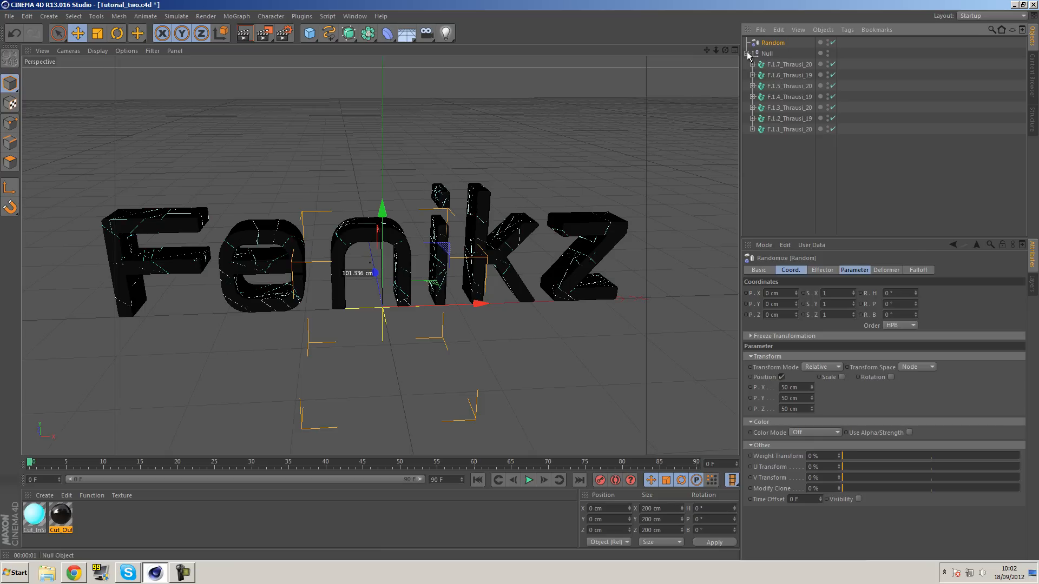
left_click(791, 64)
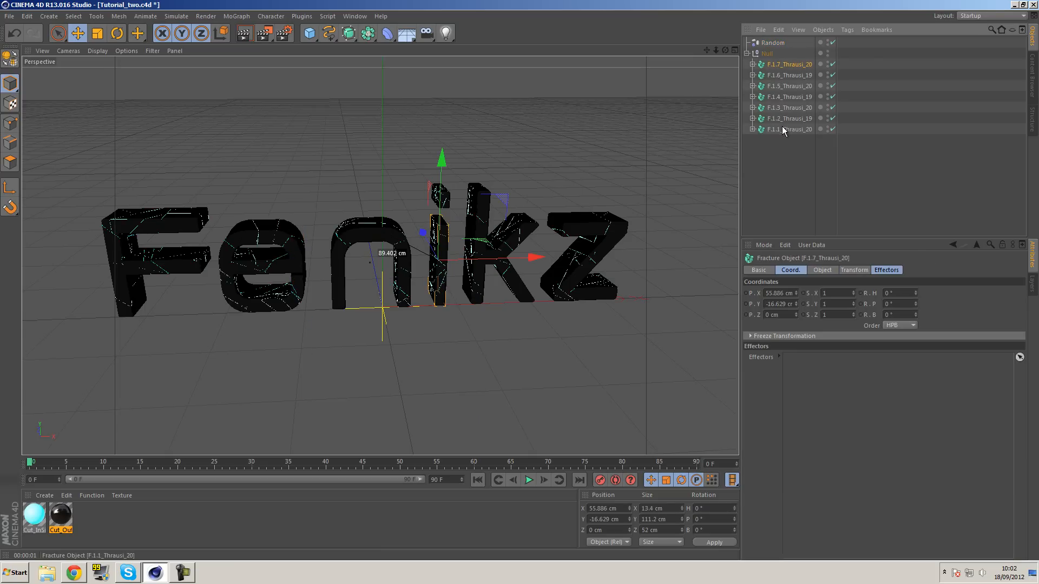
left_click(783, 130, "shift")
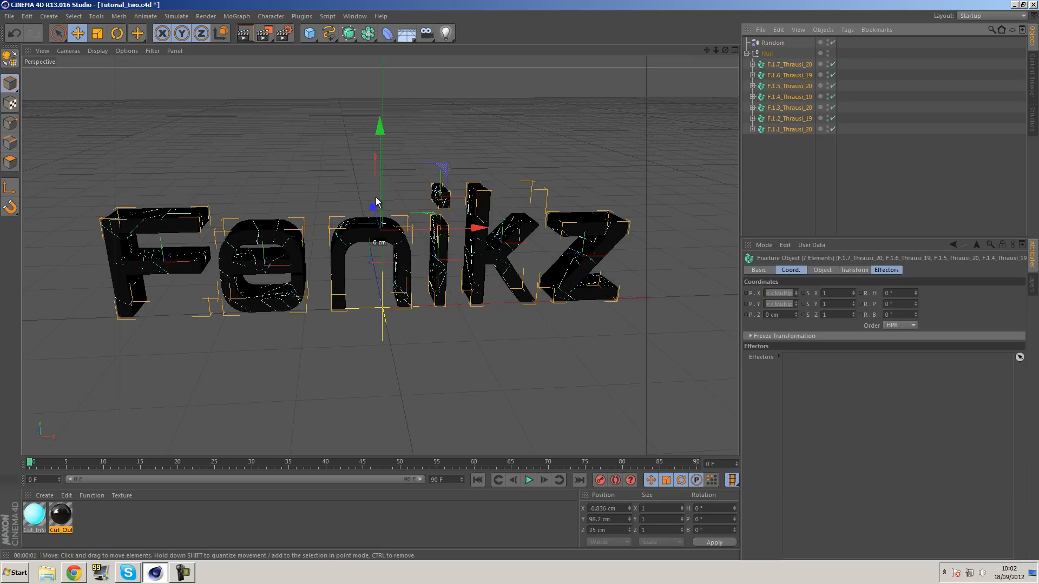
left_click(888, 271)
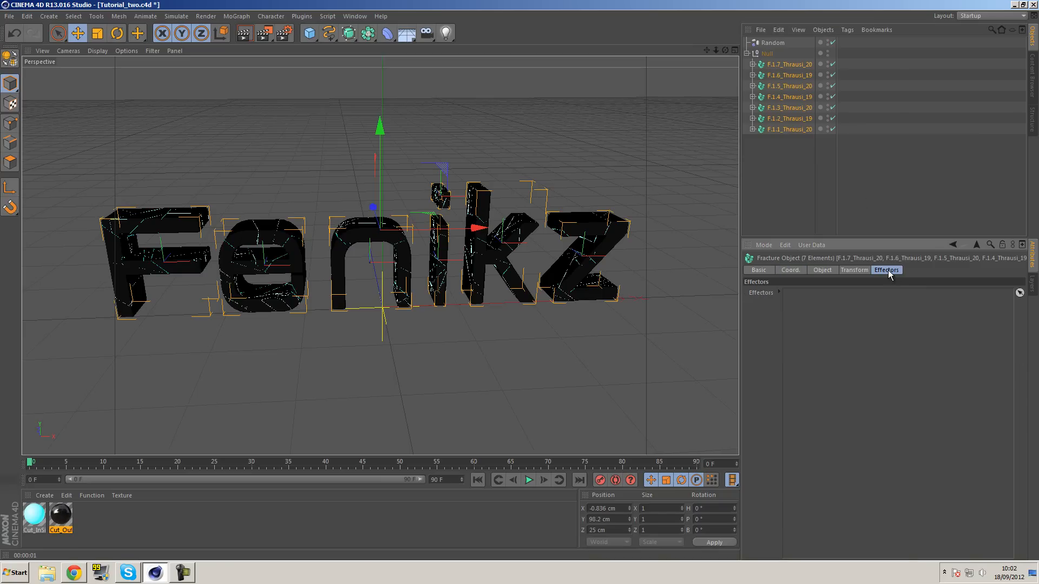
left_click_drag(777, 46, 820, 298)
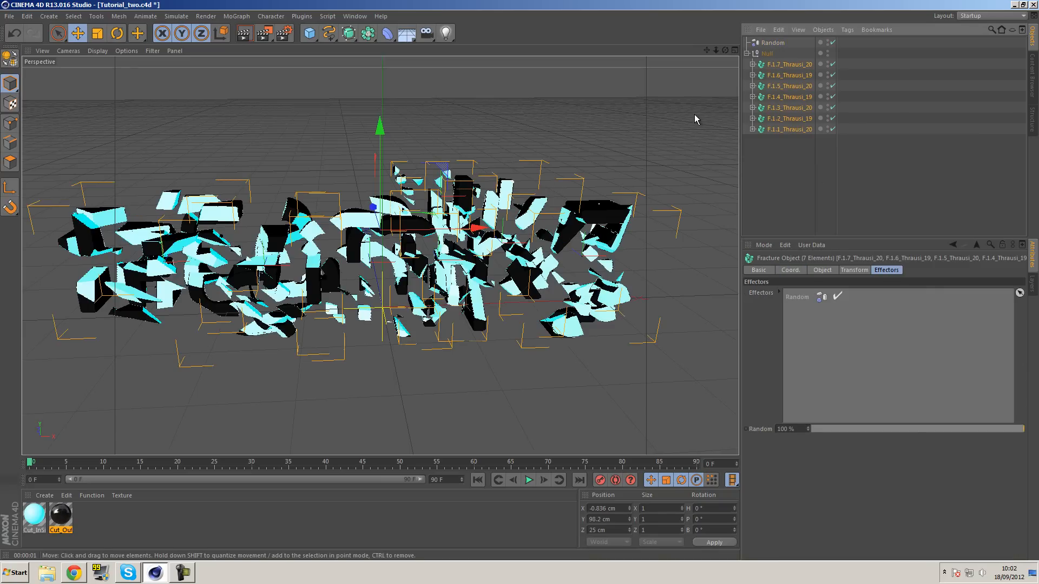
mouse_move(815, 296)
left_mouse_down()
mouse_move(742, 293)
mouse_move(799, 301)
left_mouse_up()
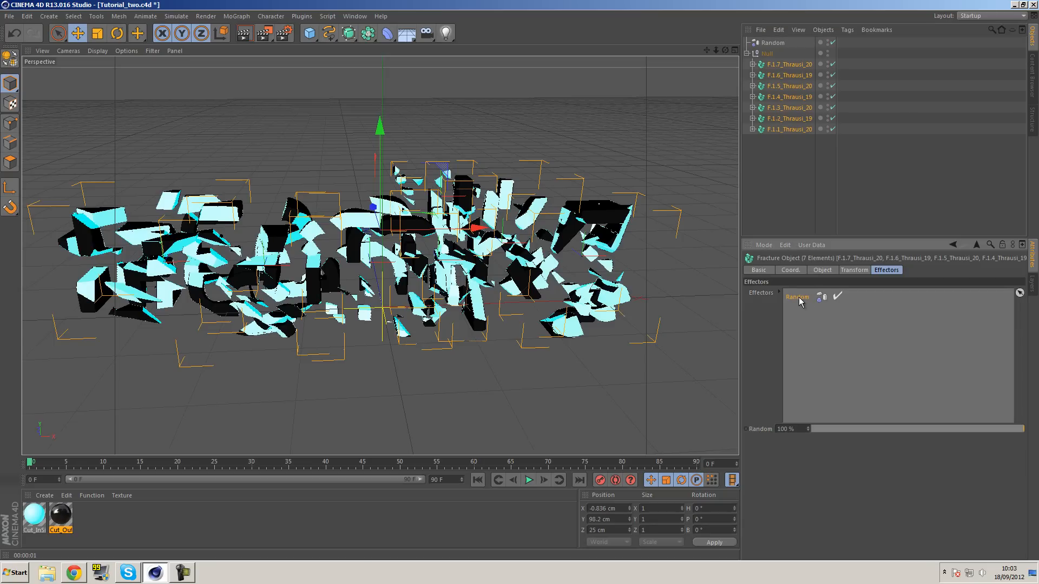
key("Delete")
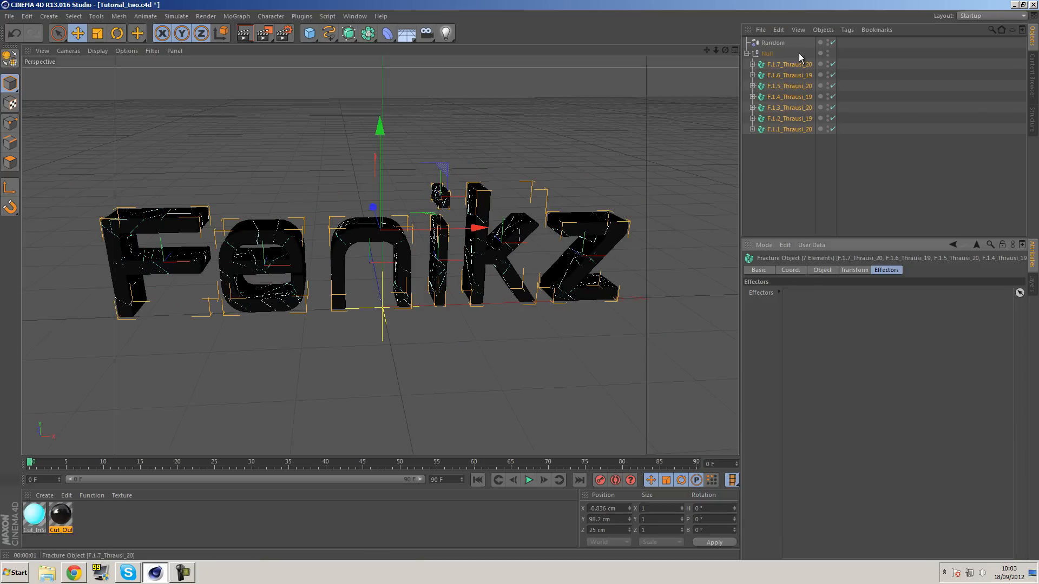
Step: Nest the Random effector inside the Null, assign it to the effectors of all seven fracture objects and render the view
left_click_drag(766, 46, 774, 57)
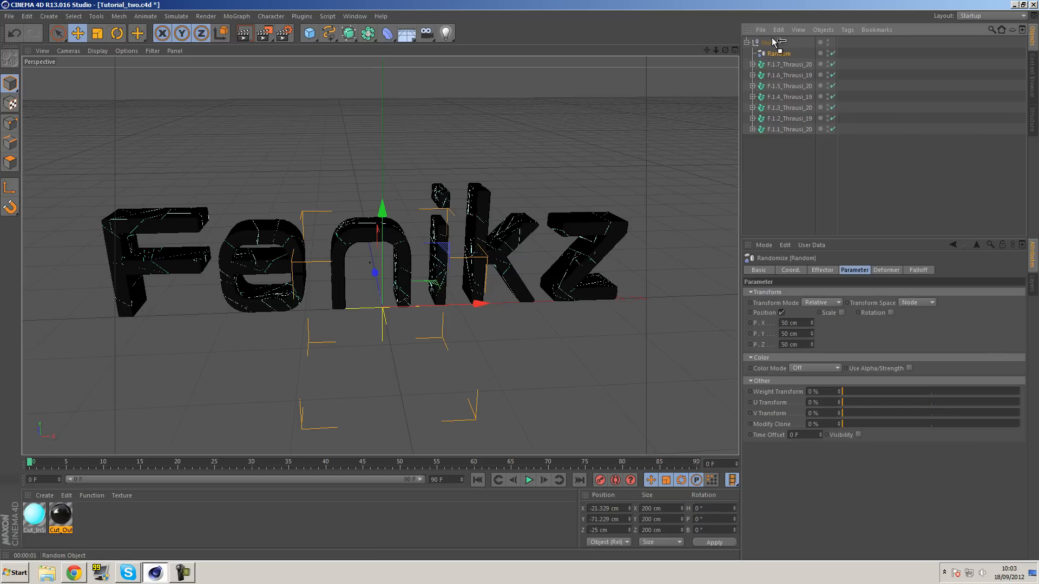
left_click(782, 64)
left_click(793, 130, "shift")
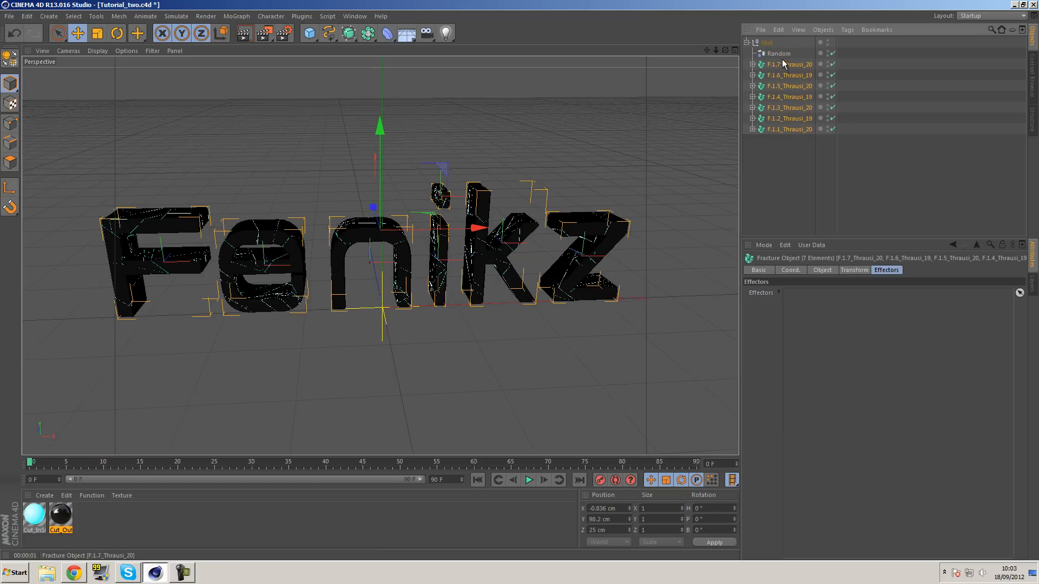
left_click_drag(775, 54, 838, 296)
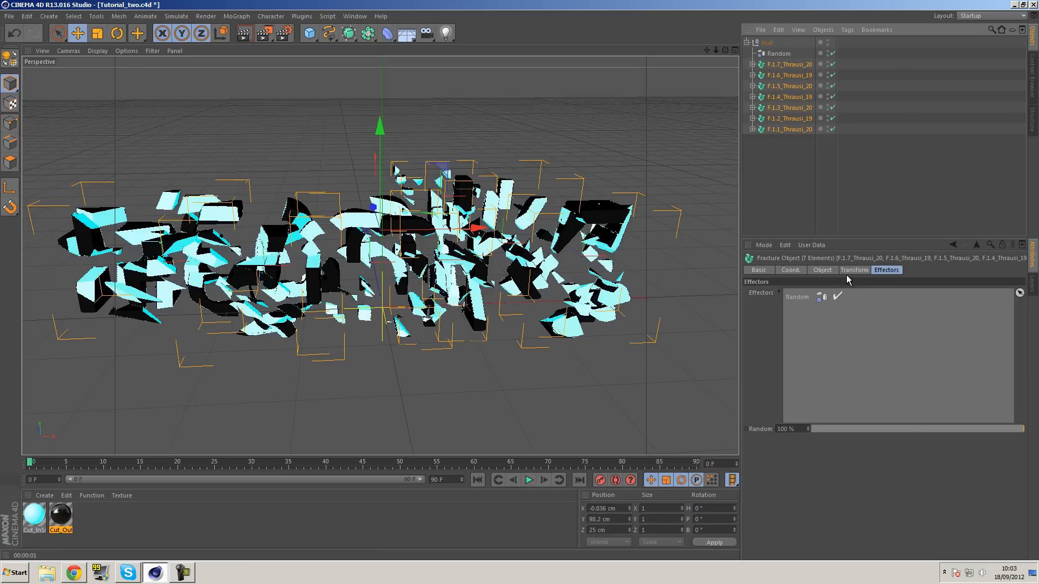
left_click(648, 140)
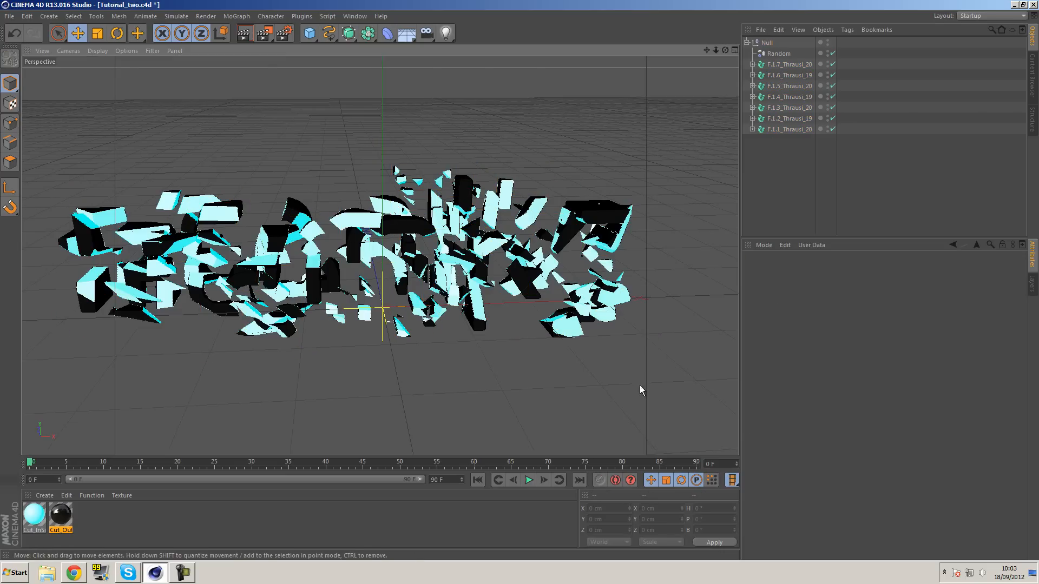
left_click(248, 34)
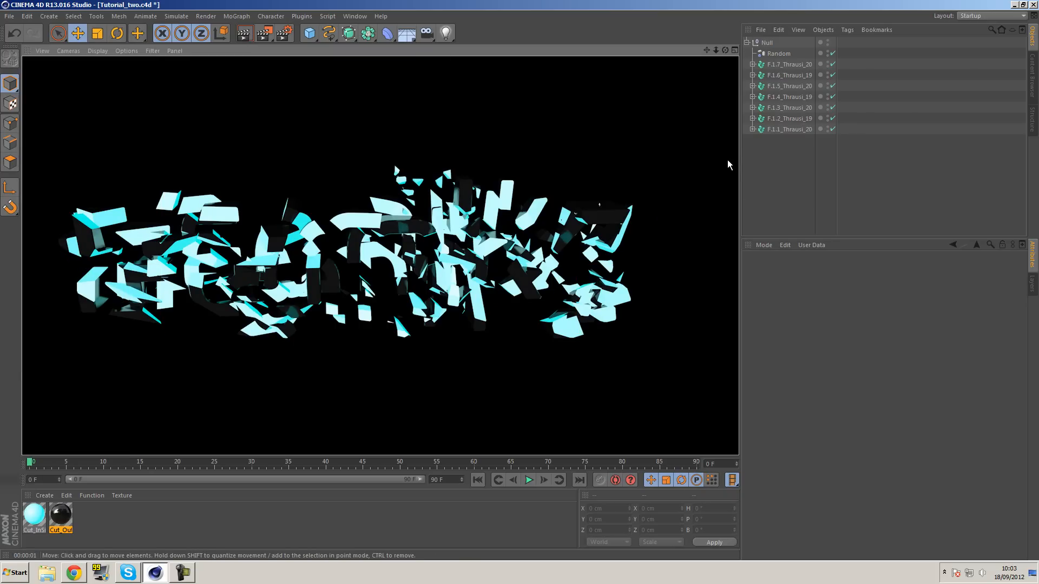
Step: Enable the Scale and Rotation parameters of the Random effector
left_click(772, 56)
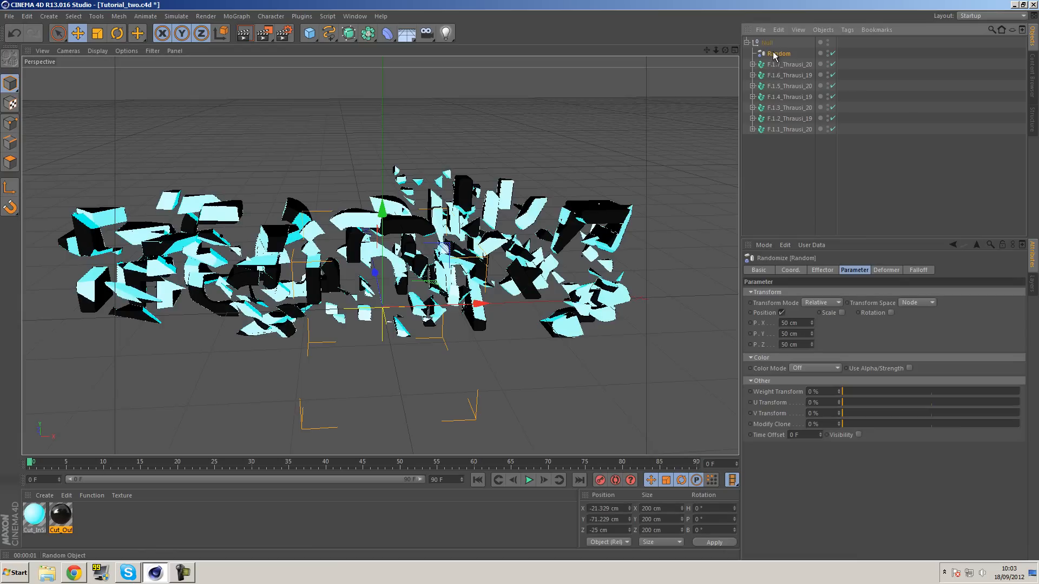
left_click(842, 313)
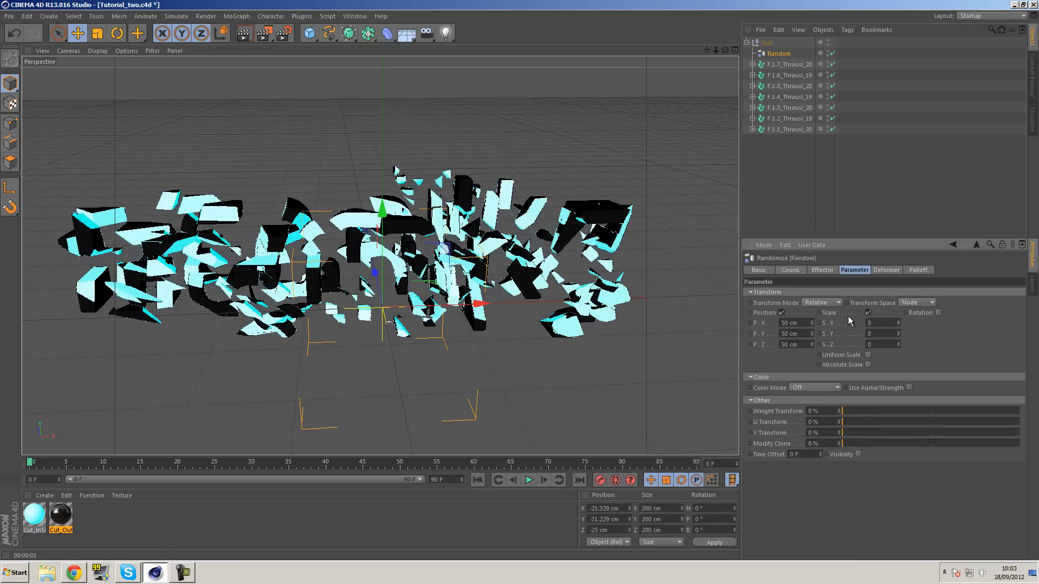
left_click(938, 313)
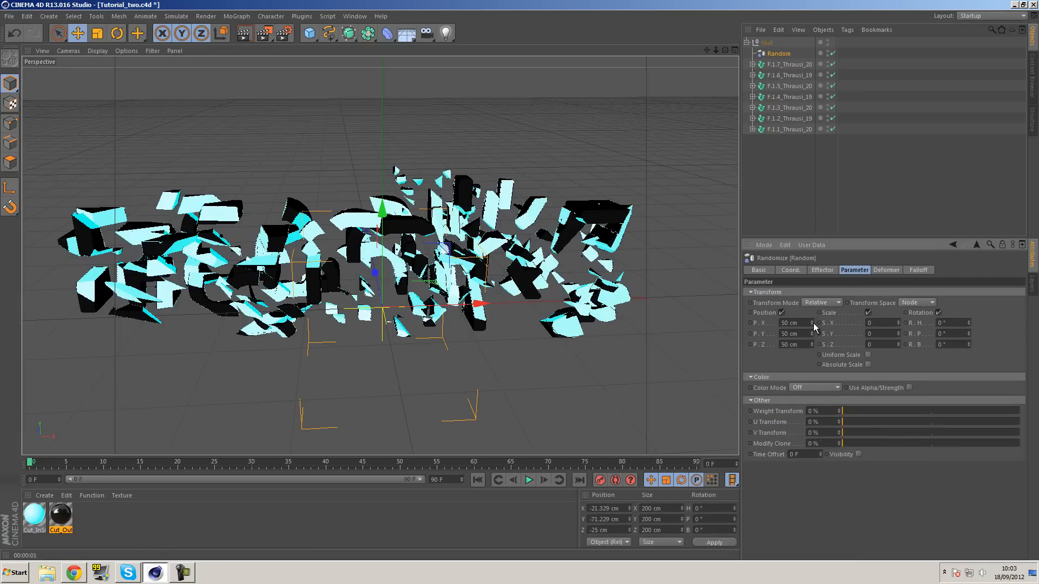
Step: Set the Random effector's P.X, P.Y and P.Z position values to 0 cm
left_click(795, 323)
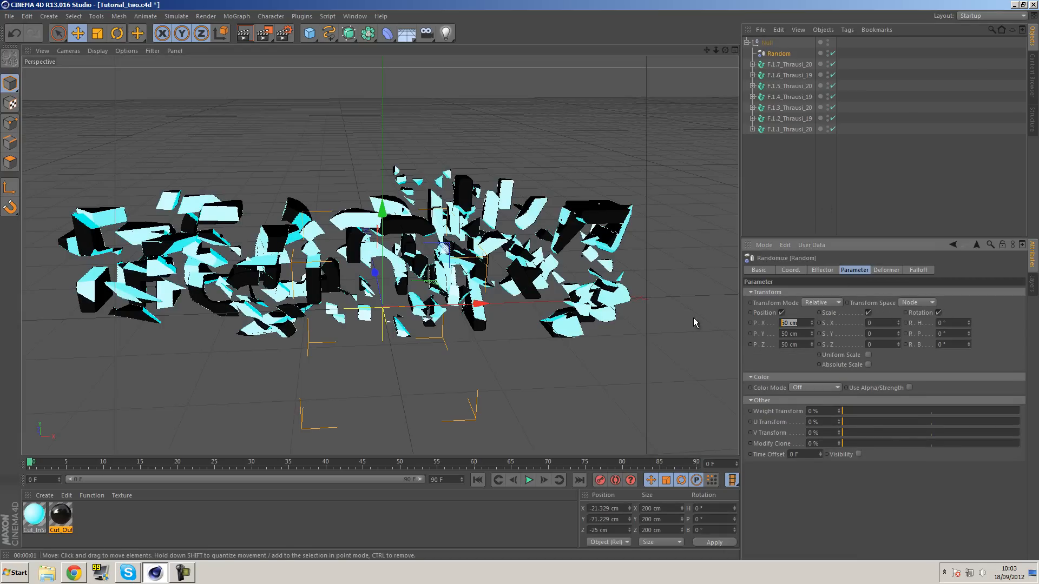
type("0")
type("0")
key("Tab")
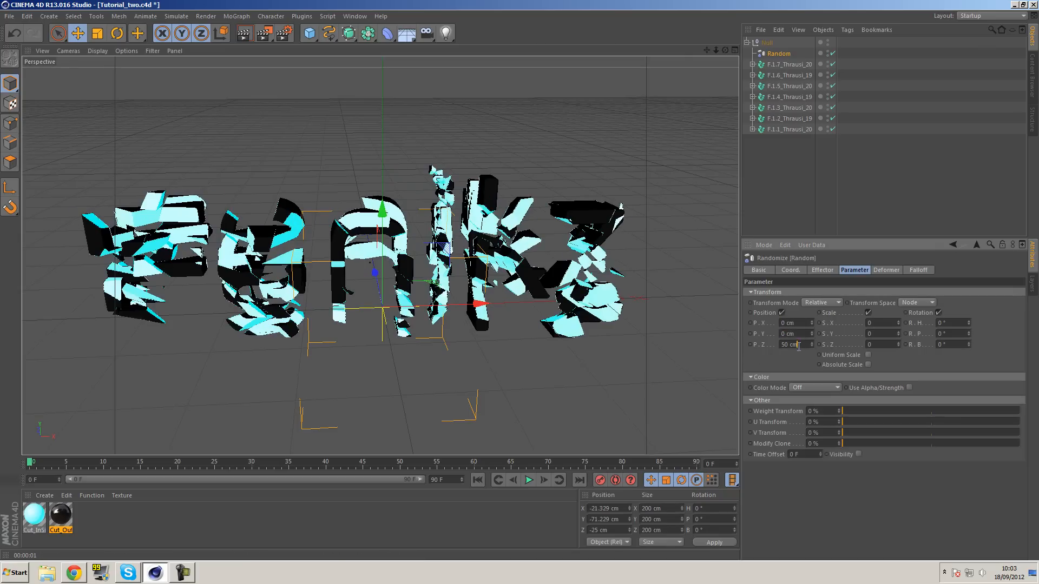
type("0")
key("Return")
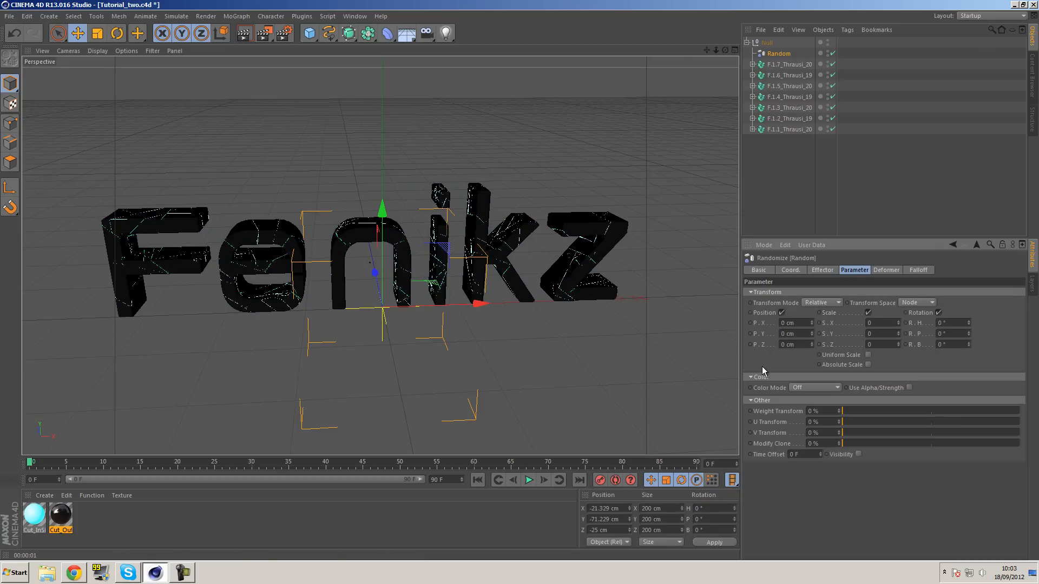
Step: Set the Random effector's position values to P.X 2 cm, P.Y 2 cm and P.Z 4 cm
left_click(813, 322)
left_click(813, 321)
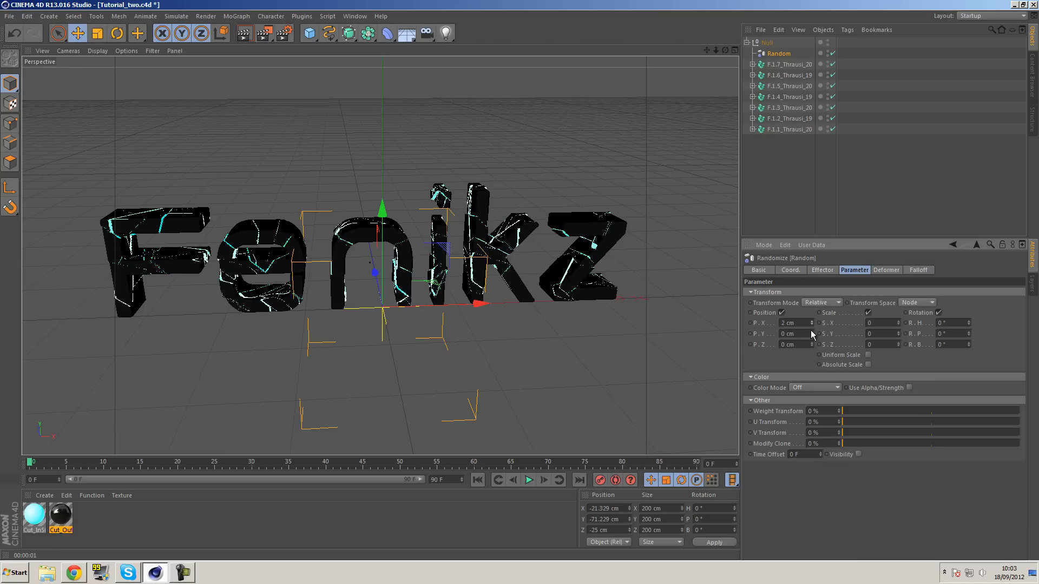
left_click(811, 332)
left_click(812, 332)
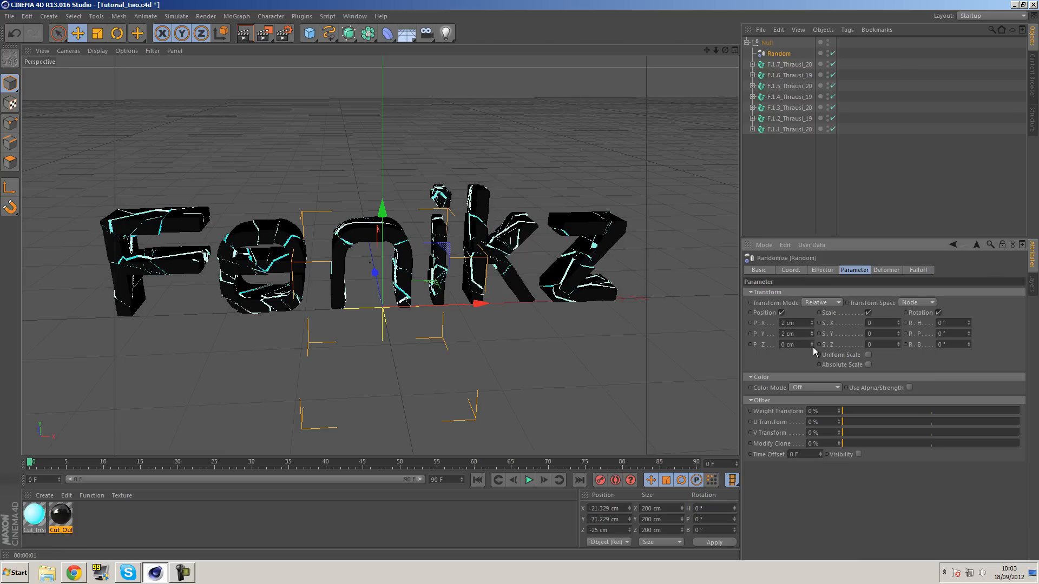
left_click(813, 343)
left_click(813, 343)
mouse_move(813, 343)
left_mouse_down()
mouse_move(833, 222)
mouse_move(820, 374)
mouse_move(811, 362)
mouse_move(813, 346)
mouse_move(837, 364)
mouse_move(813, 345)
left_mouse_up()
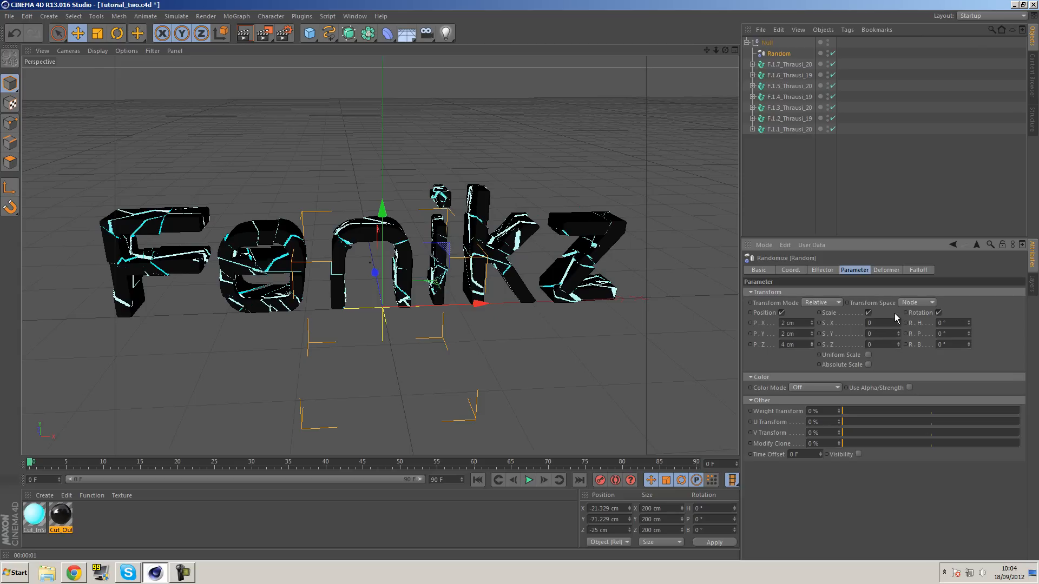
Step: Set the Random effector's S.X to 0.08, S.Y and S.Z to 0.06, R.H to 2°, R.P to 1° and R.B to 3°, and render the view
left_click_drag(900, 322, 900, 344)
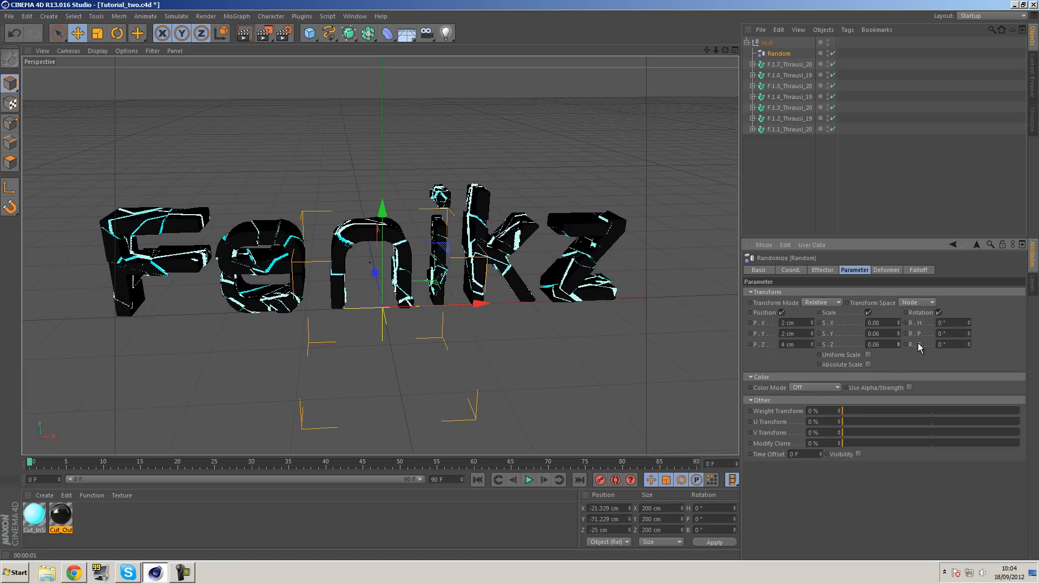
left_click_drag(969, 321, 970, 319)
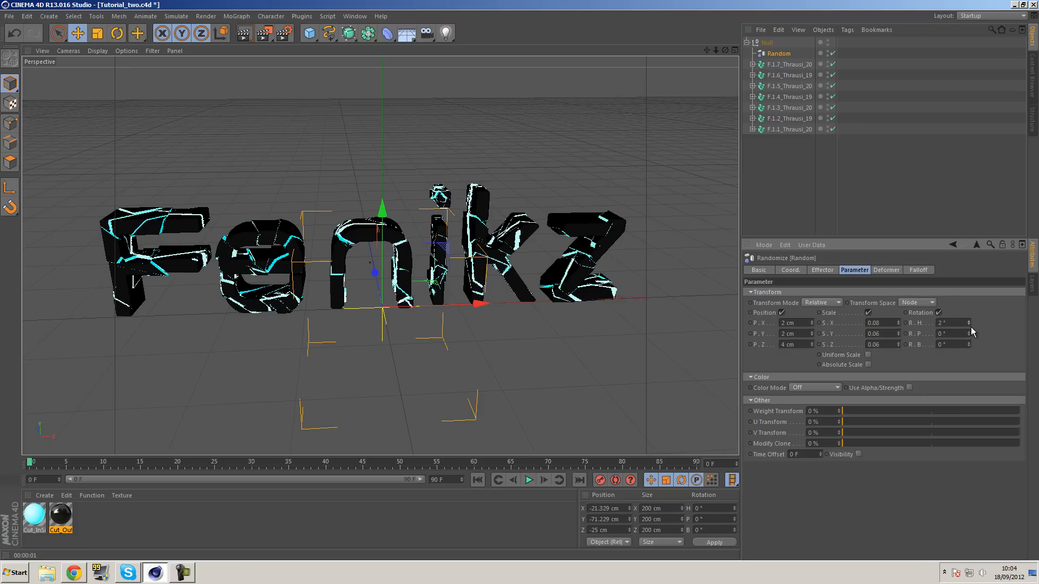
left_click_drag(969, 344, 968, 342)
left_click_drag(346, 242, 351, 213, "alt")
left_click_drag(419, 214, 418, 200, "alt")
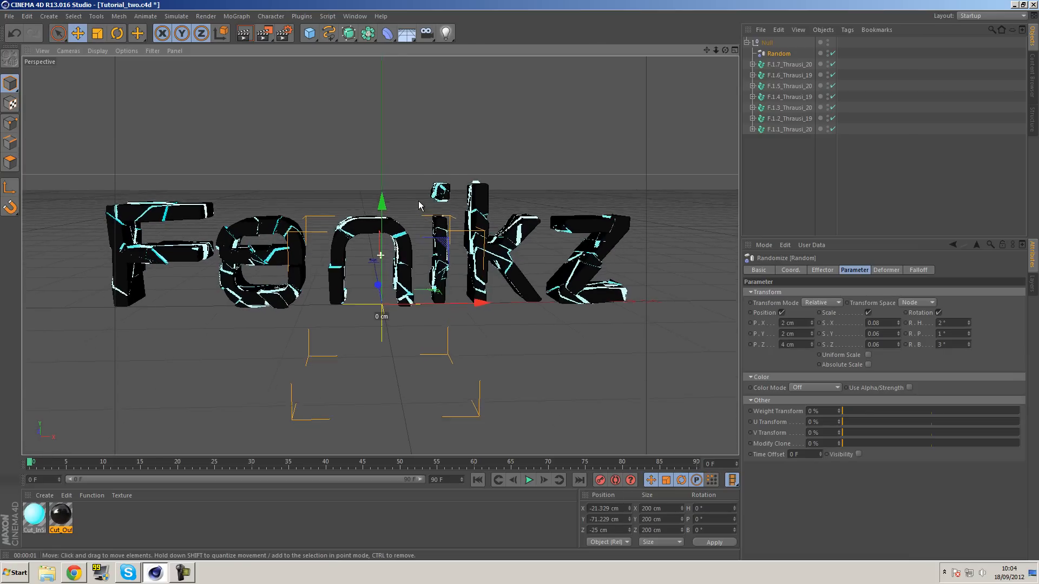
left_click(243, 35)
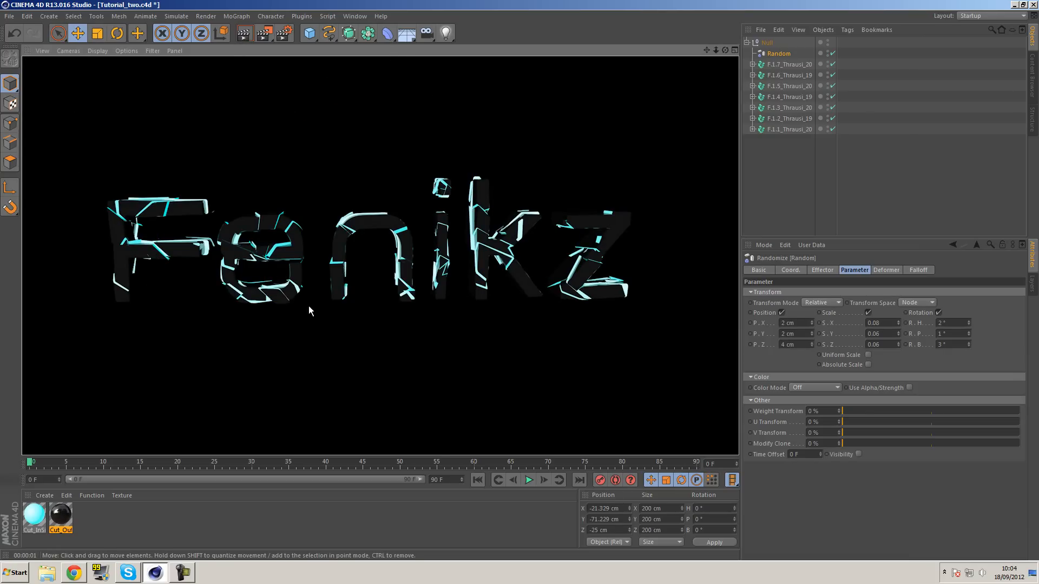
Step: Raise the Random effector's P.Y to 7 cm and set P.Z to 3 cm
left_click(811, 331)
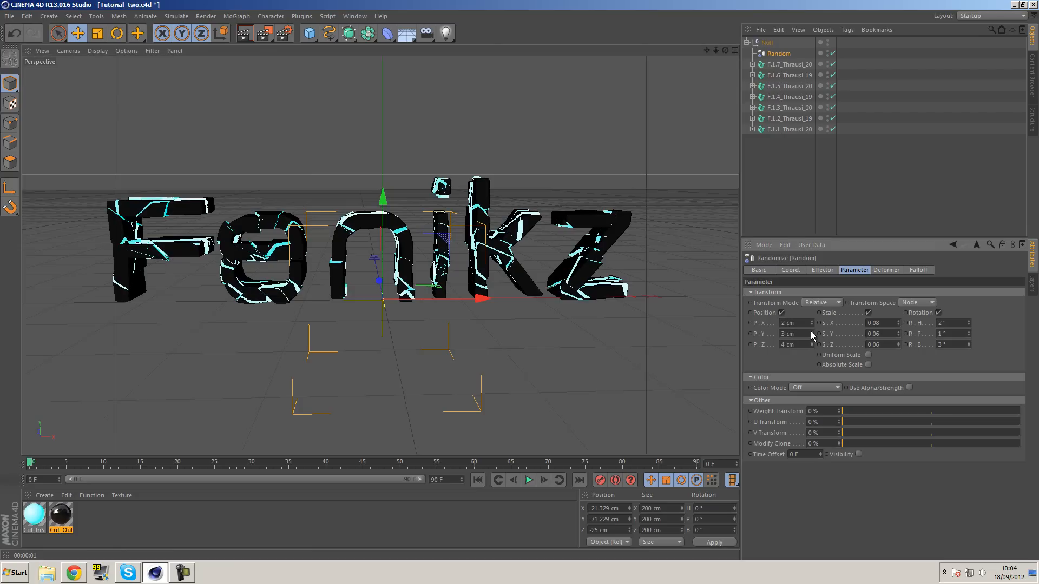
left_click(811, 332)
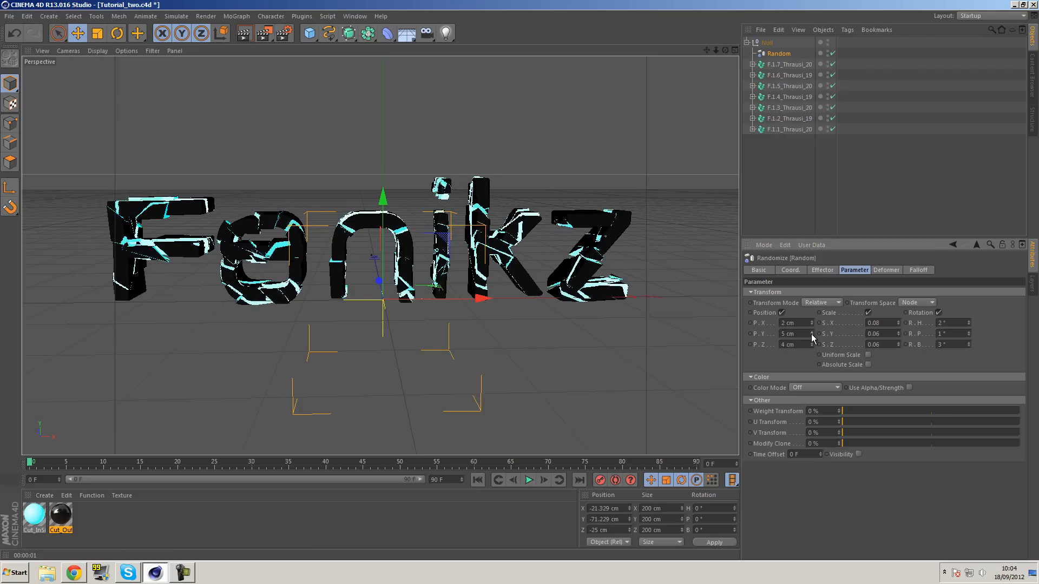
left_click(812, 332)
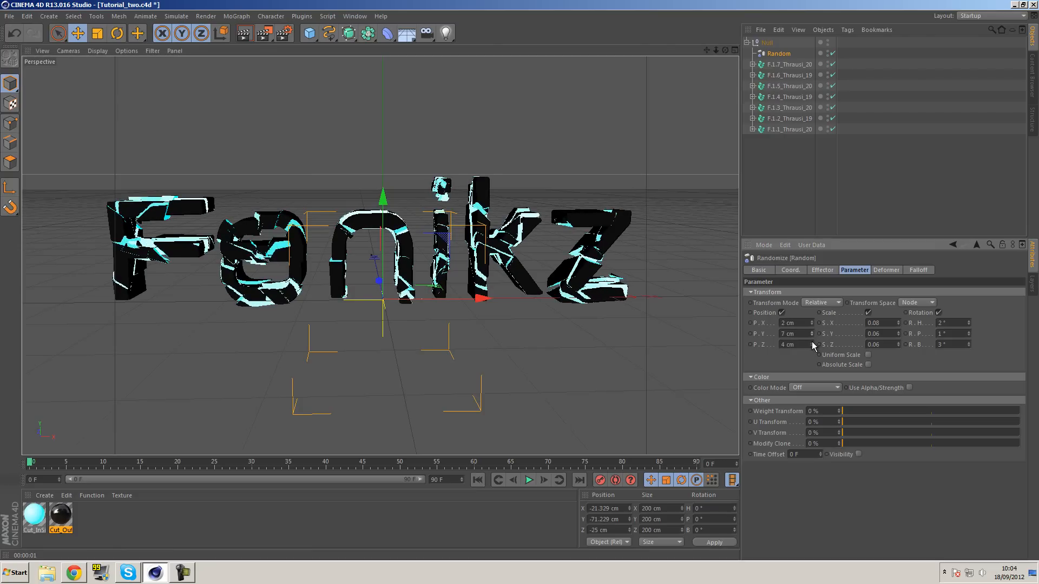
left_click(812, 342)
left_click(812, 342)
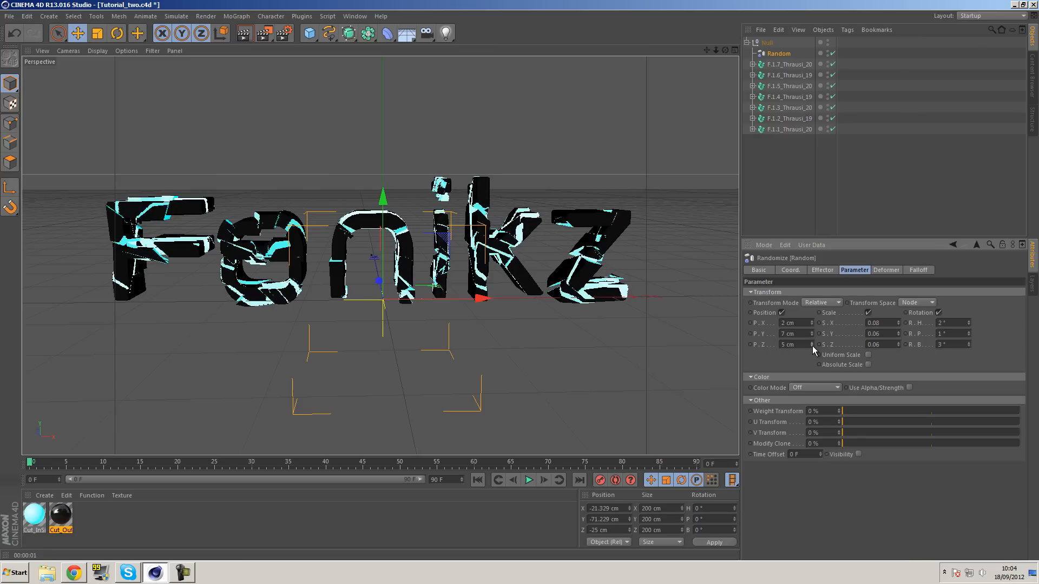
left_click(813, 346)
left_click(813, 345)
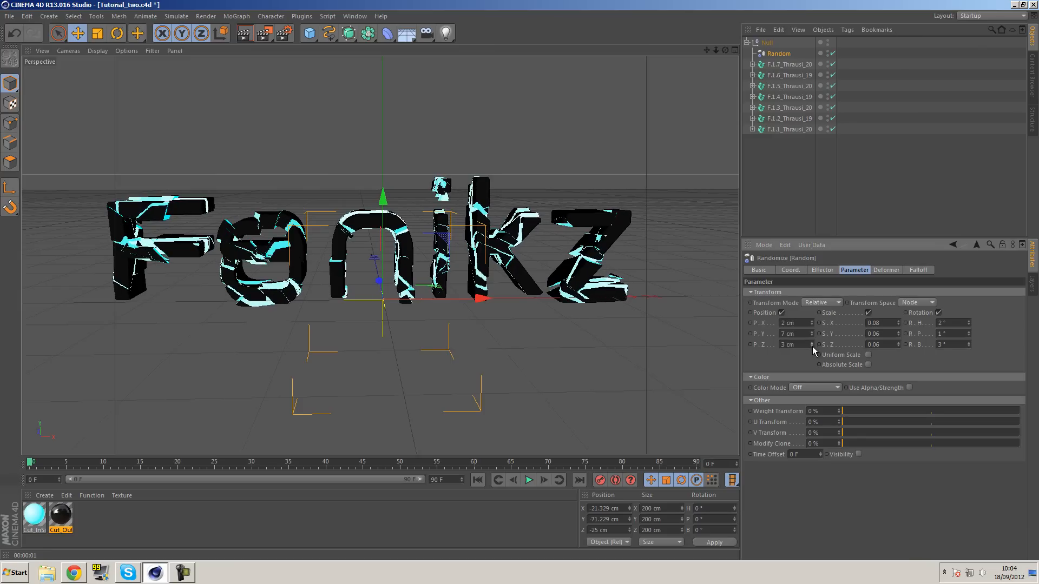
Step: Set the Random effector's R.P to 2° and P.Y to 3 cm, and render the view
left_click(968, 333)
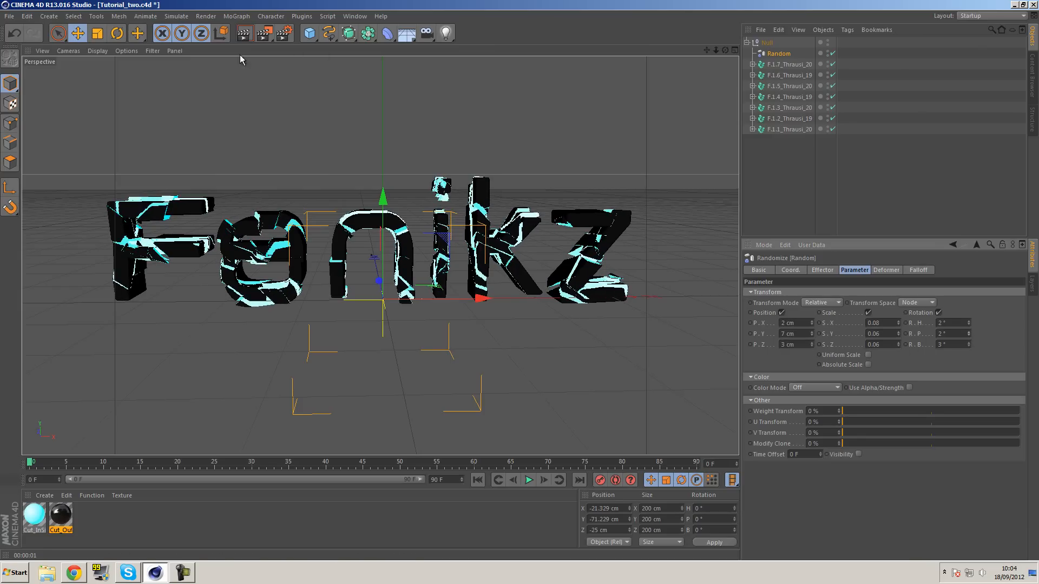
left_click(813, 336)
left_click(813, 336)
left_click(813, 335)
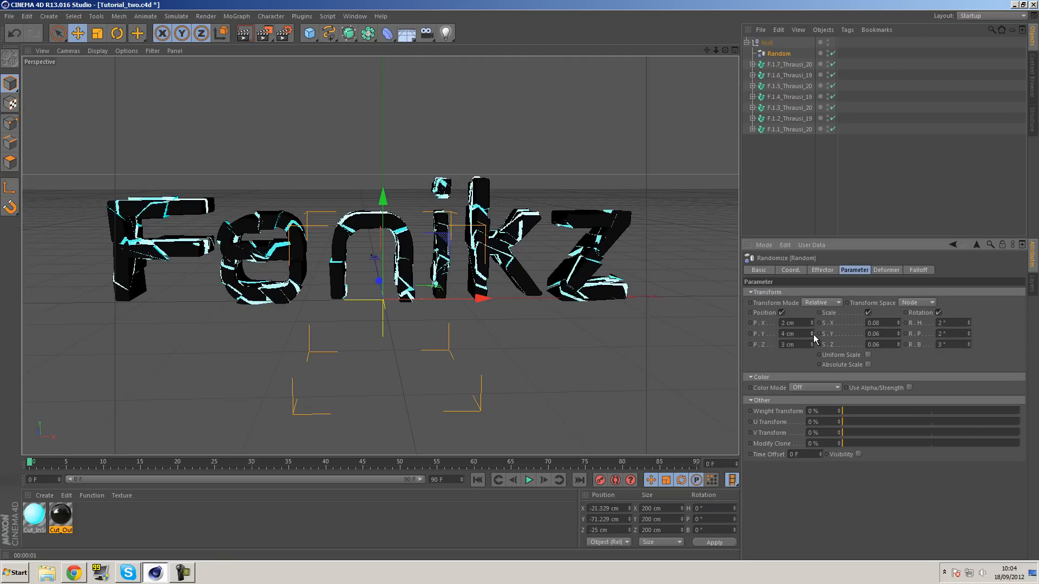
left_click(813, 336)
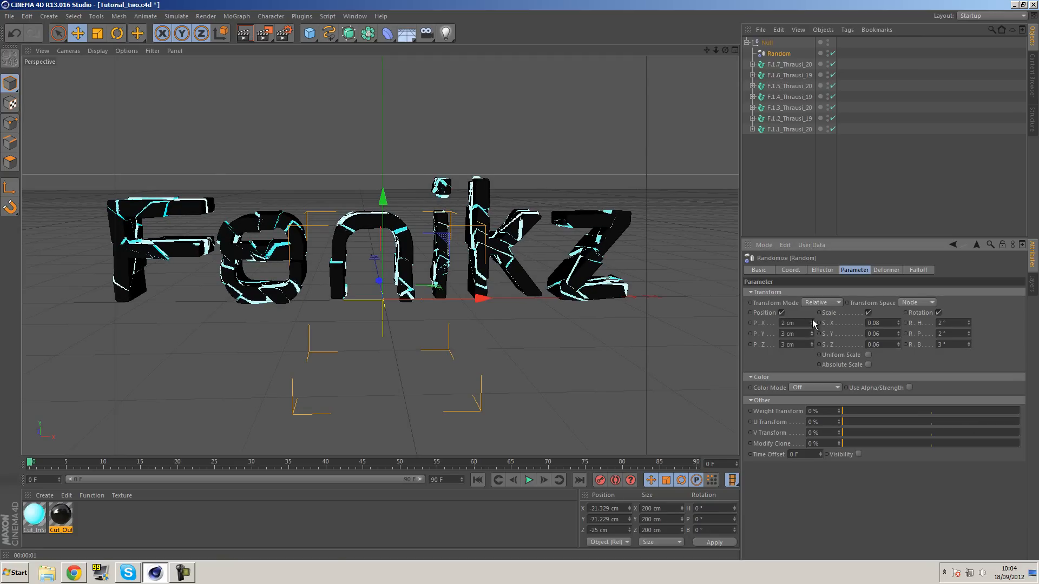
left_click(246, 34)
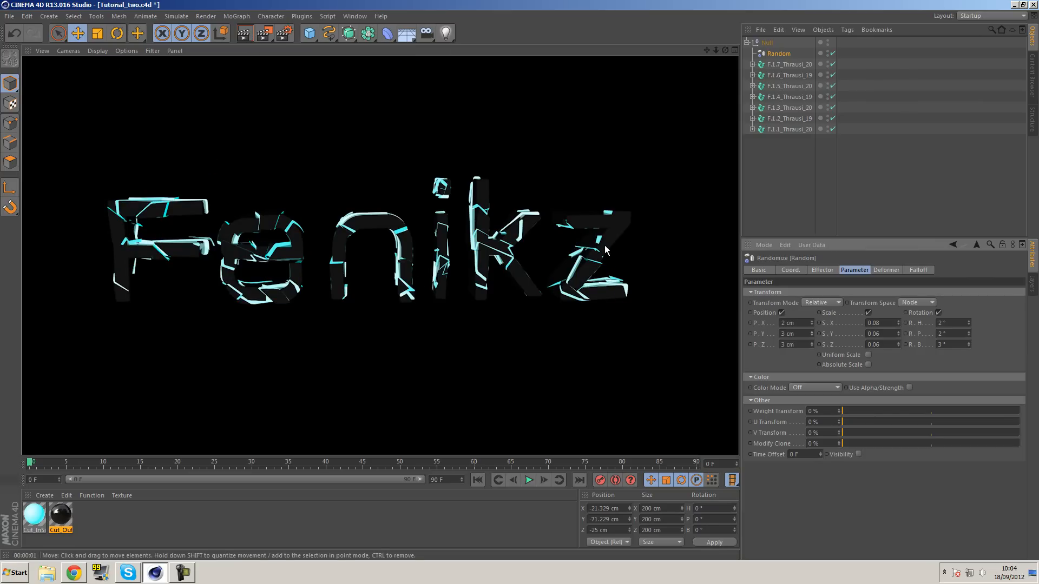
Step: Collapse the Null group and add an omni light with a saturated blue colour, hue 219°
left_click(770, 177)
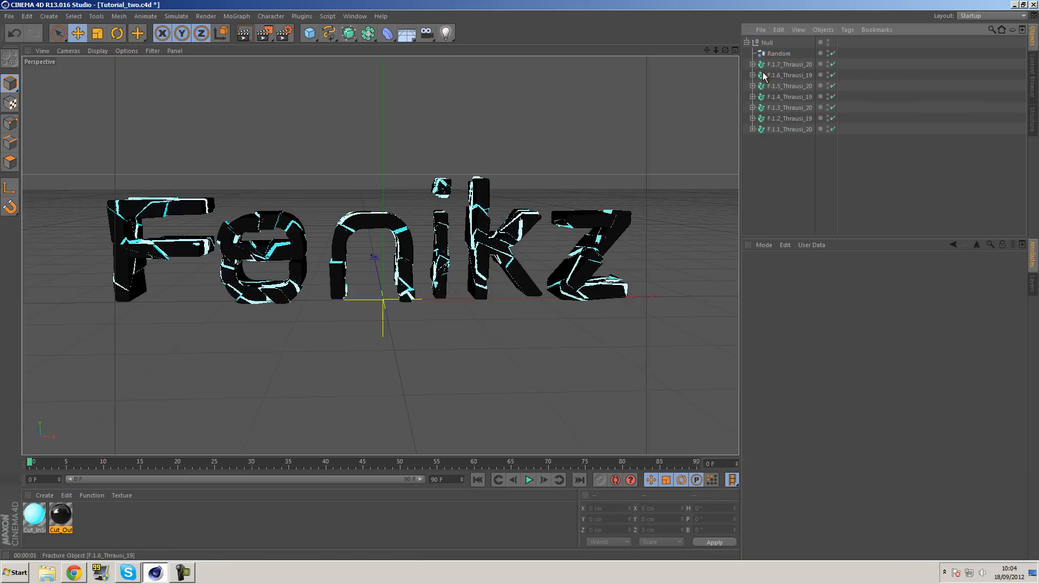
left_click(745, 43)
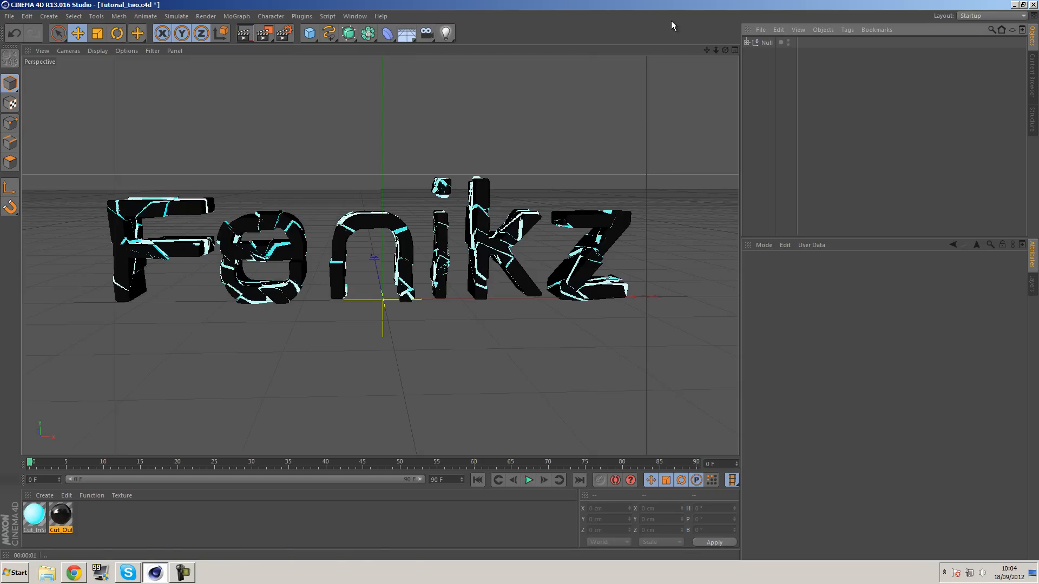
left_click_drag(447, 35, 470, 45)
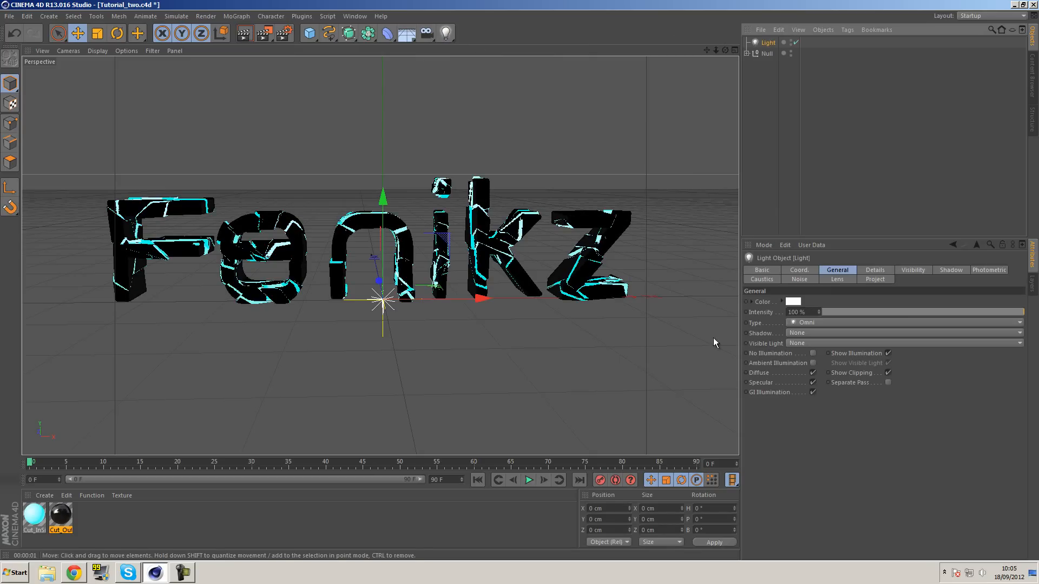
left_click(793, 301)
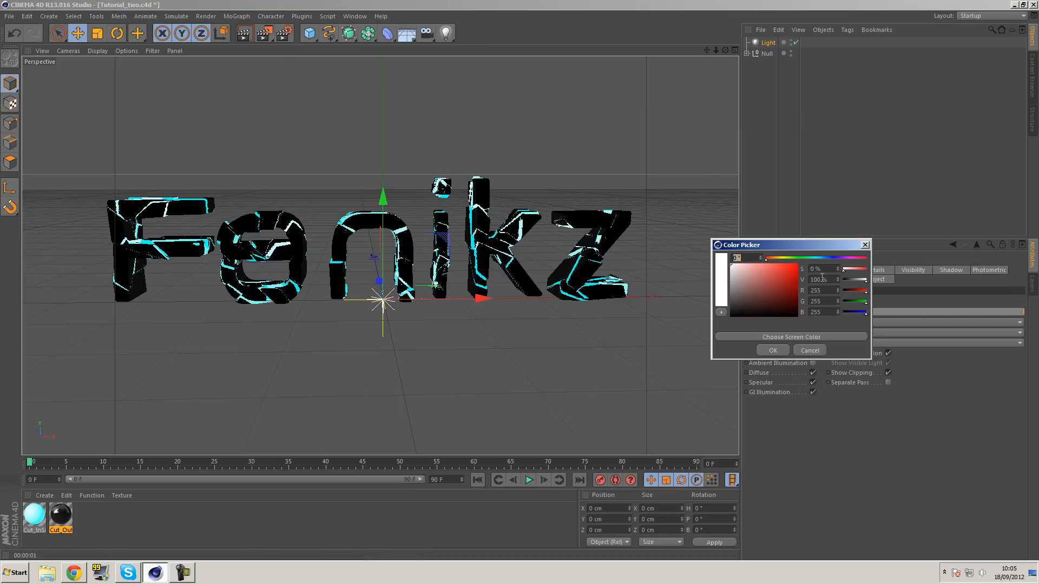
left_click(827, 258)
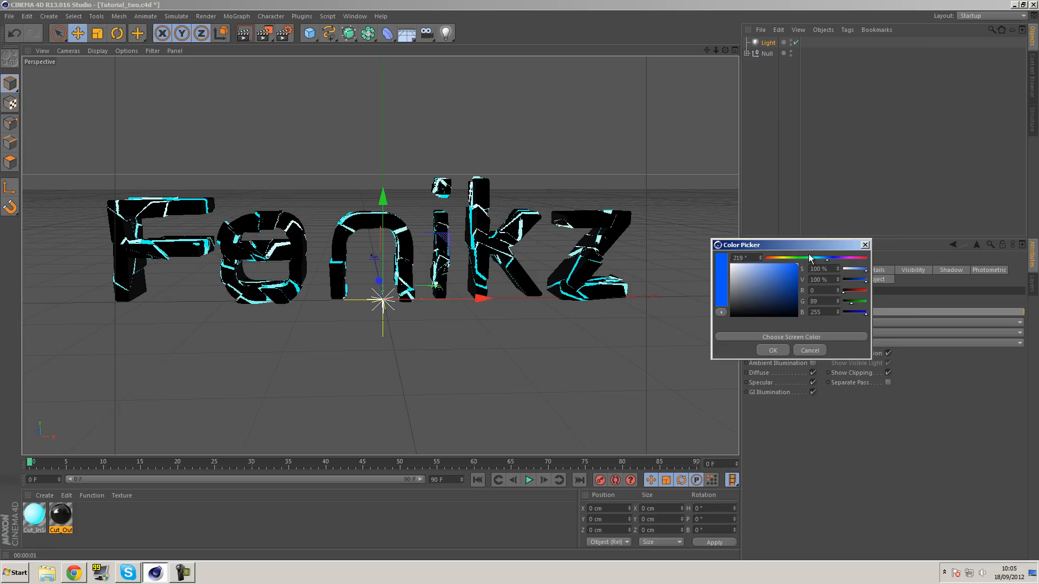
left_click(774, 350)
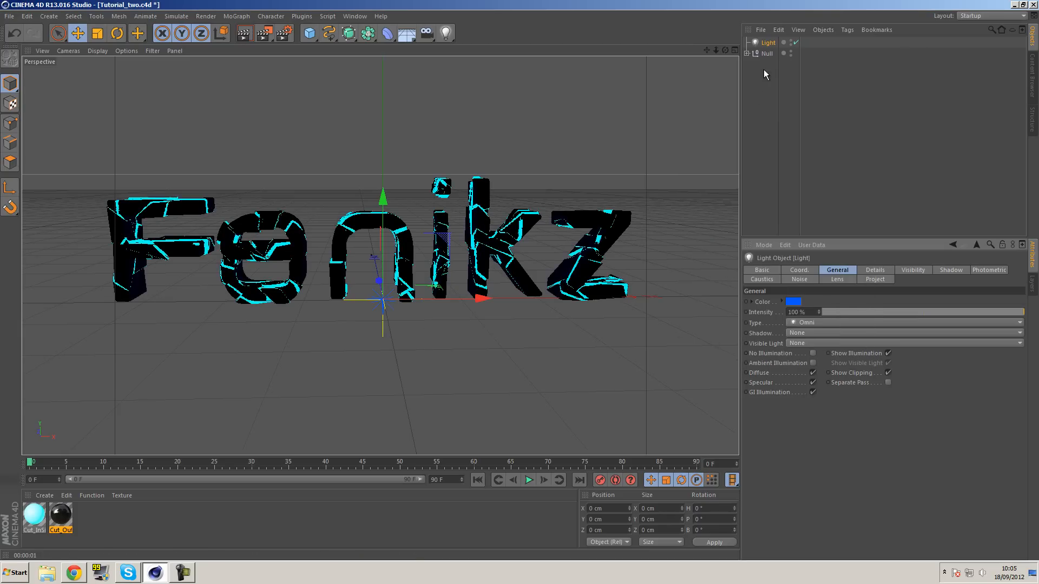
Step: Add a second omni light with a saturated yellow-green colour, hue 73°
left_click(446, 33)
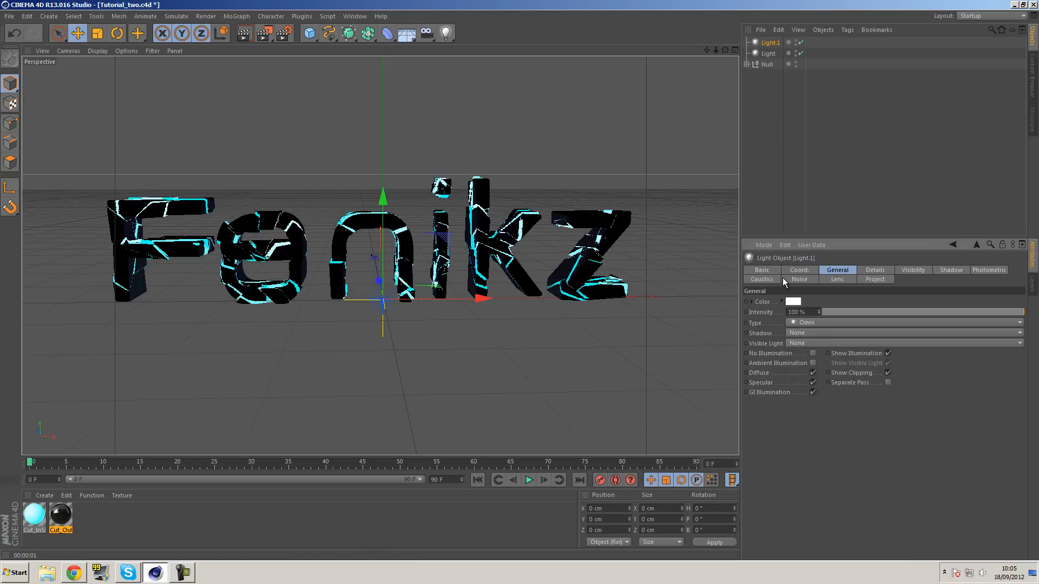
left_click(794, 302)
left_click(792, 256)
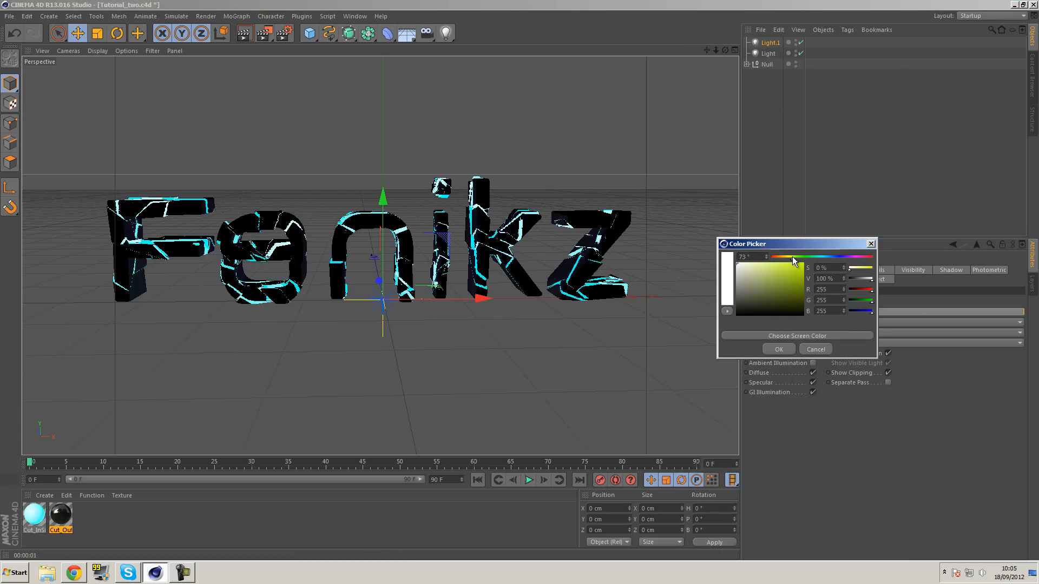
left_click(802, 266)
left_click(779, 349)
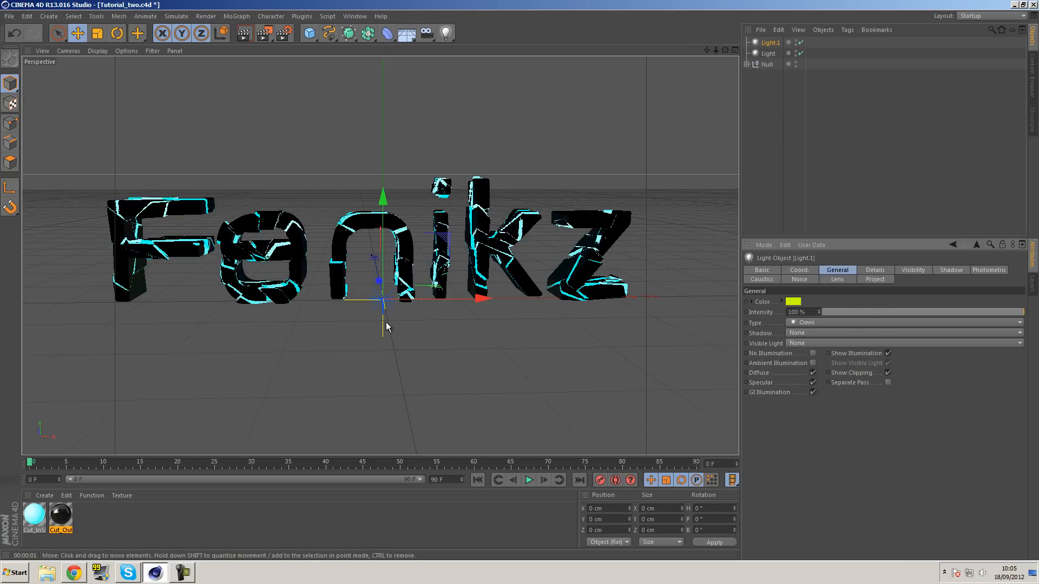
Step: Move the blue light to about Y 158 cm, Z -305 cm, set its intensity to 111% and render the view
left_click_drag(395, 345, 599, 244, "alt")
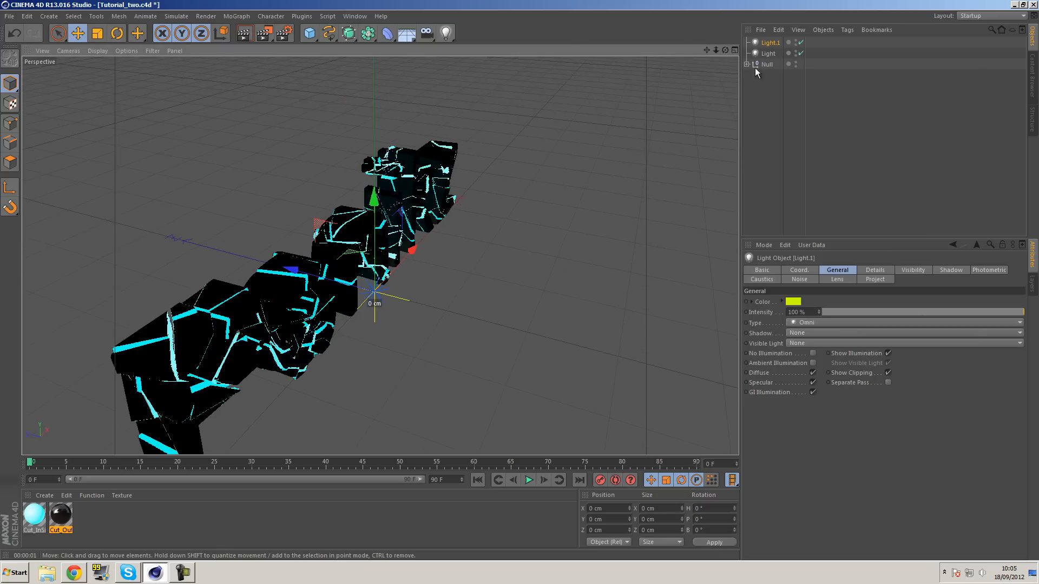
left_click(769, 53)
left_click_drag(337, 285, 585, 328)
left_click_drag(640, 303, 705, 135)
left_click_drag(590, 231, 589, 140, "alt")
left_click_drag(820, 313, 826, 302)
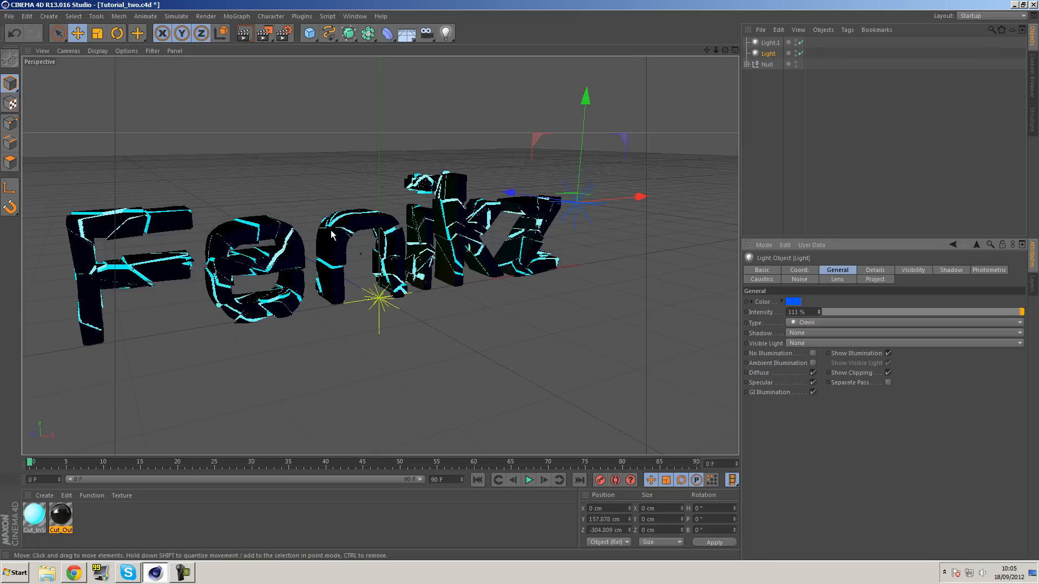
key("ctrl+r")
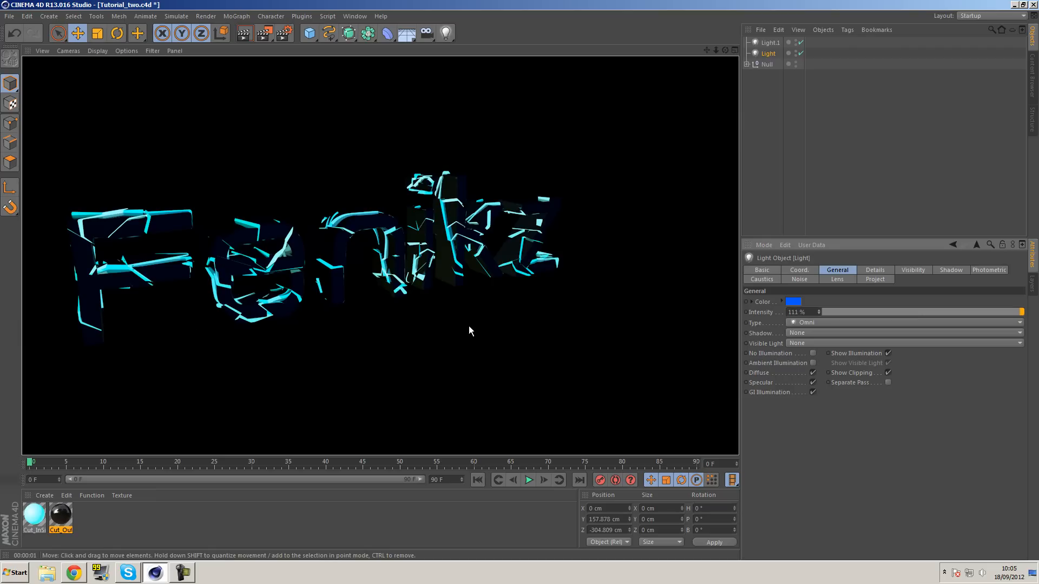
Step: Move the yellow-green light behind the text to about Y 109 cm, Z 234 cm and render the view
left_click_drag(448, 260, 688, 111, "alt")
left_click(770, 42)
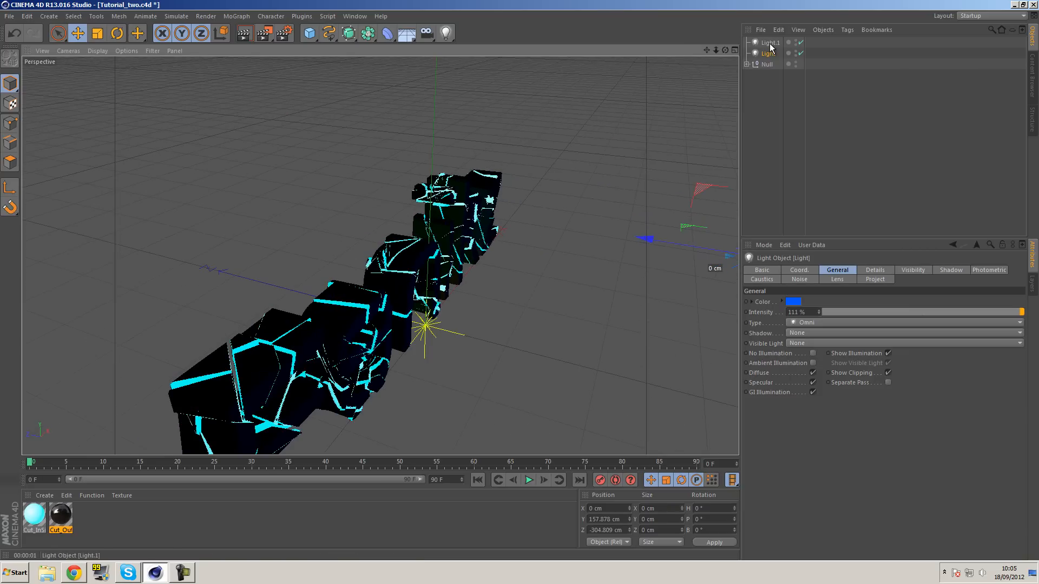
left_click_drag(381, 310, 146, 267)
left_click_drag(187, 201, 196, 152)
left_click_drag(149, 212, 232, 221)
left_click_drag(264, 165, 372, 203)
left_click_drag(315, 222, 334, 204, "alt")
middle_click_drag(333, 203, 350, 204, "alt")
scroll(350, 203, "down", 3)
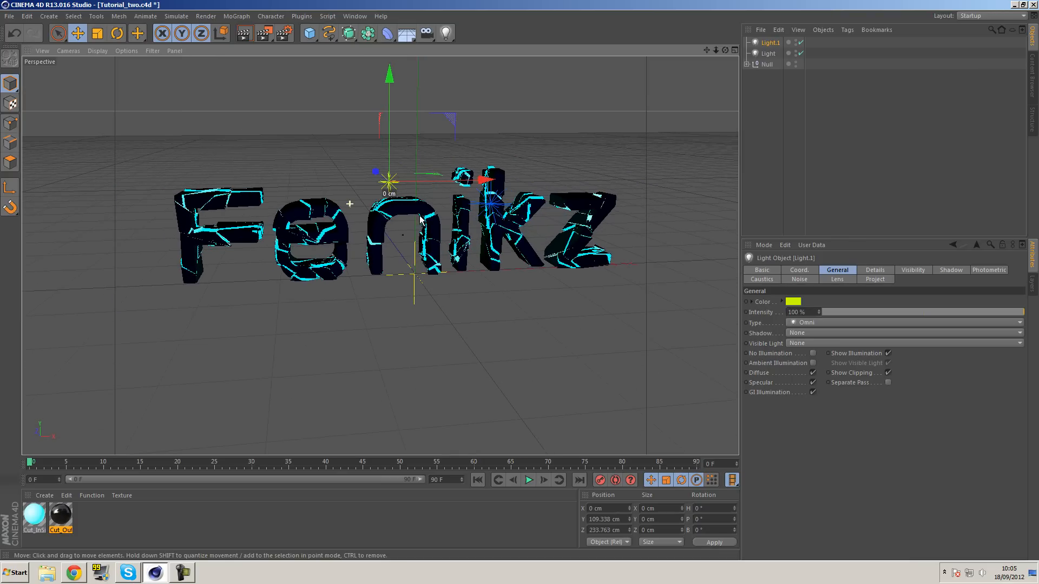
middle_click_drag(486, 218, 474, 233, "alt")
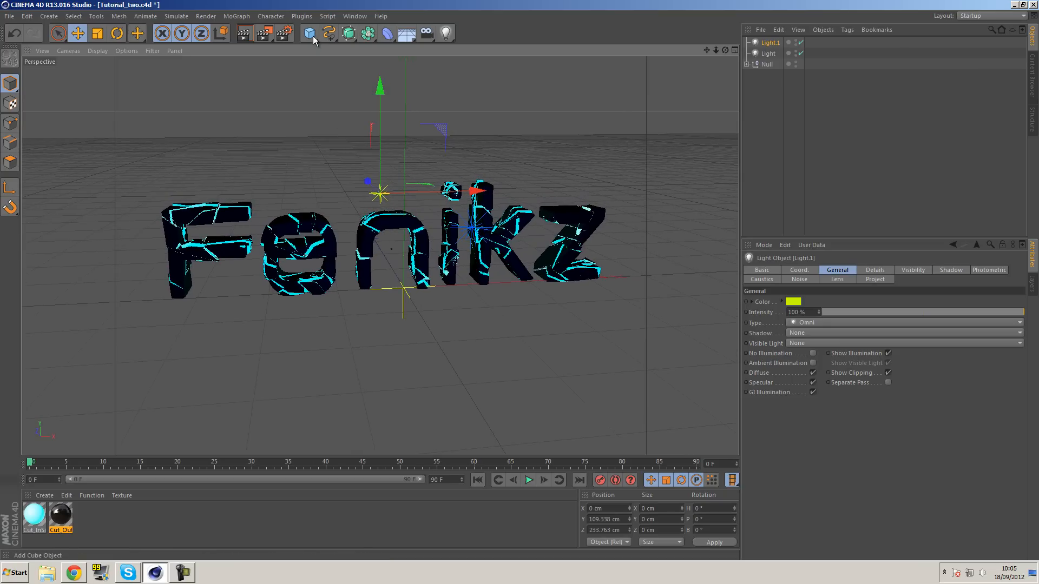
left_click(253, 36)
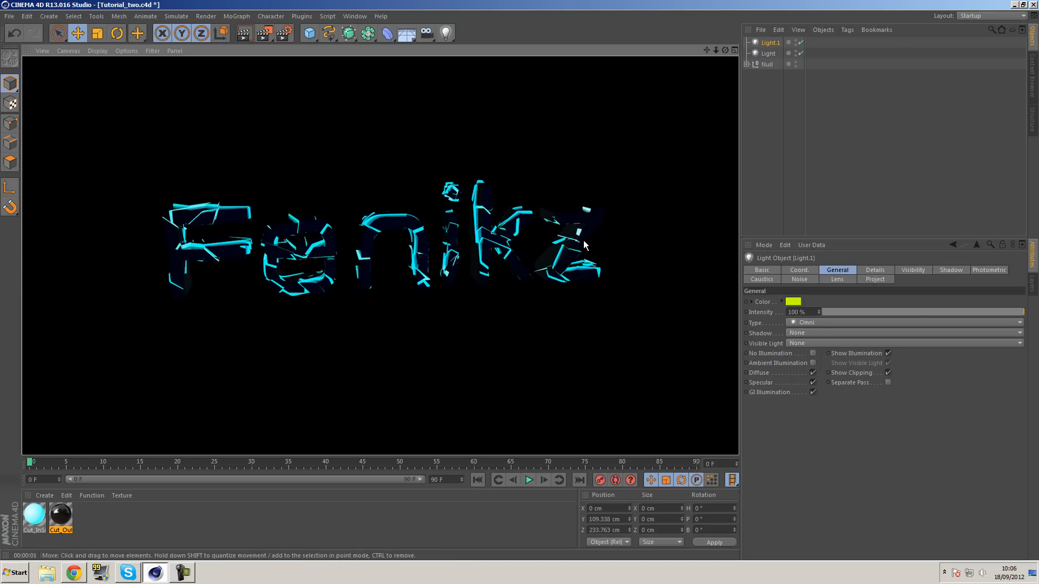
Step: Change the blue front light's colour to a lighter blue with hue 199°
left_click(762, 119)
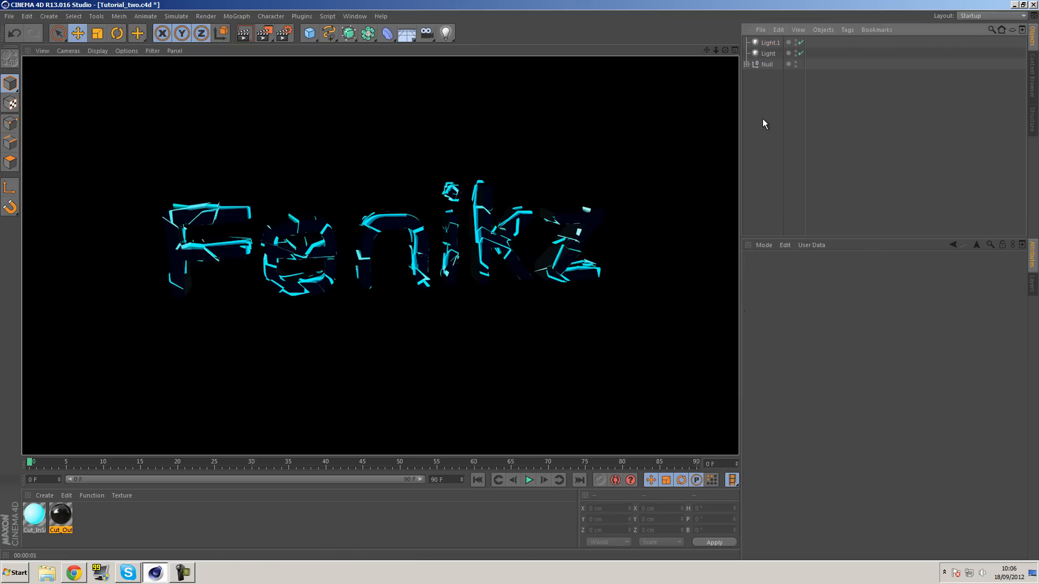
left_click(768, 54)
left_click(798, 305)
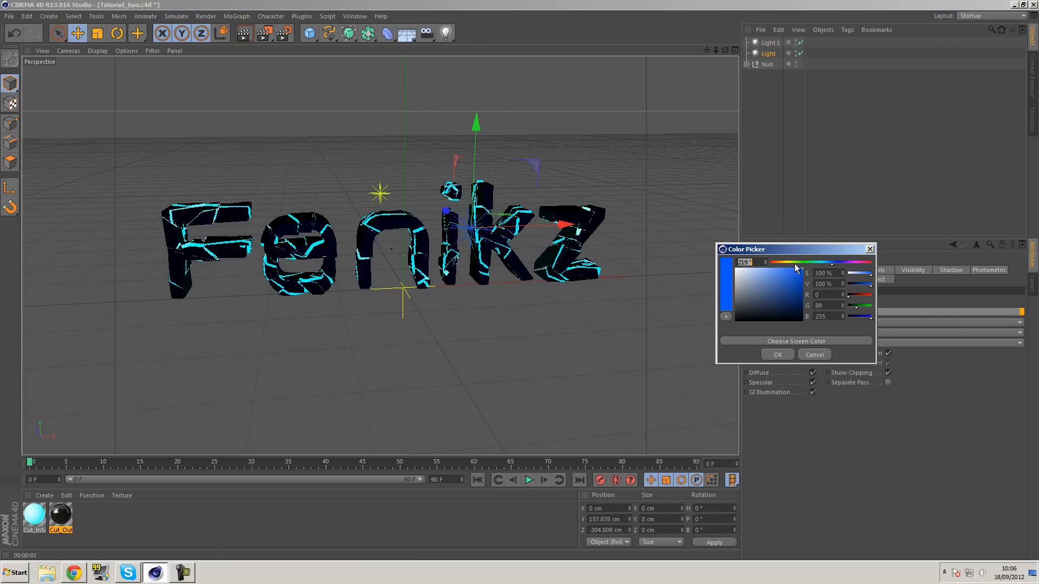
left_click_drag(829, 263, 827, 263)
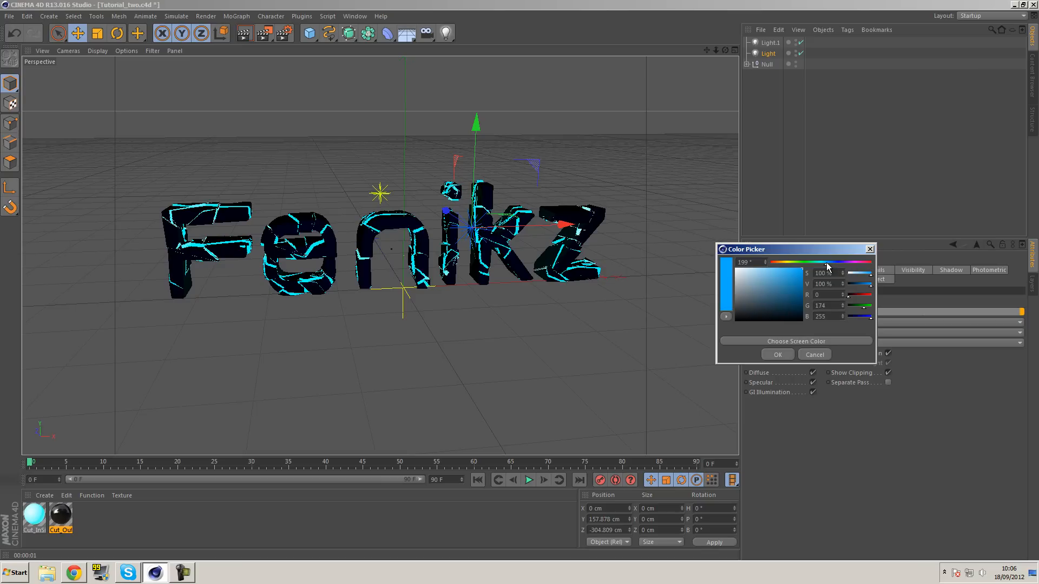
left_click(777, 355)
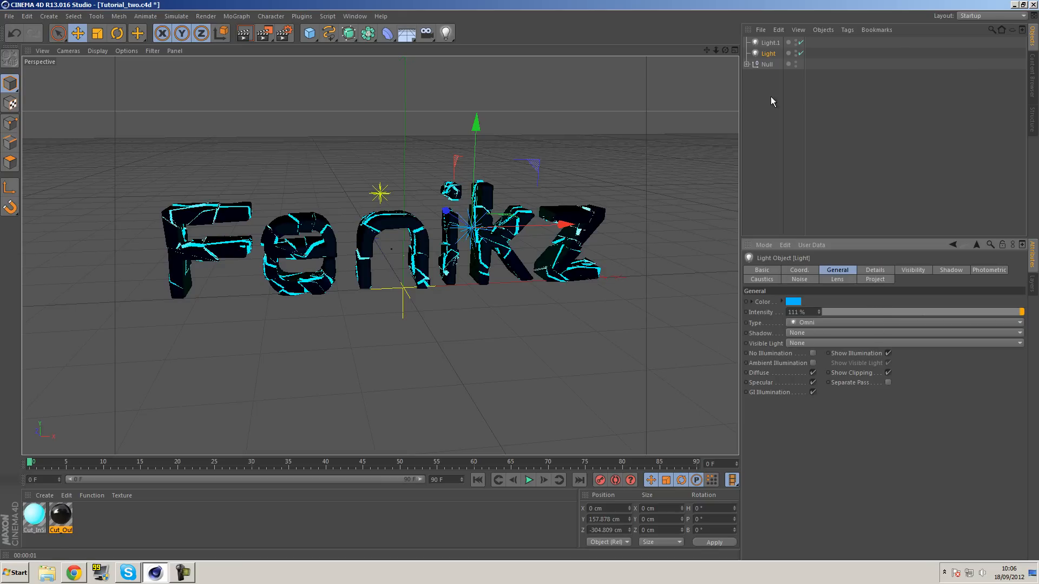
Step: Change the yellow-green light behind the text to a turquoise green with hue 157°
left_click(771, 43)
left_click(793, 301)
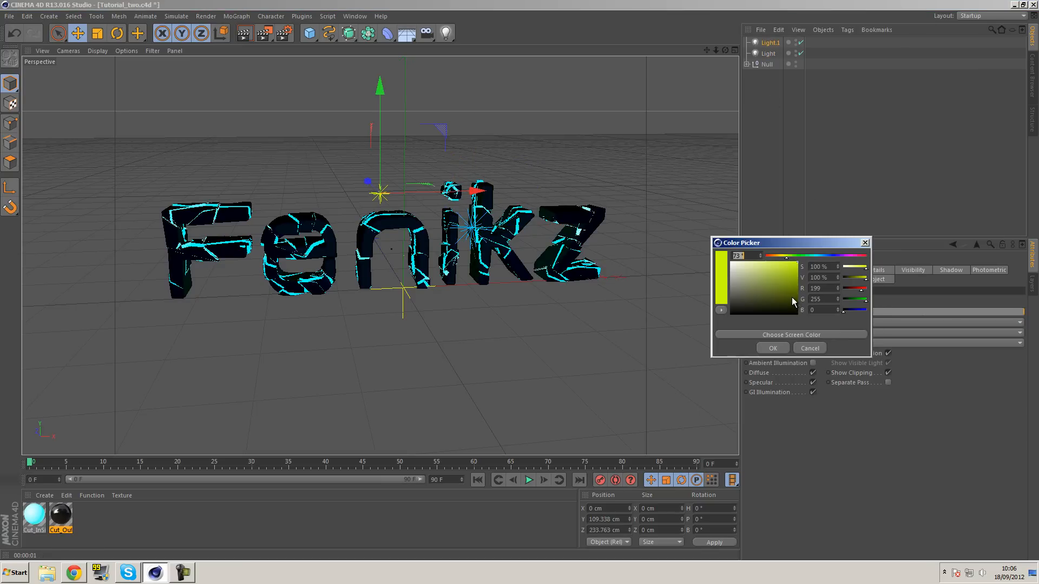
left_click(804, 256)
left_click_drag(809, 256, 810, 257)
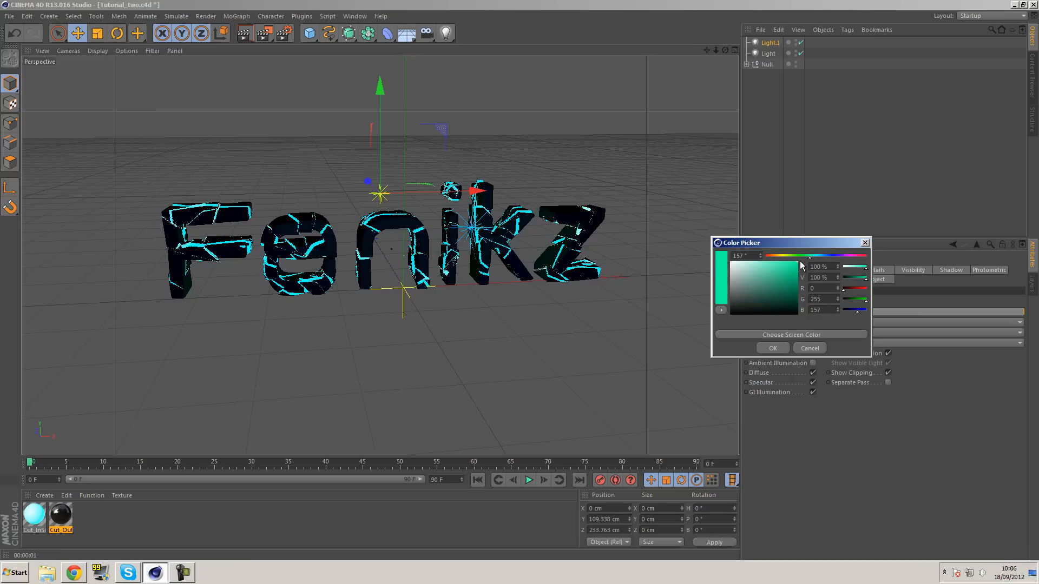
left_click(773, 348)
left_click(515, 321)
left_click_drag(540, 329, 518, 311, "alt")
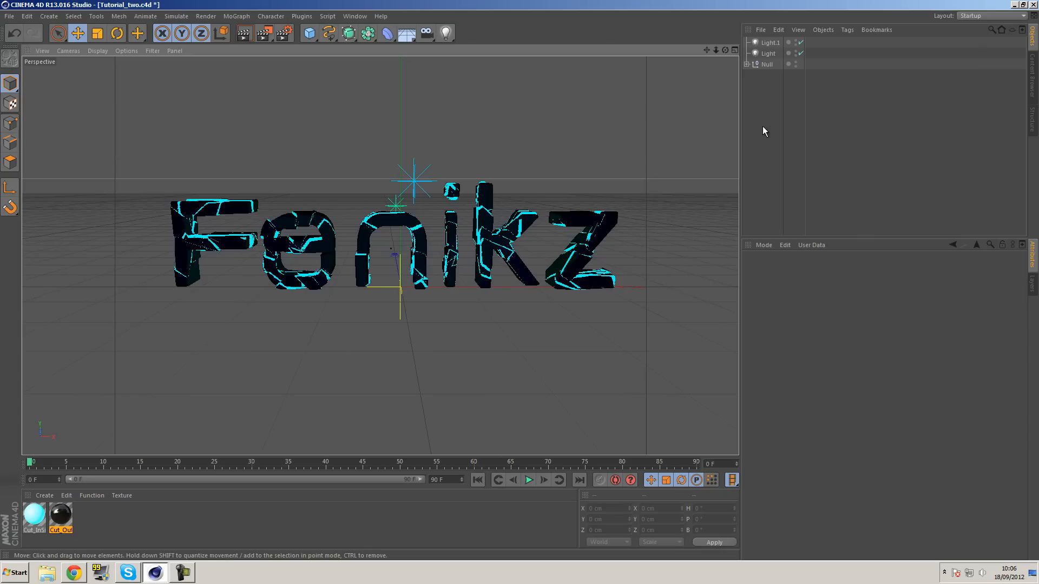
Step: Add a Sky object and create a new material with Color and Specular disabled and Luminance enabled
left_click(405, 34)
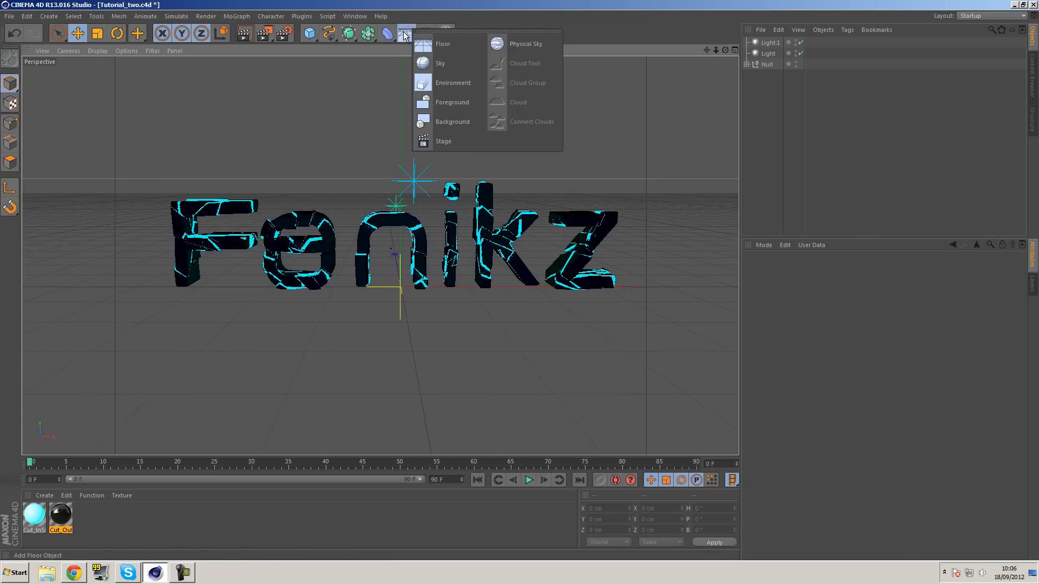
left_click(439, 64)
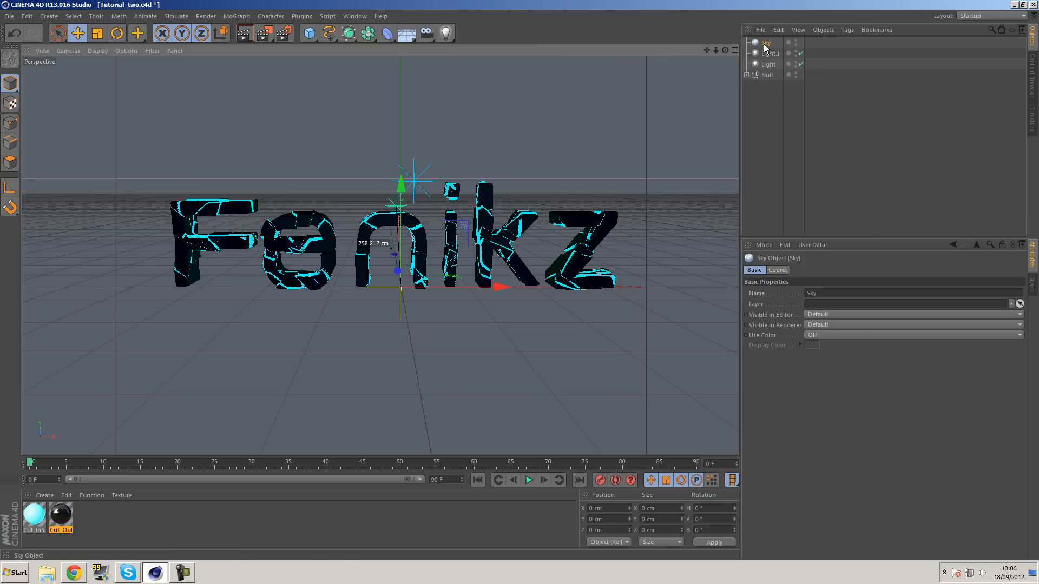
double_click(129, 519)
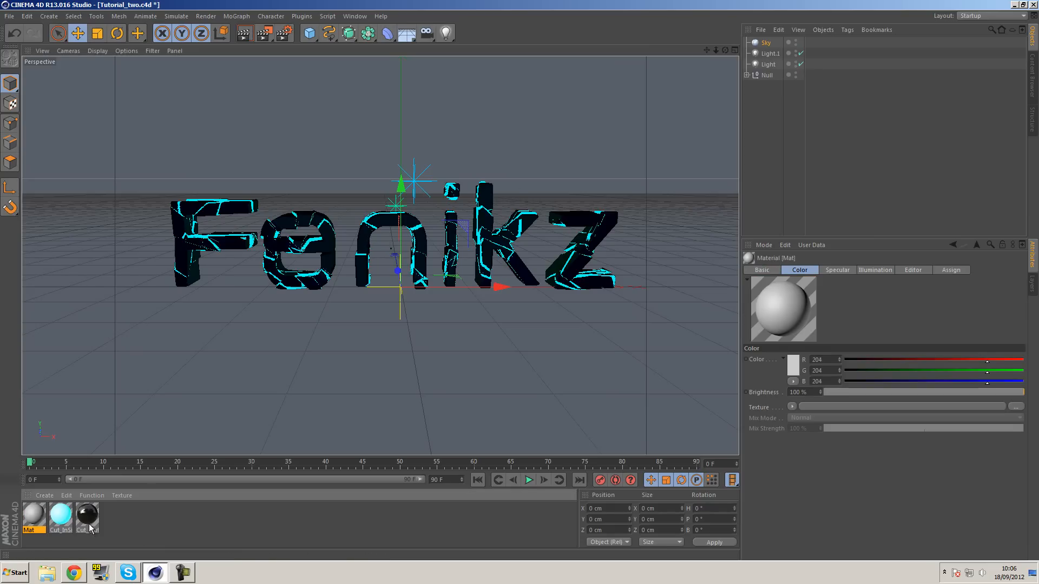
double_click(42, 521)
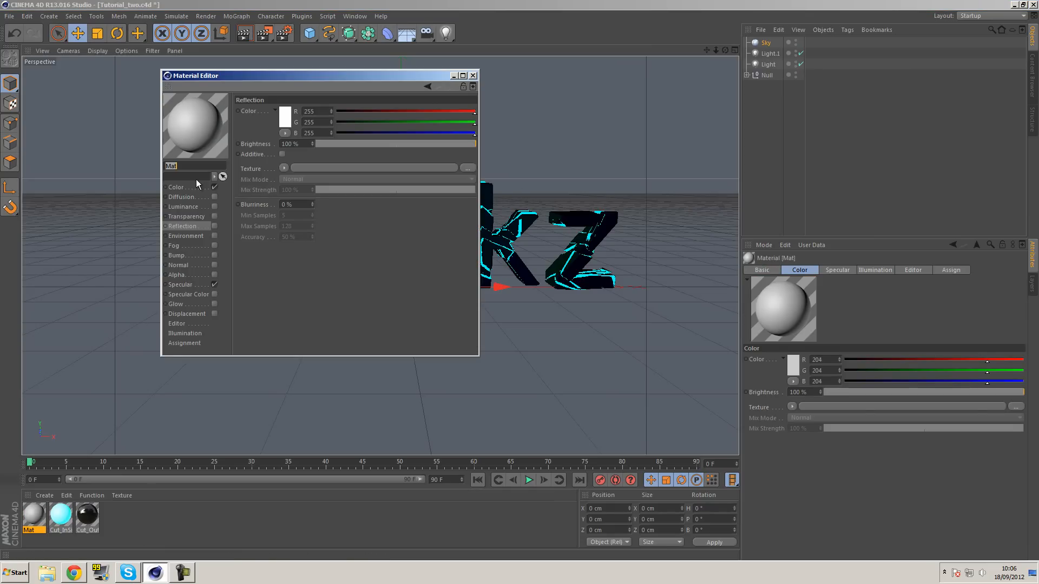
left_click(184, 207)
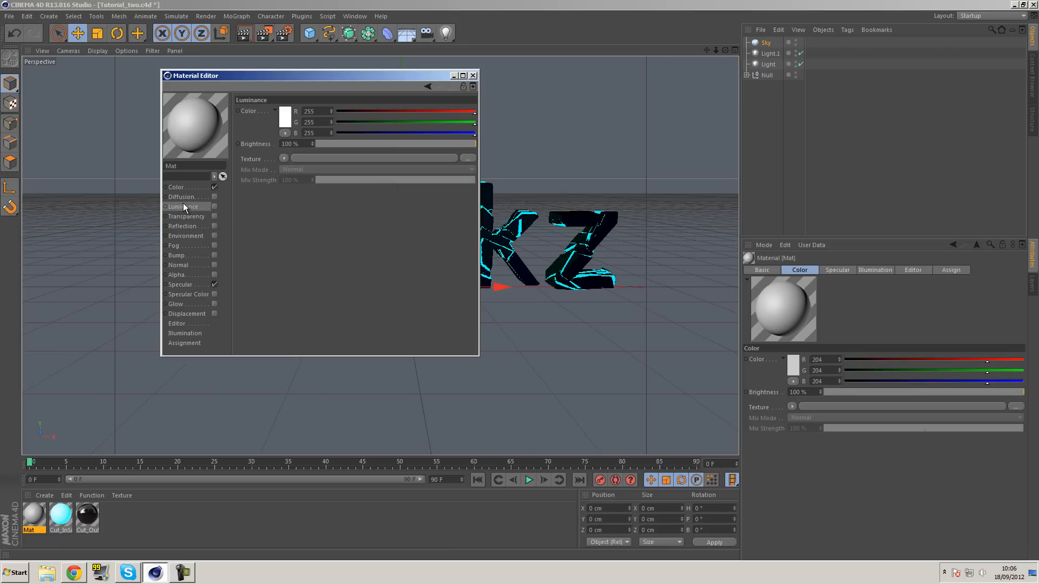
left_click(214, 187)
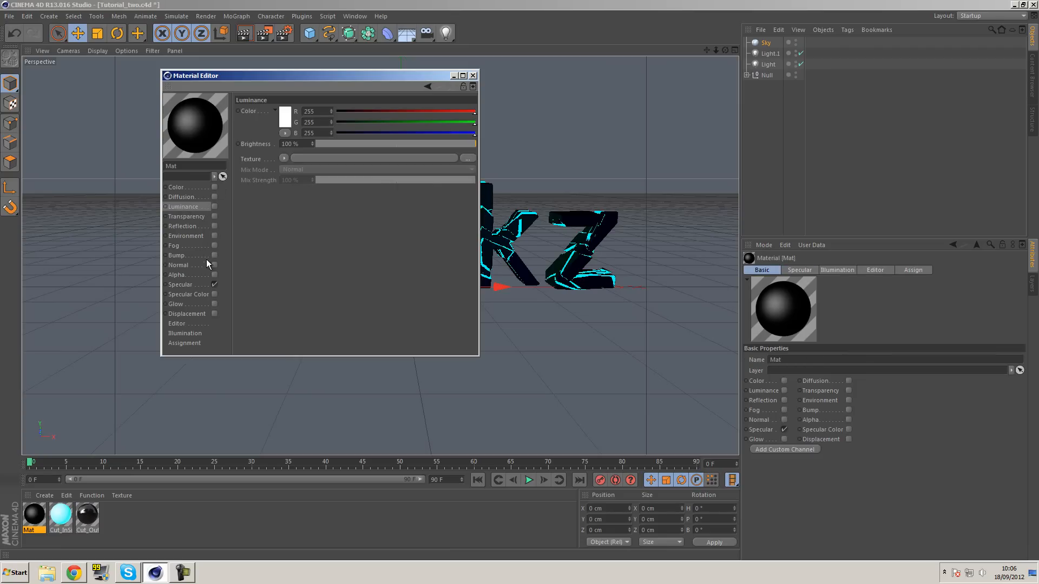
left_click(214, 284)
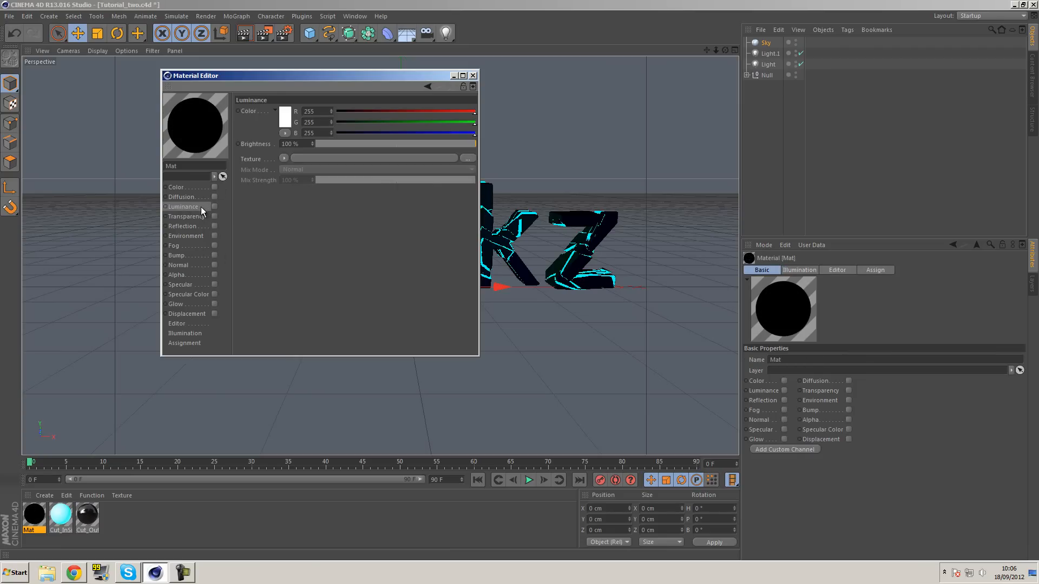
left_click(214, 206)
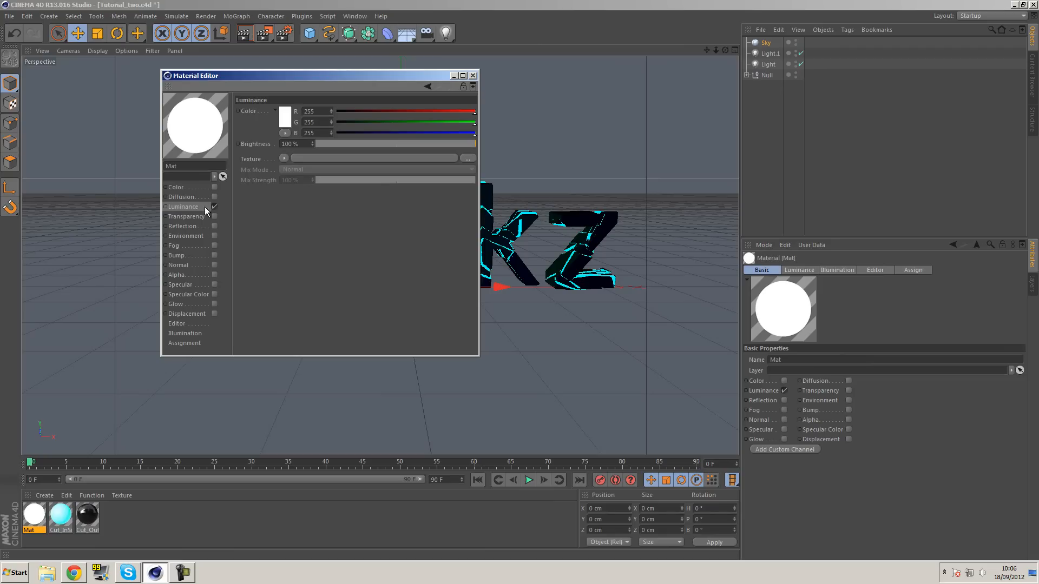
Step: Load Fh_HDRI-Pack1-19 as the new material's luminance texture without copying it to the project location, and render the view
left_click(284, 159)
left_click(348, 186)
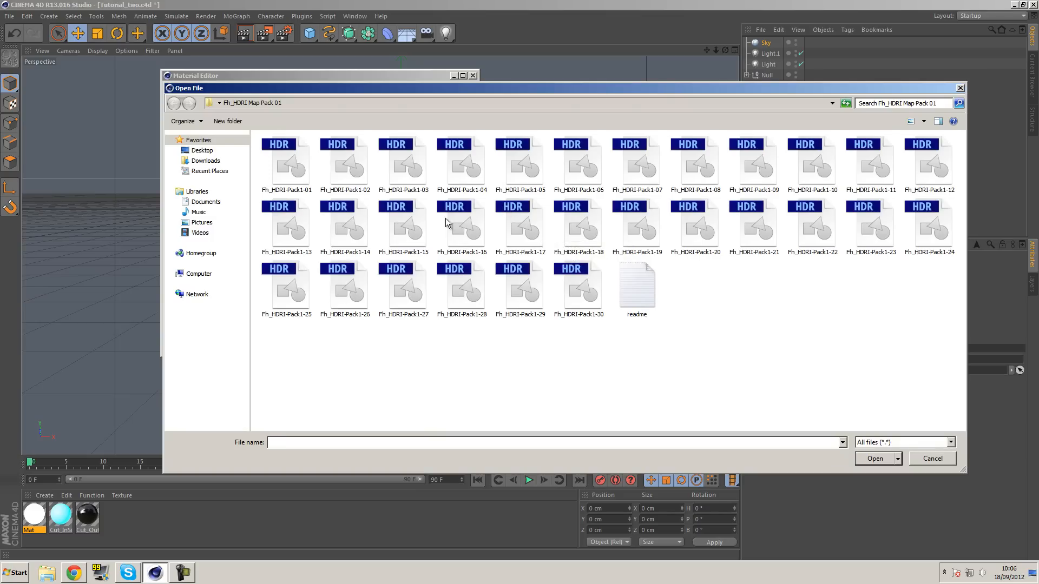
left_click(658, 234)
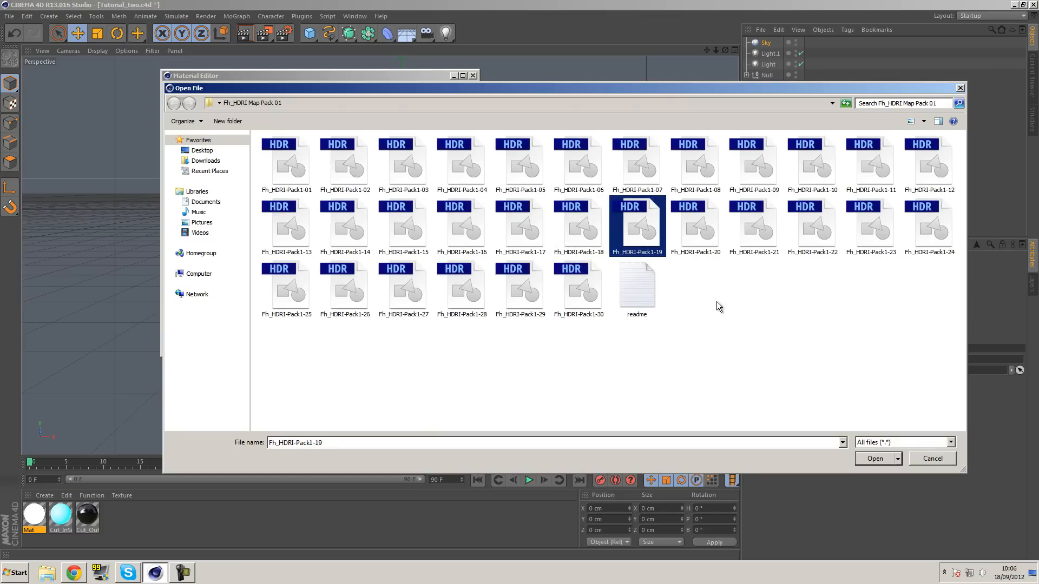
left_click(884, 458)
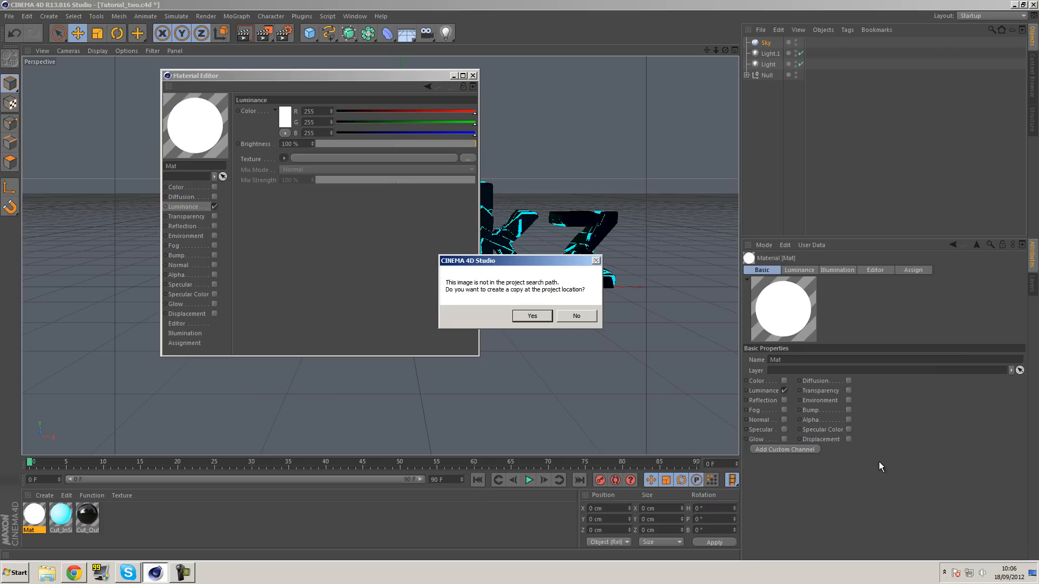
left_click(576, 316)
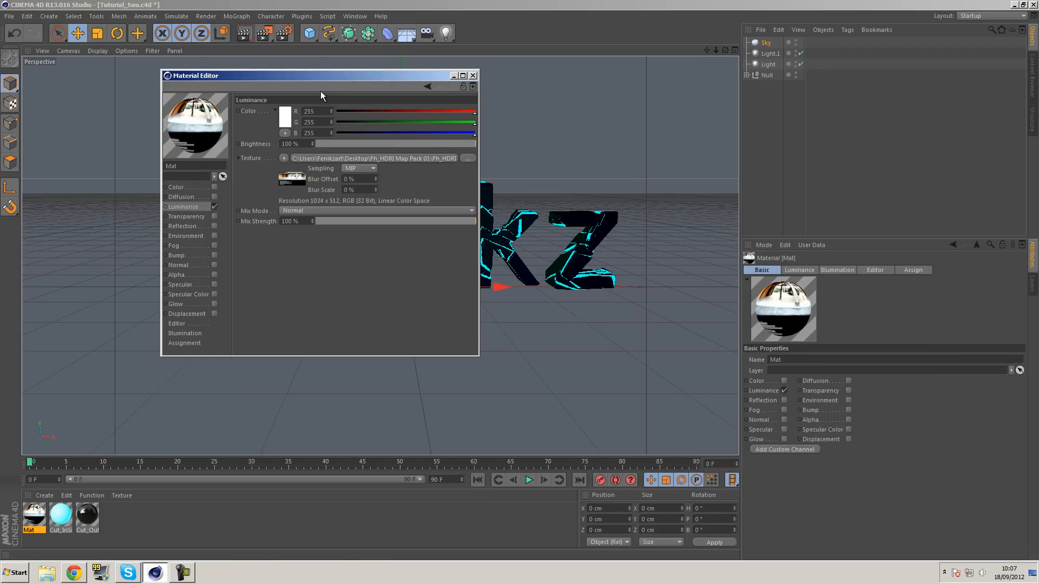
left_click_drag(318, 77, 699, 165)
left_click(248, 35)
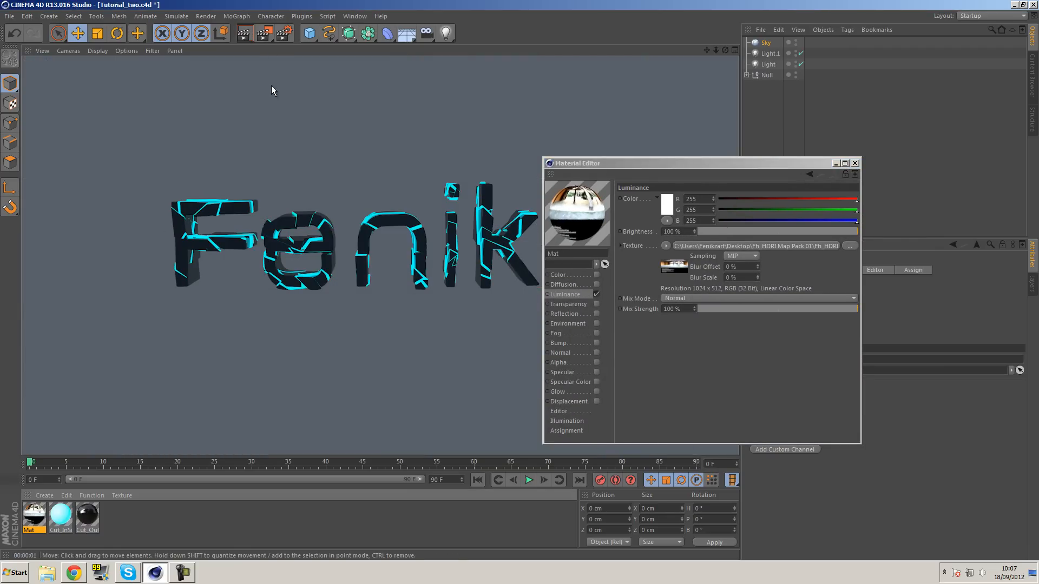
left_click_drag(741, 163, 524, 151)
left_click(639, 151)
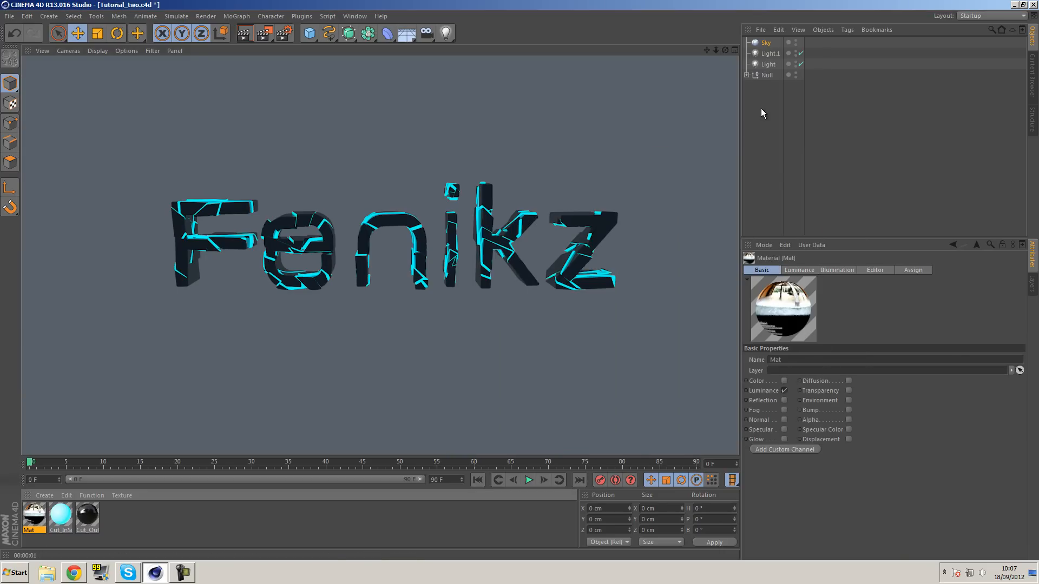
Step: Add a Compositing tag to the Sky with Seen by Camera disabled and render the view
left_click(766, 43)
right_click(766, 44)
mouse_move(827, 51)
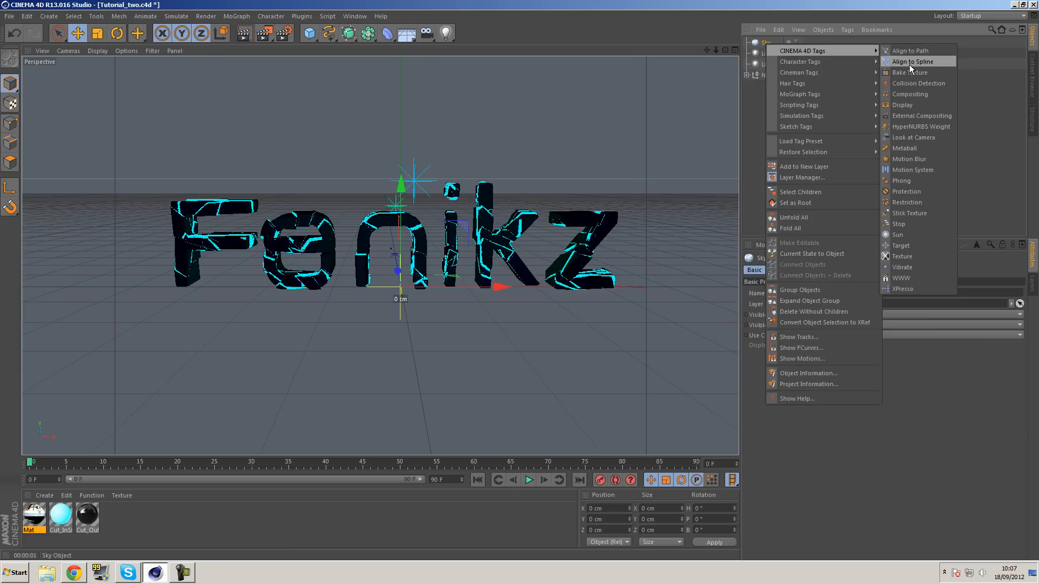
left_click(917, 96)
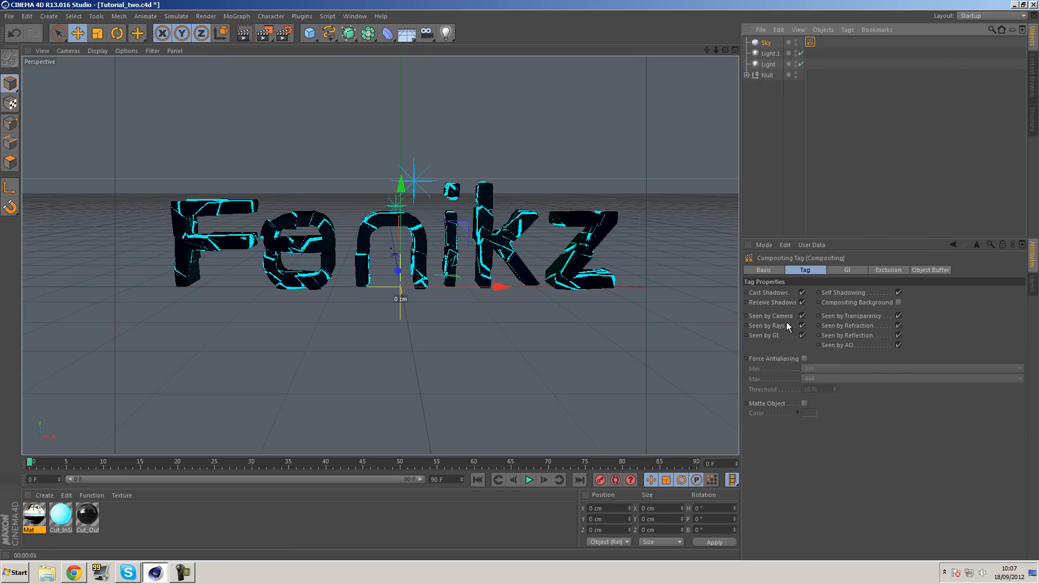
left_click(803, 317)
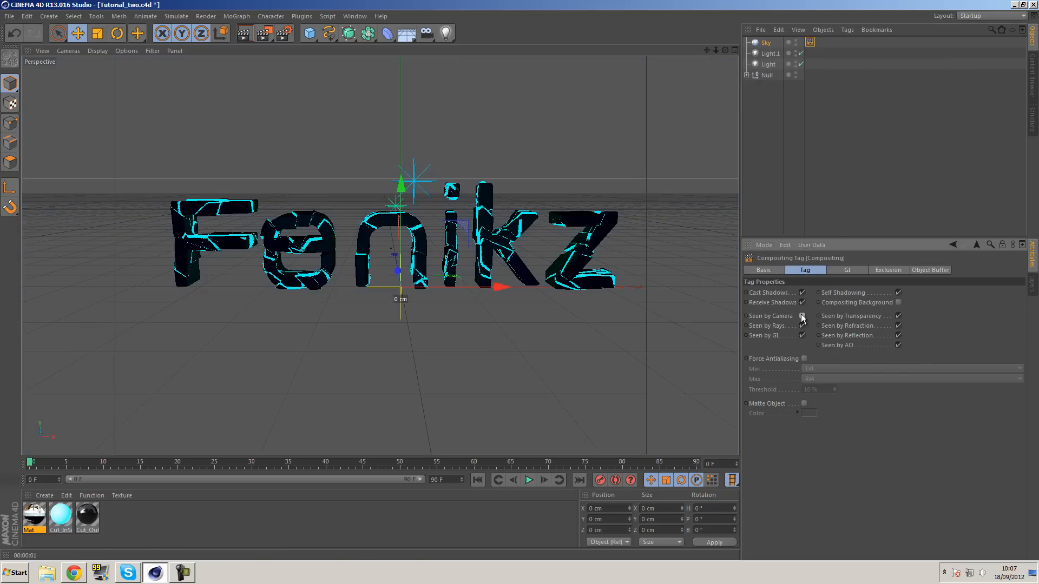
left_click(248, 36)
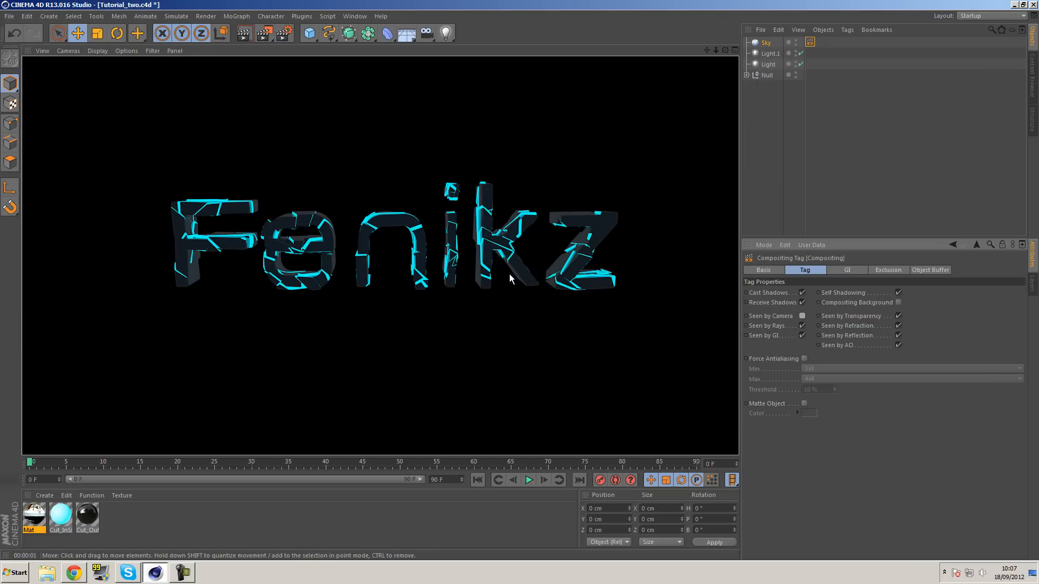
Step: Apply the HDRI material to the Sky object and render the view
left_click(767, 44)
left_click(220, 524)
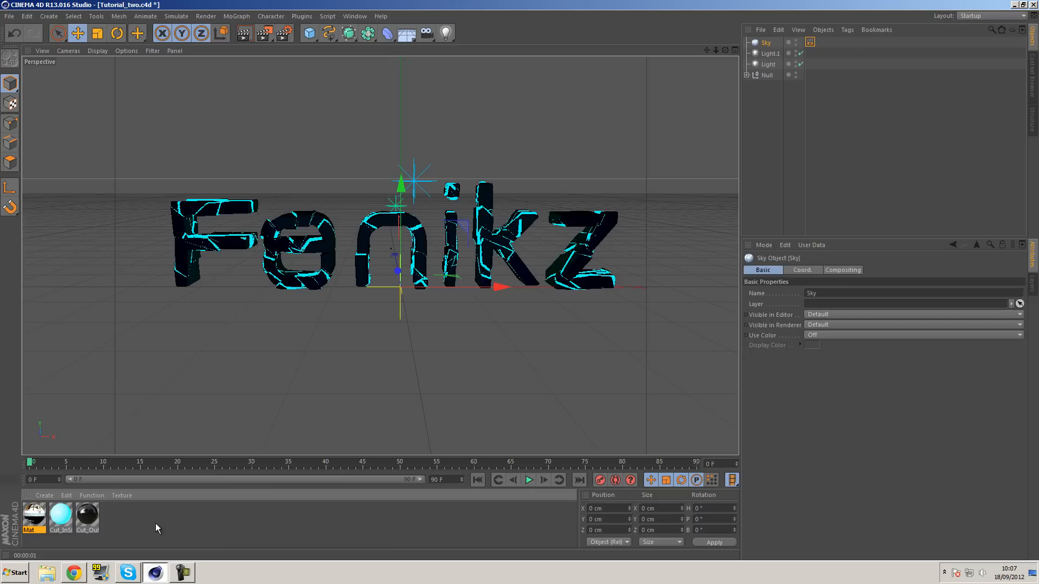
left_click_drag(742, 259, 768, 42)
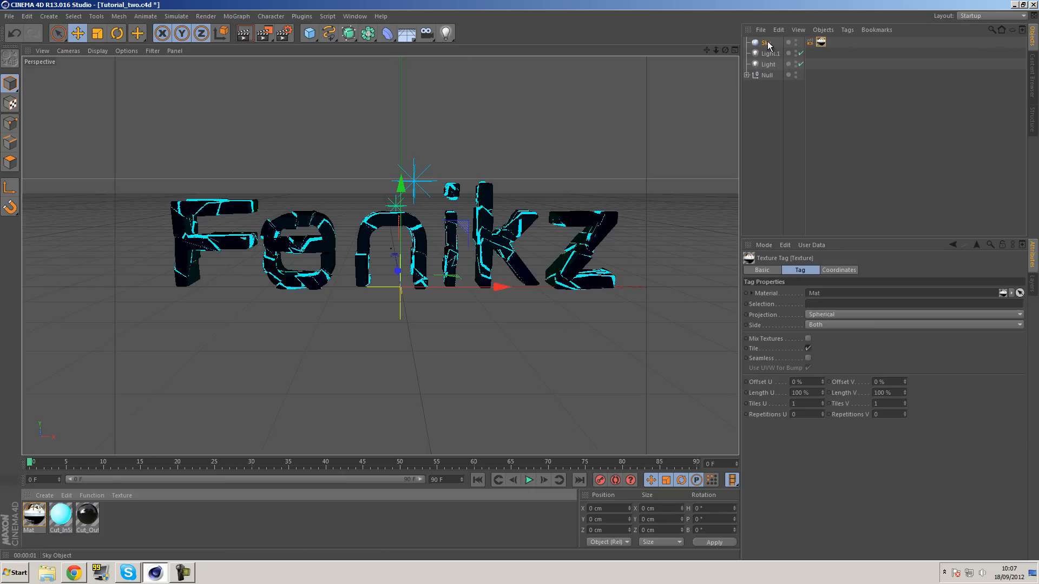
left_click(243, 34)
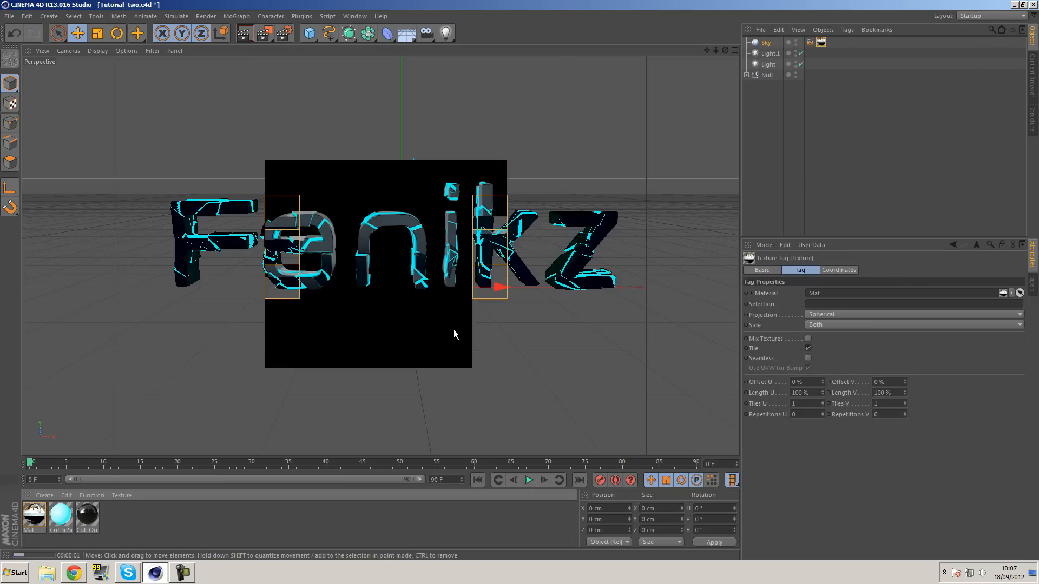
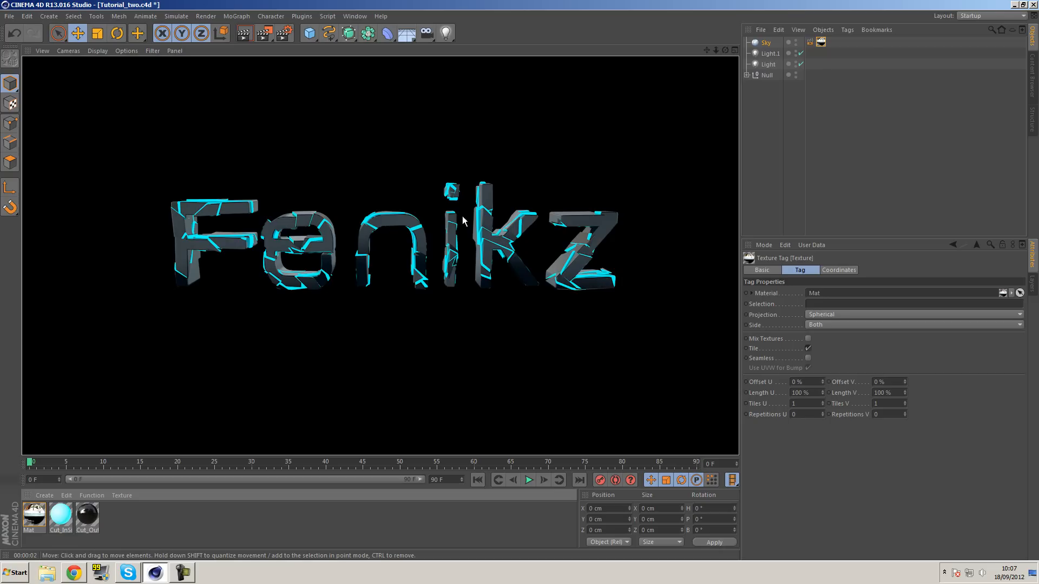
Step: Lower the exposure of the sky material's HDRI luminance texture to about -1 and render the view
double_click(34, 515)
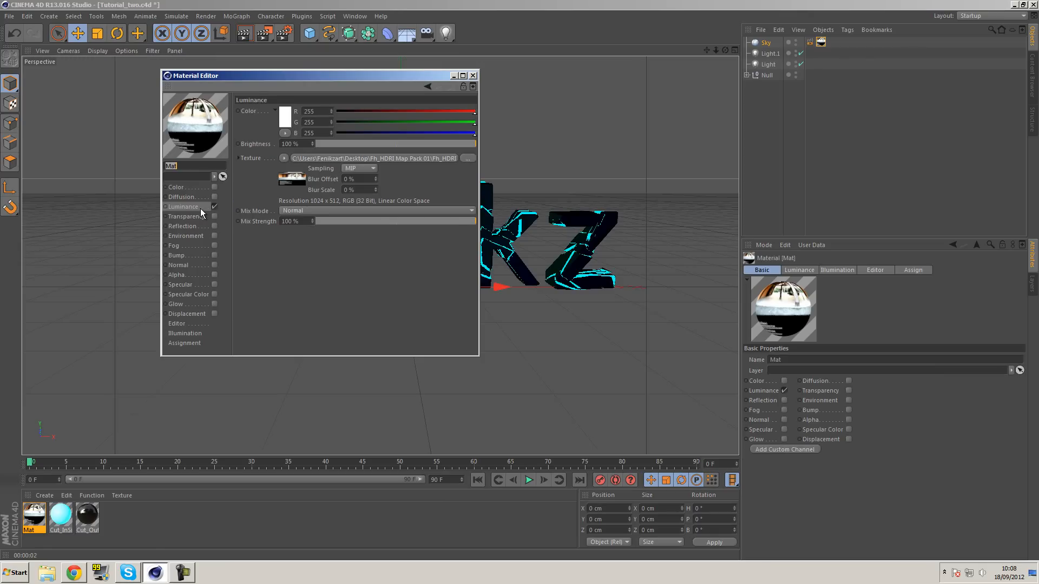
left_click(298, 181)
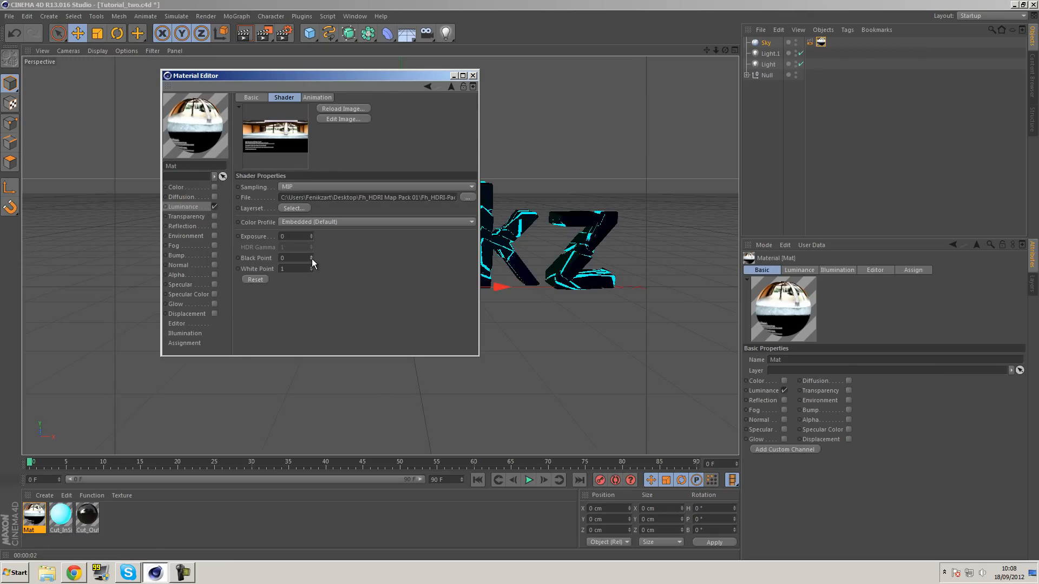
left_click_drag(312, 235, 310, 234)
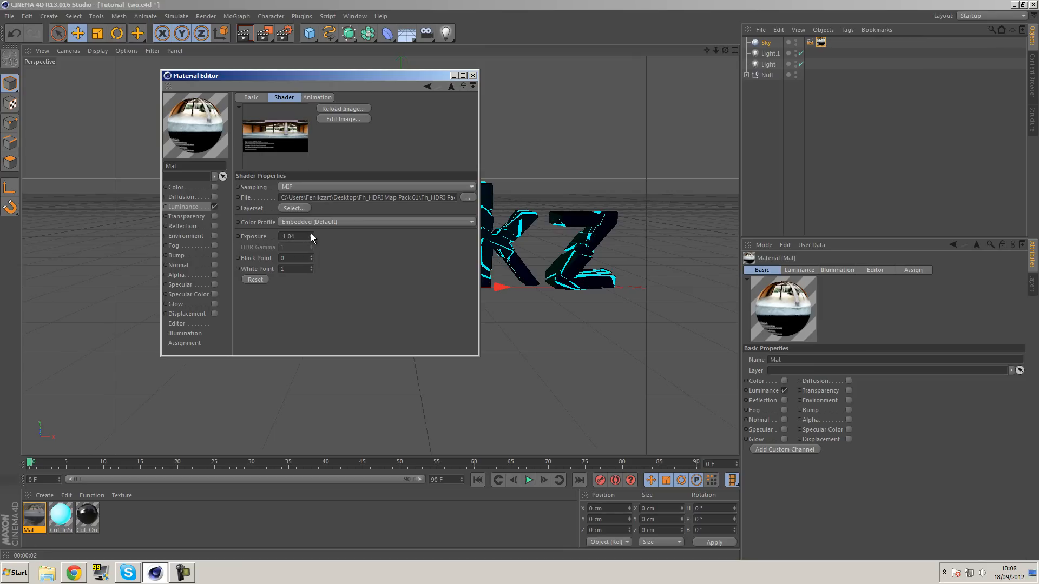
left_click(472, 76)
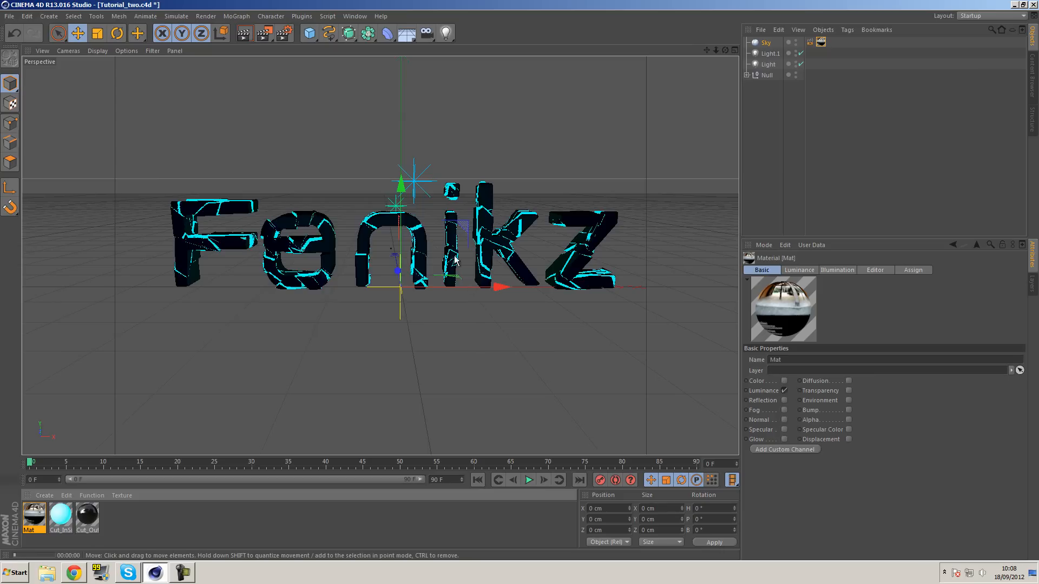
key("ctrl+r")
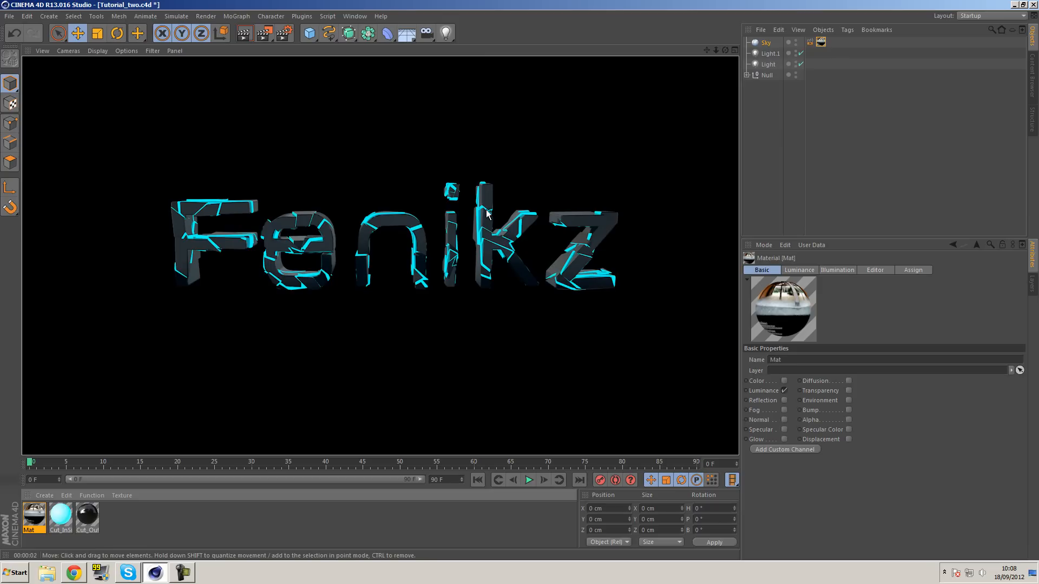
left_click(513, 286)
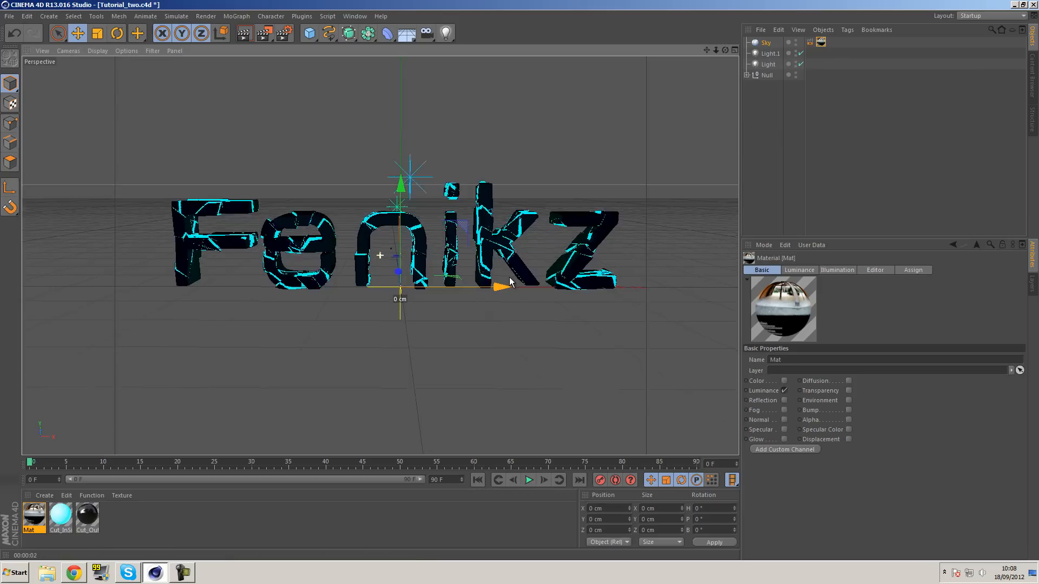
Step: Add a camera to the scene, look through it, and set its heading and pitch rotation to 0°
left_click_drag(429, 35, 452, 42)
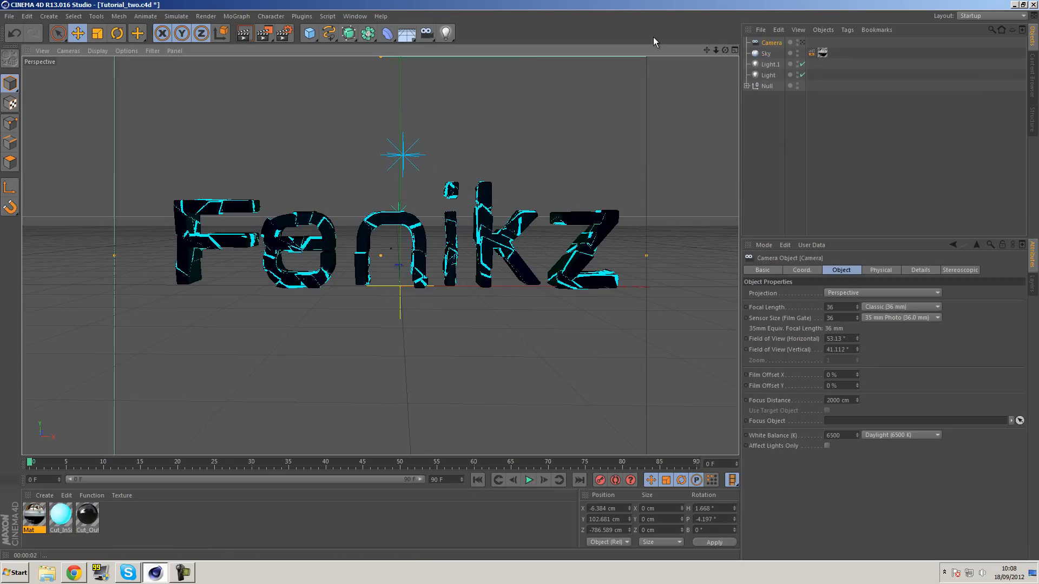
left_click(802, 42)
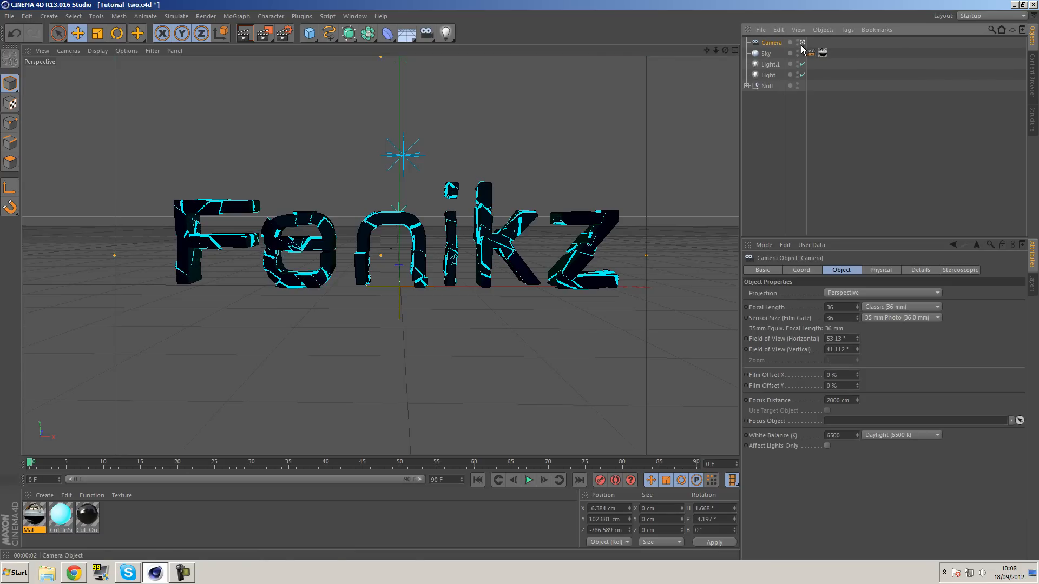
double_click(703, 509)
type("0")
double_click(714, 520)
type("0")
key("Return")
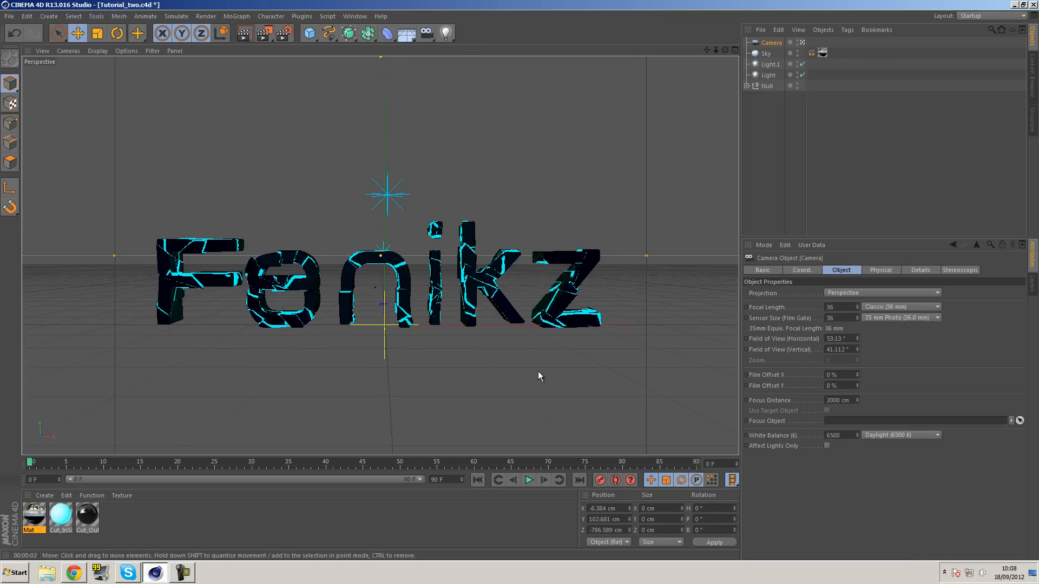
Step: Move the camera closer and centre it on the Fenikz text so the letters fill the frame
scroll(525, 278, "up", 2)
scroll(499, 274, "up", 2)
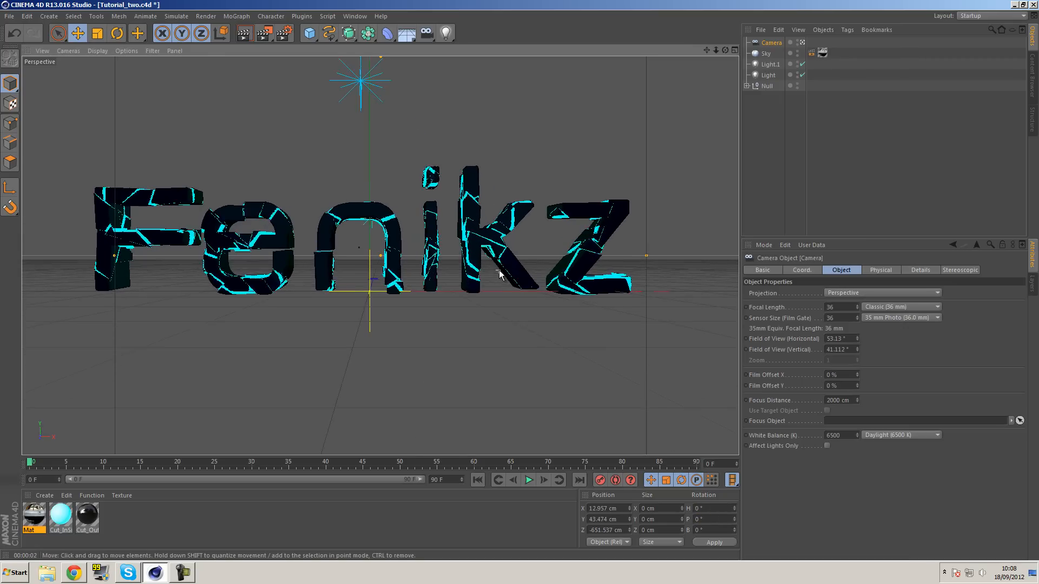
scroll(499, 274, "up", 1)
scroll(538, 269, "up", 3)
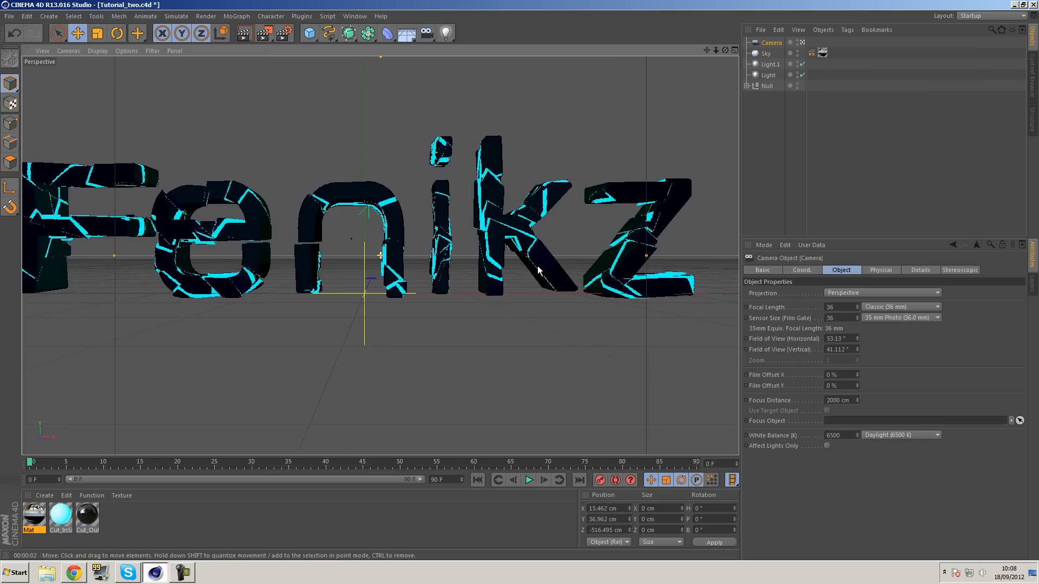
middle_click_drag(539, 268, 547, 269, "alt")
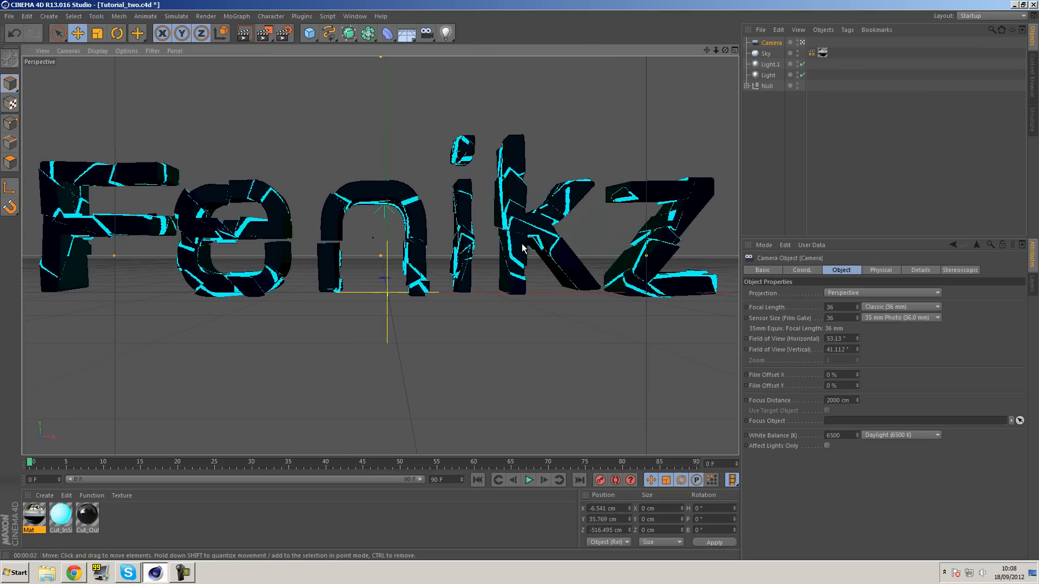
Step: Set the render output size to 1280 x 720 pixels
left_click(286, 34)
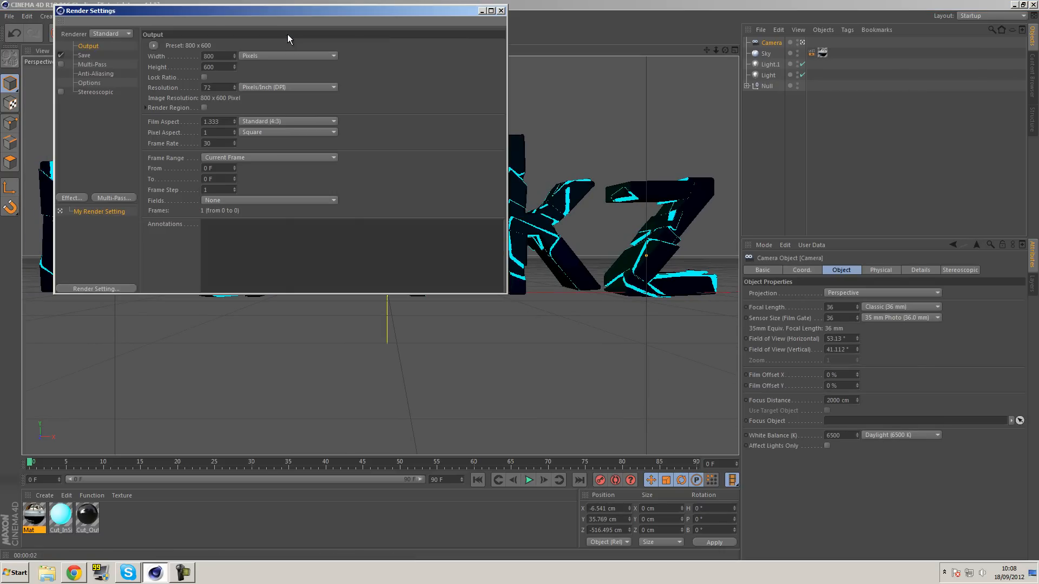
double_click(208, 55)
type("1280")
key("Tab")
type("7")
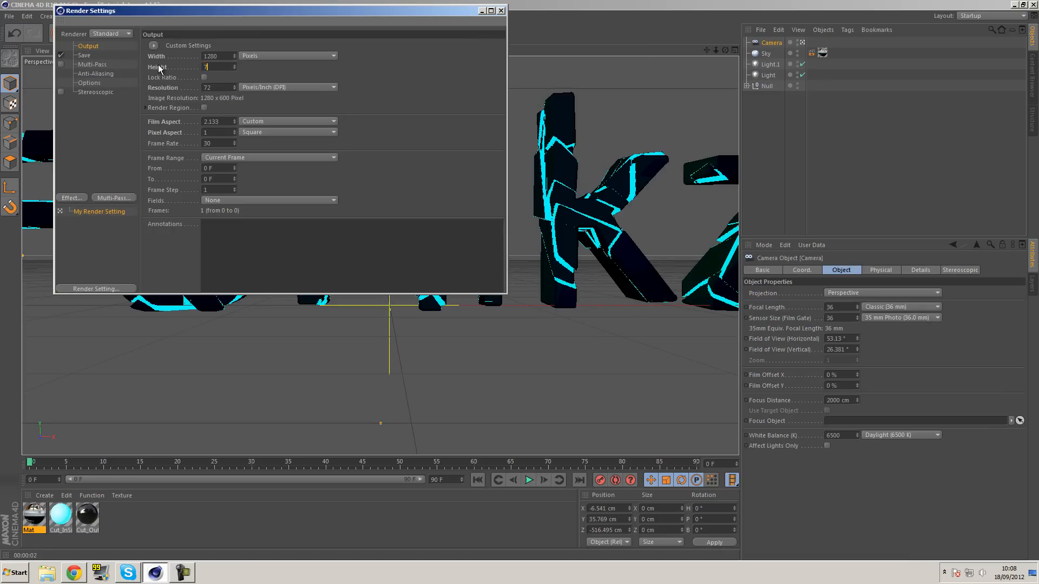
type("20")
key("Return")
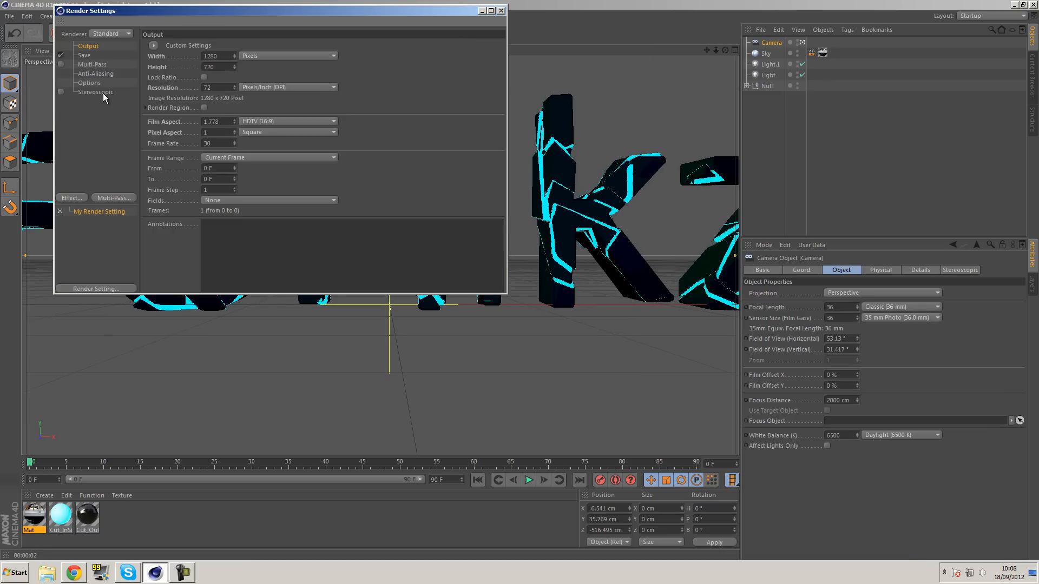
Step: Add the Global Illumination render effect with Stochastic Samples set to Low and Record Density set to Preview
left_click(69, 197)
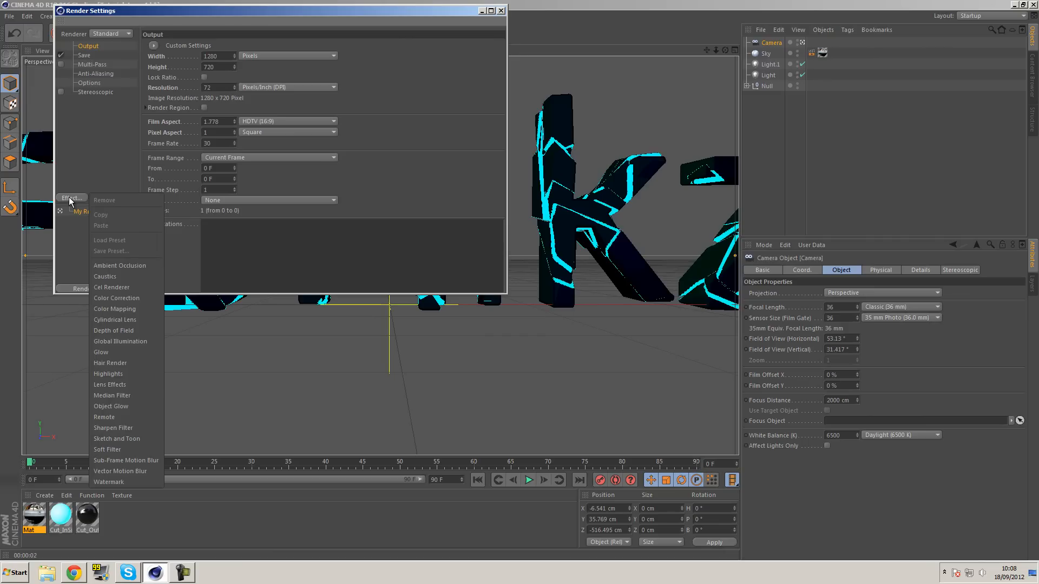
left_click(128, 341)
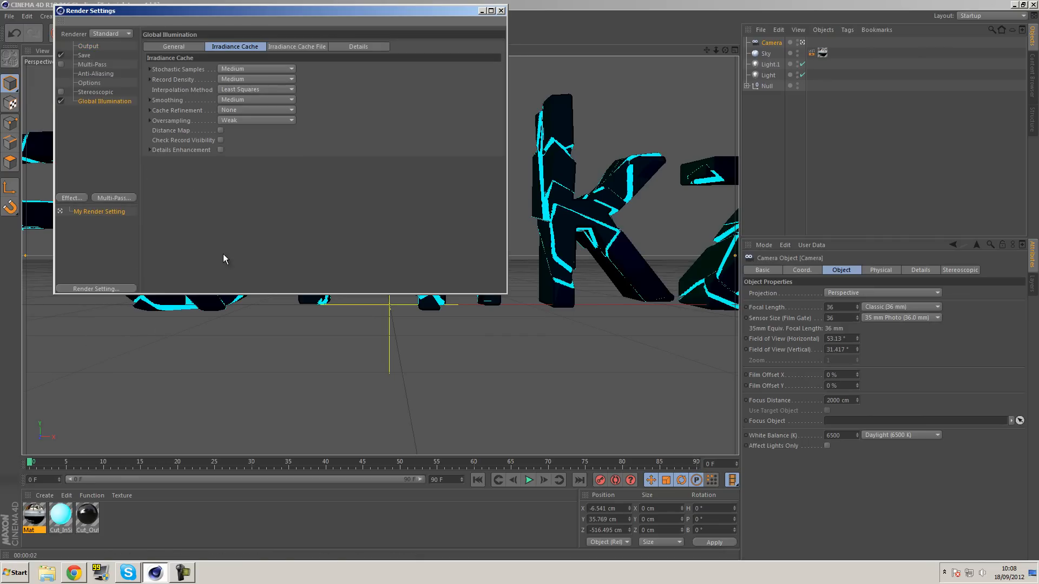
left_click(222, 69)
left_click(242, 94)
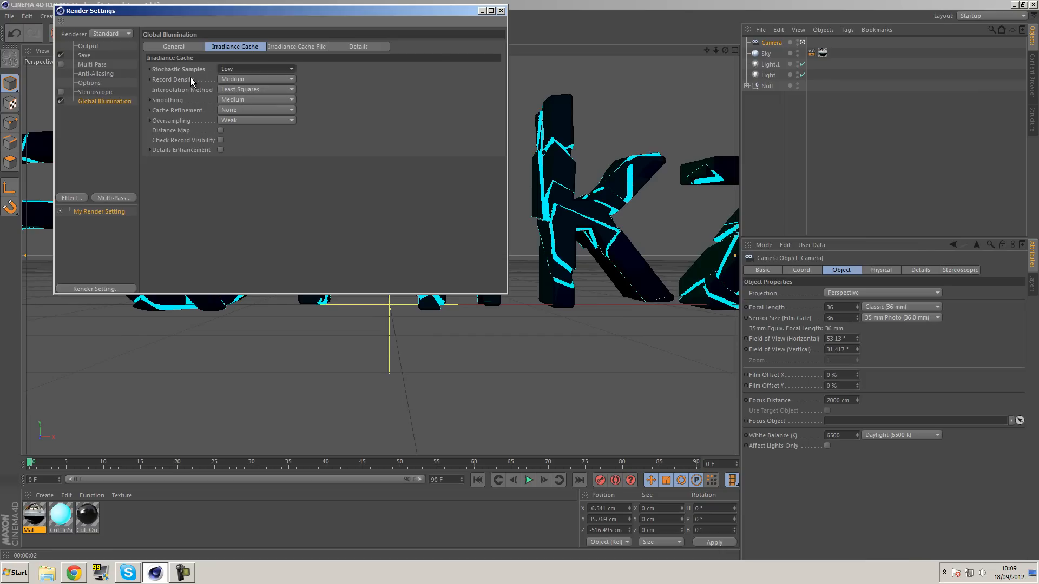
left_click(232, 79)
left_click(241, 99)
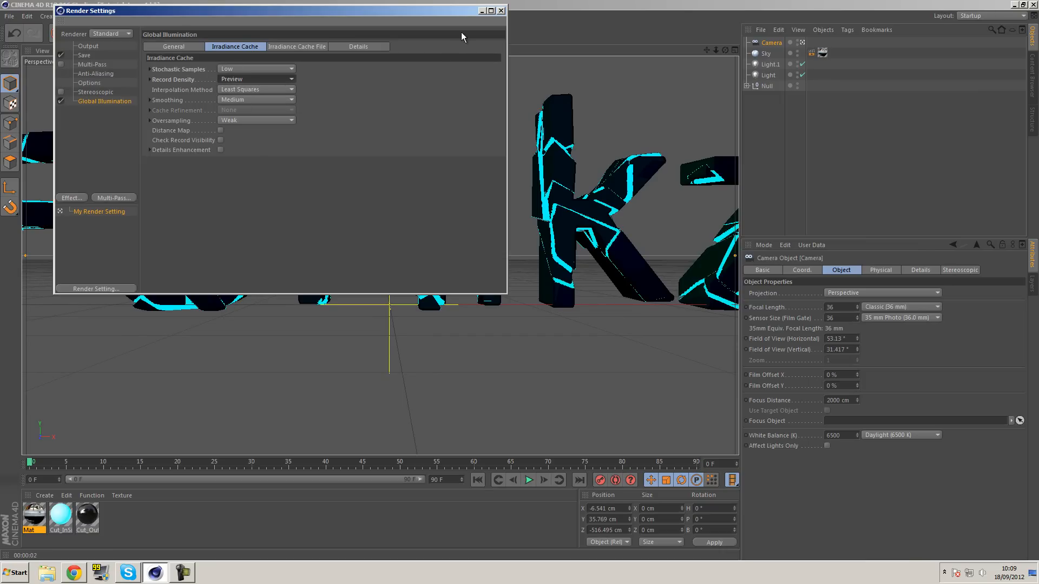
left_click(501, 10)
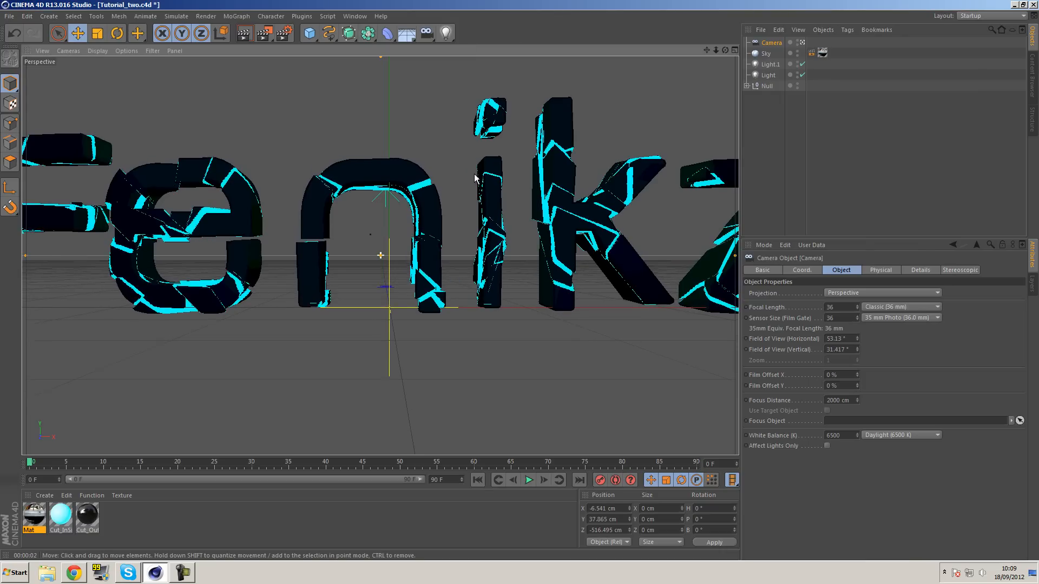
Step: Pull the camera back to about Z -724 cm, reframe the whole Fenikz text, and render the view
scroll(475, 179, "down", 5)
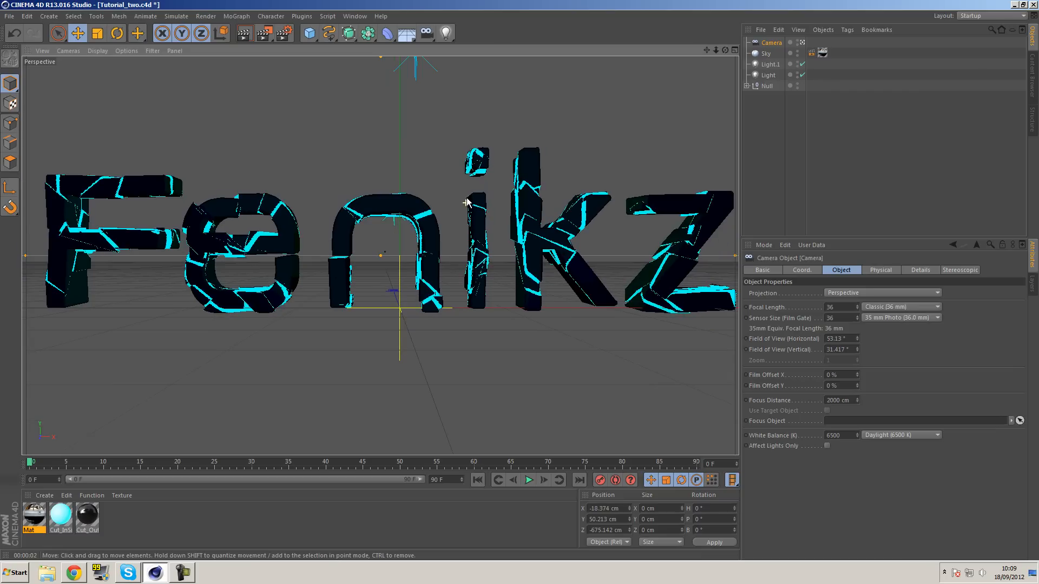
scroll(432, 187, "down", 3)
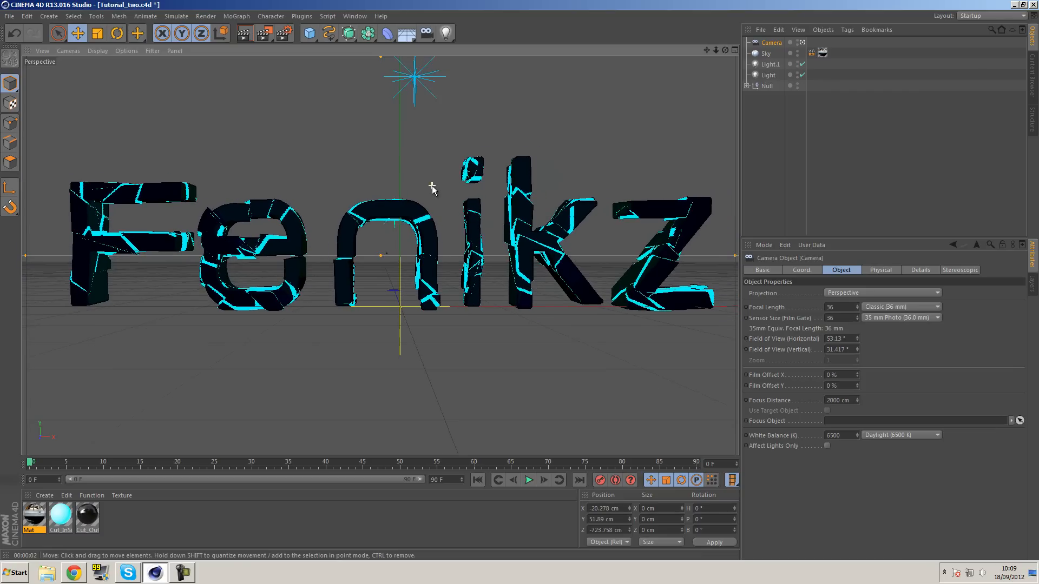
middle_click_drag(431, 186, 419, 196, "alt")
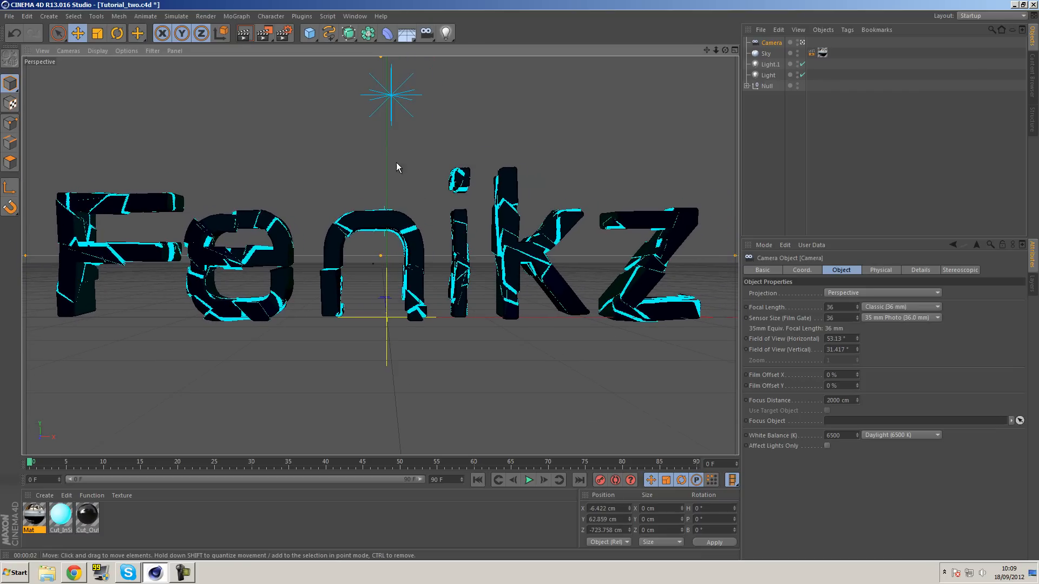
left_click(244, 34)
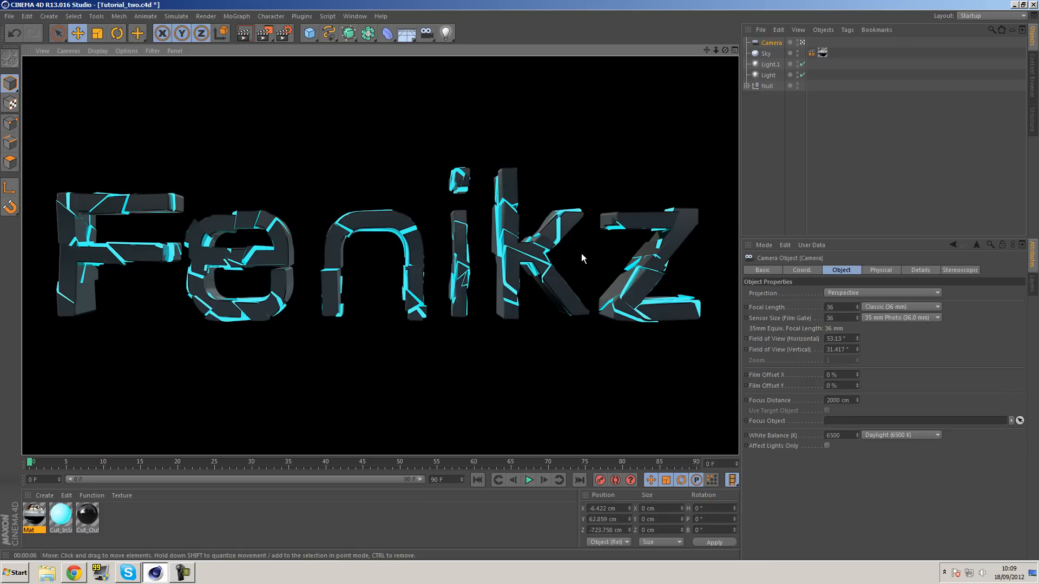
Step: Raise the intensity of the blue omni light to 190% and render the view
left_click(773, 78)
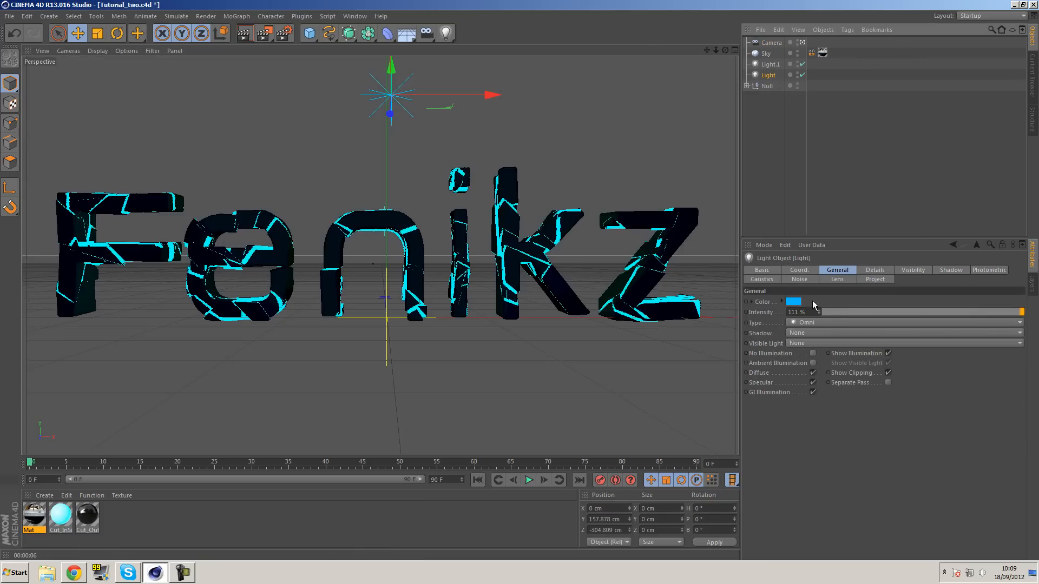
mouse_move(819, 311)
left_mouse_down()
mouse_move(827, 243)
mouse_move(823, 294)
left_mouse_up()
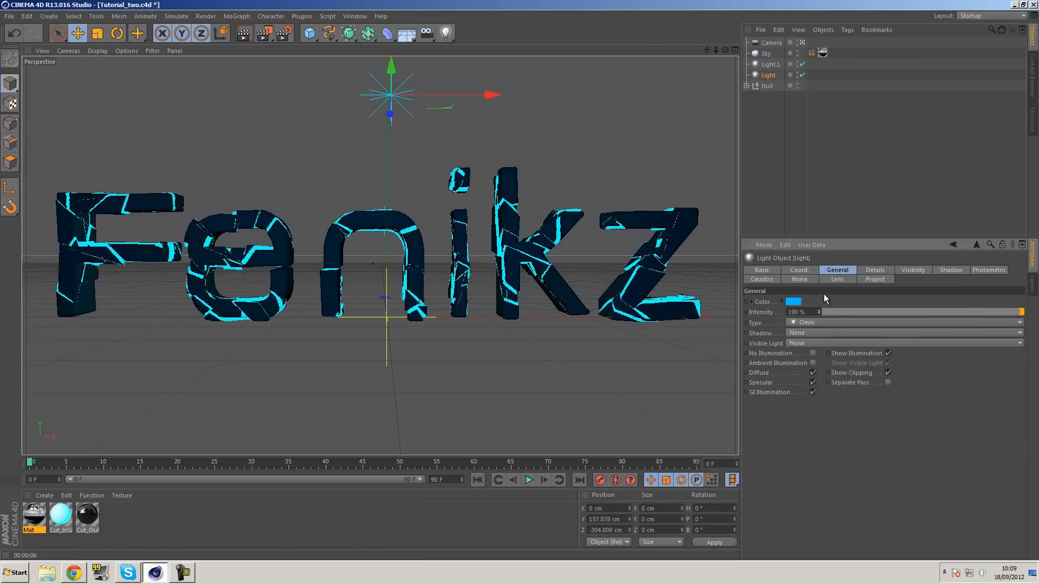
left_click(244, 35)
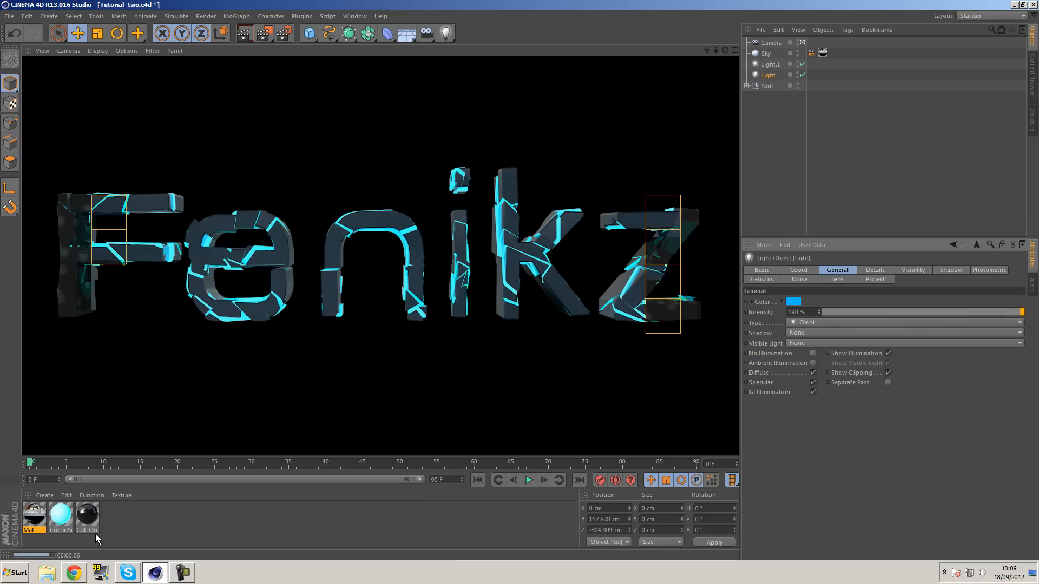
Step: Reduce the Cut_OutSide material's reflection brightness to 17% and its mix strength to 13%, and render the view
double_click(87, 515)
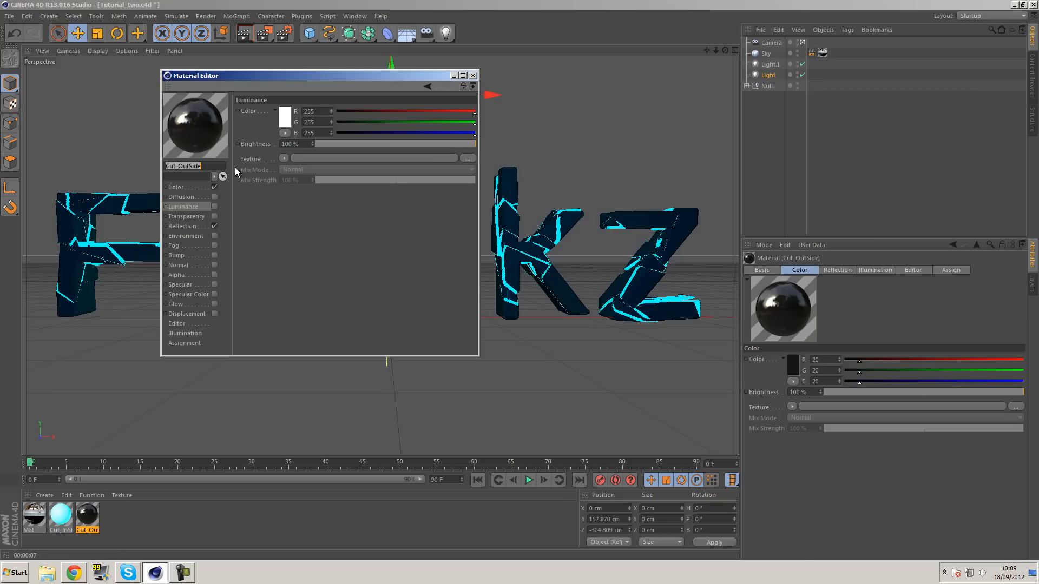
left_click(200, 228)
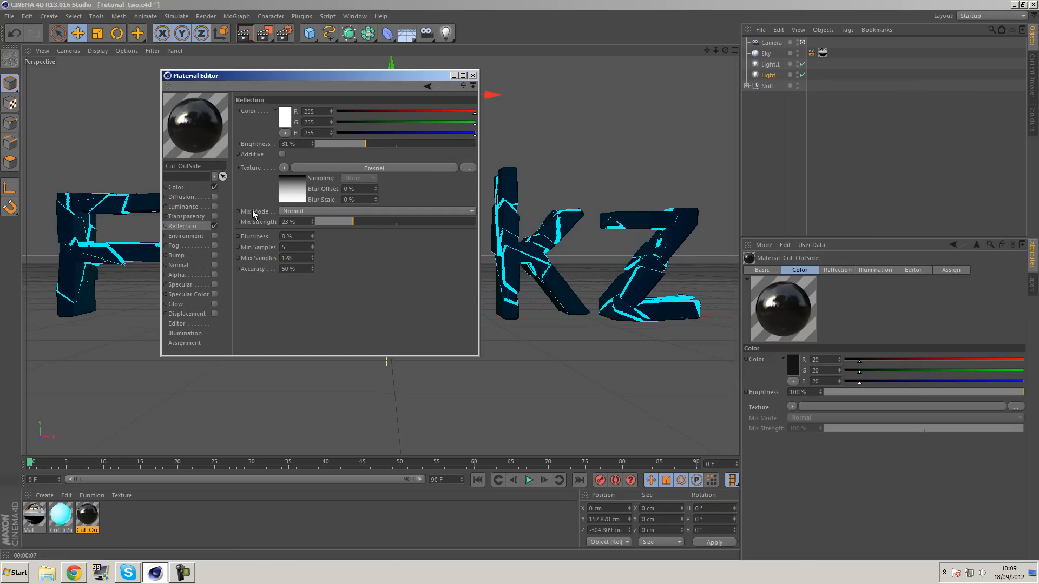
left_click(343, 144)
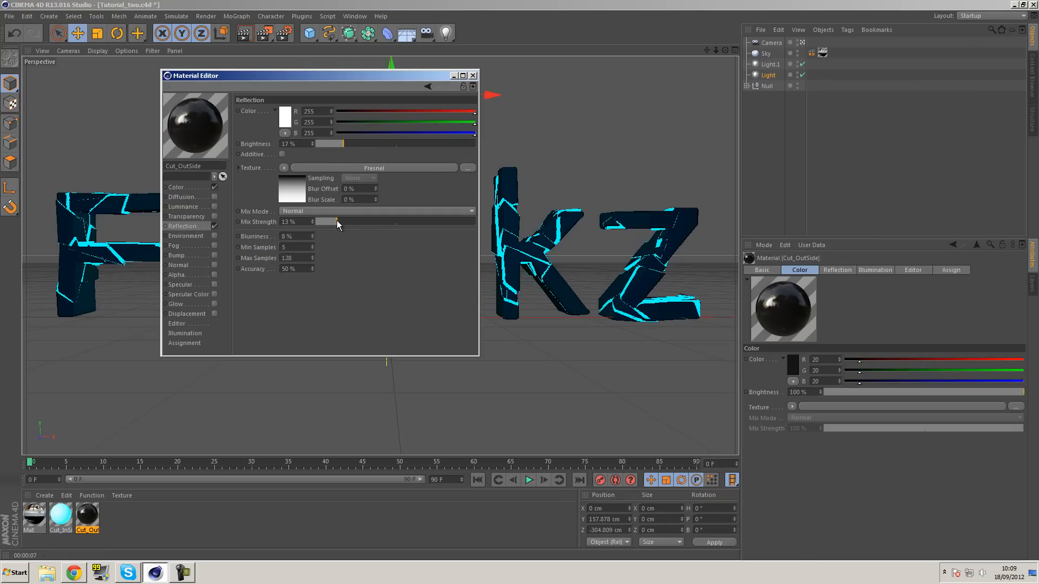
left_click(473, 75)
left_click(247, 34)
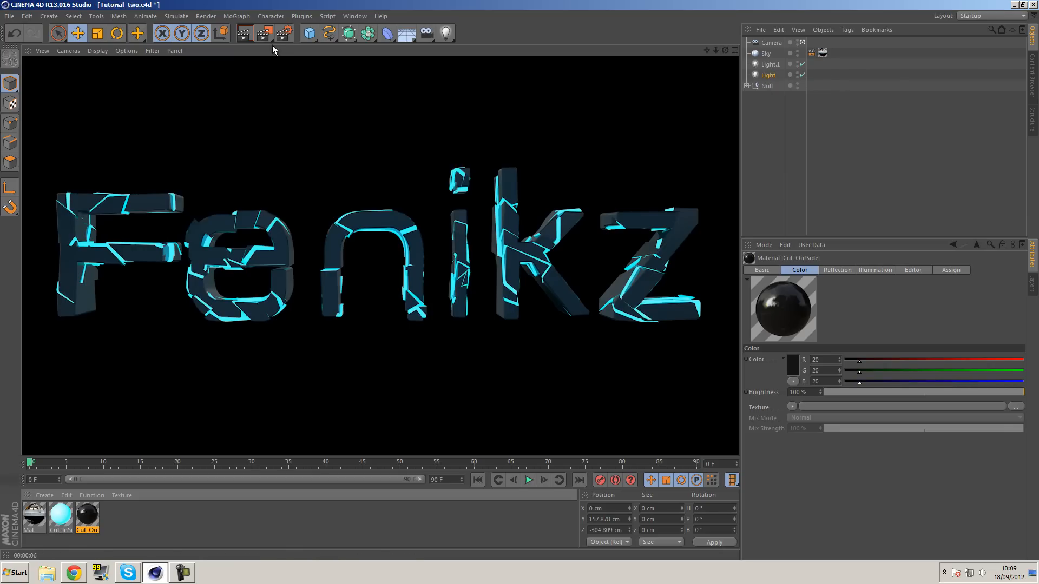
Step: Add the Ambient Occlusion render effect and render the view
left_click(284, 32)
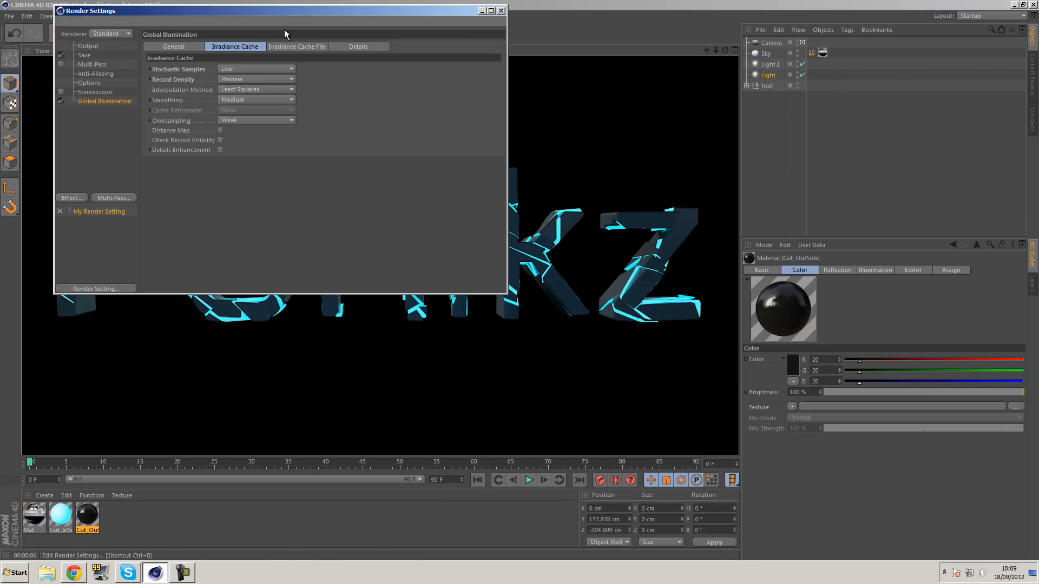
left_click(76, 196)
left_click(132, 266)
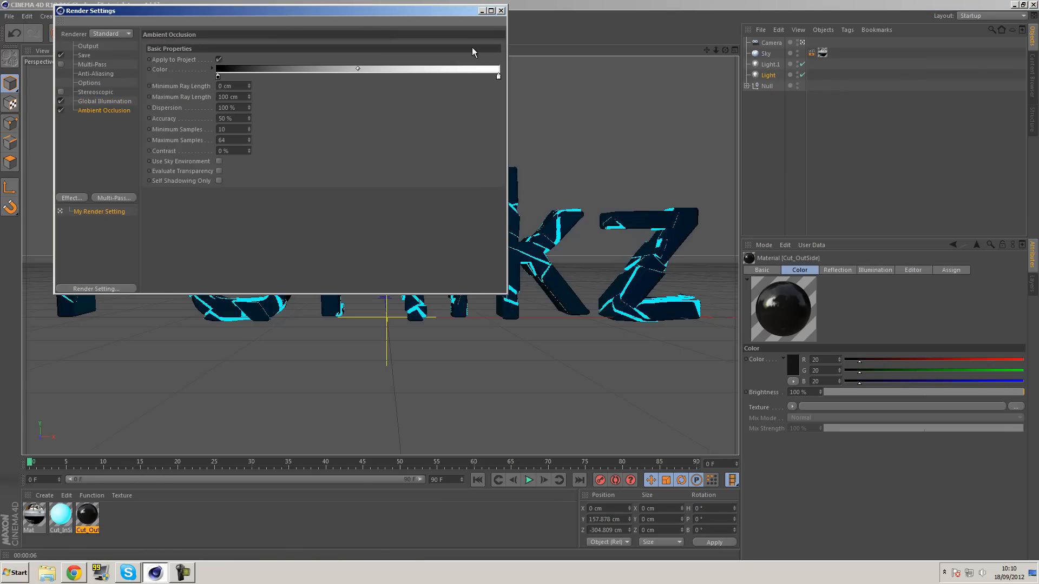
left_click(502, 11)
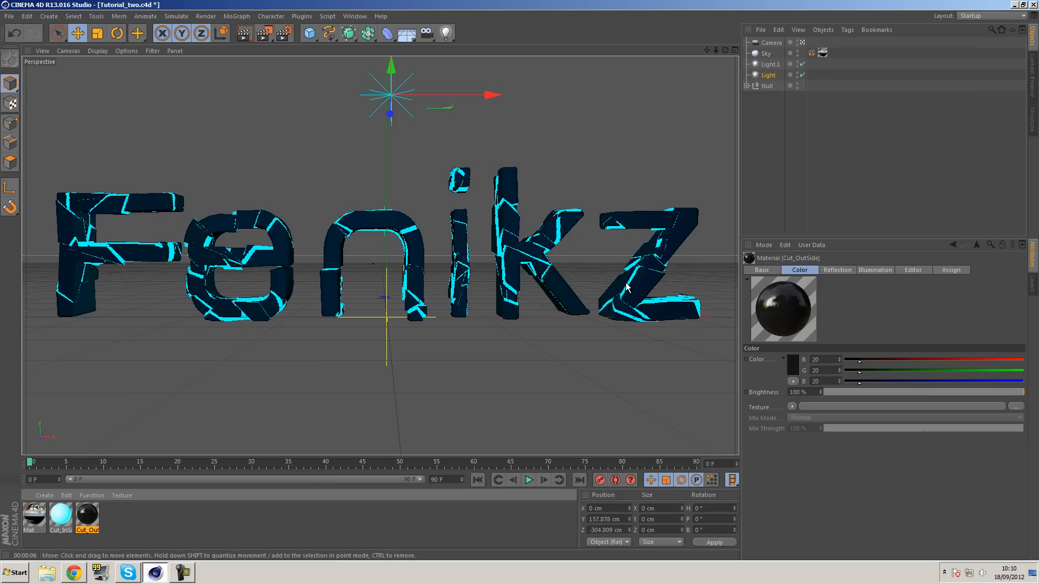
left_click(243, 34)
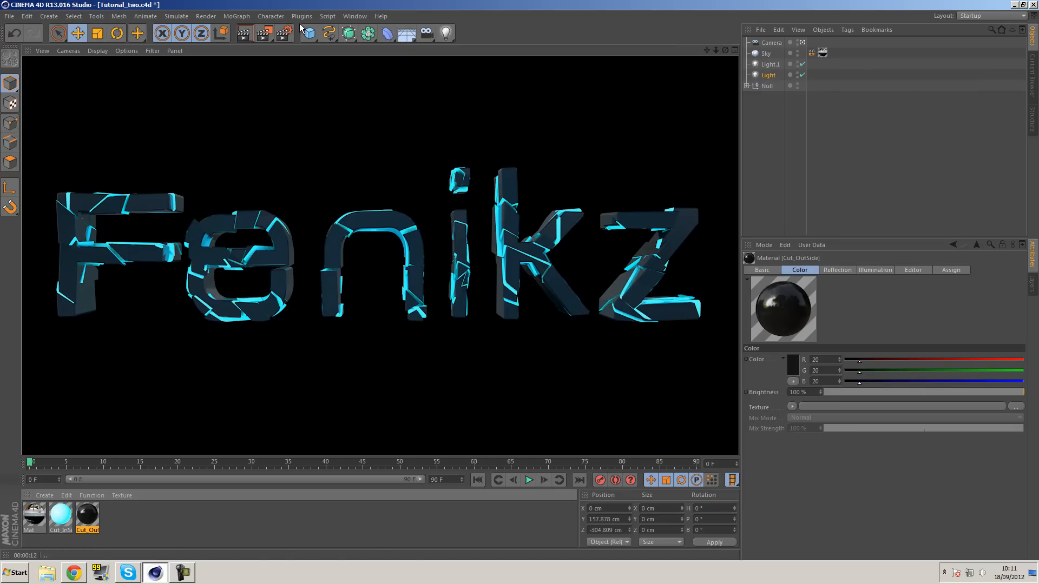
Step: Adjust the diffuse depth in the general Global Illumination settings and render the scene to the Picture Viewer
left_click(569, 248)
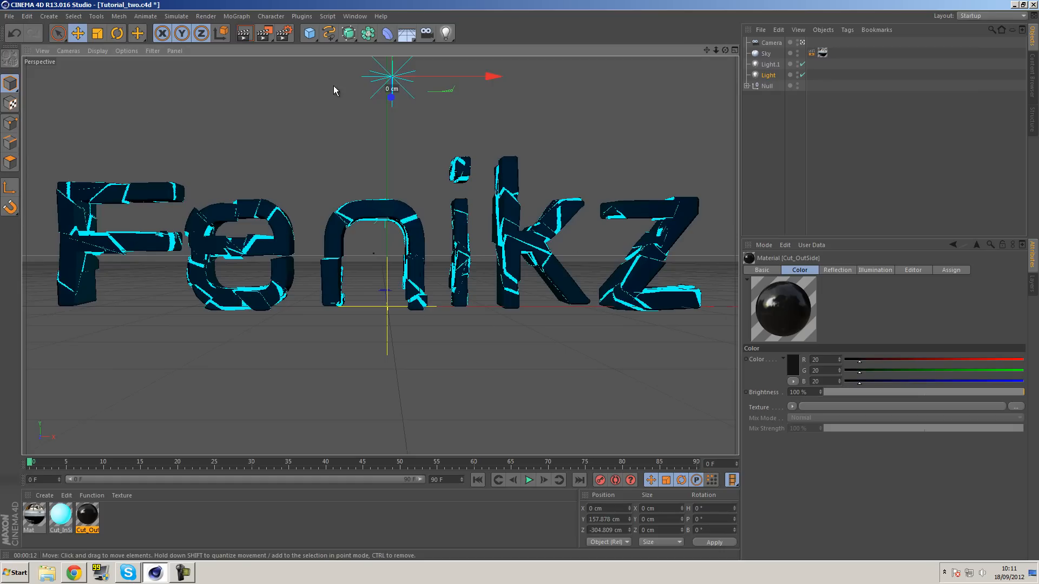
left_click(285, 34)
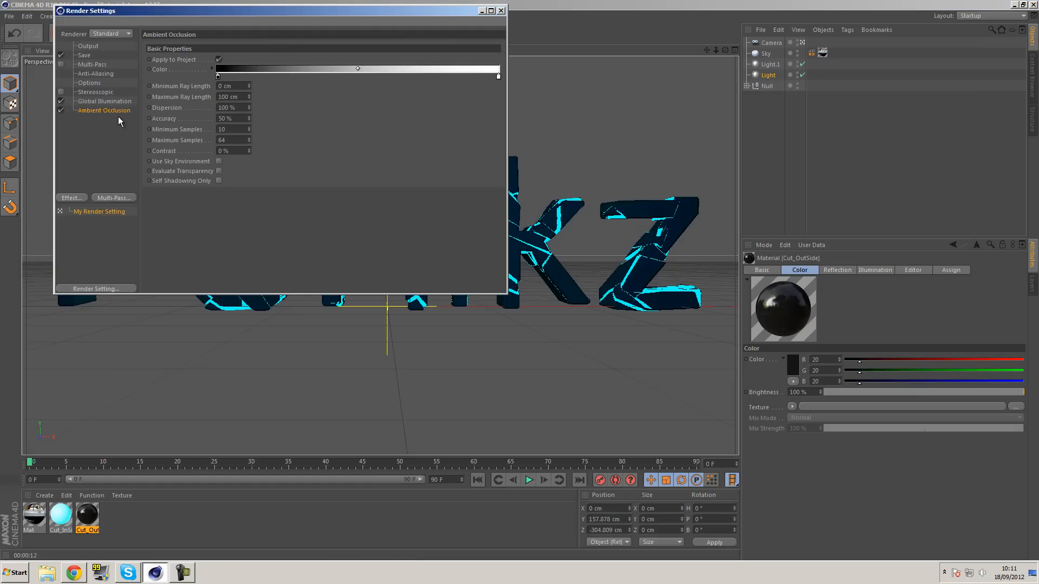
left_click(112, 102)
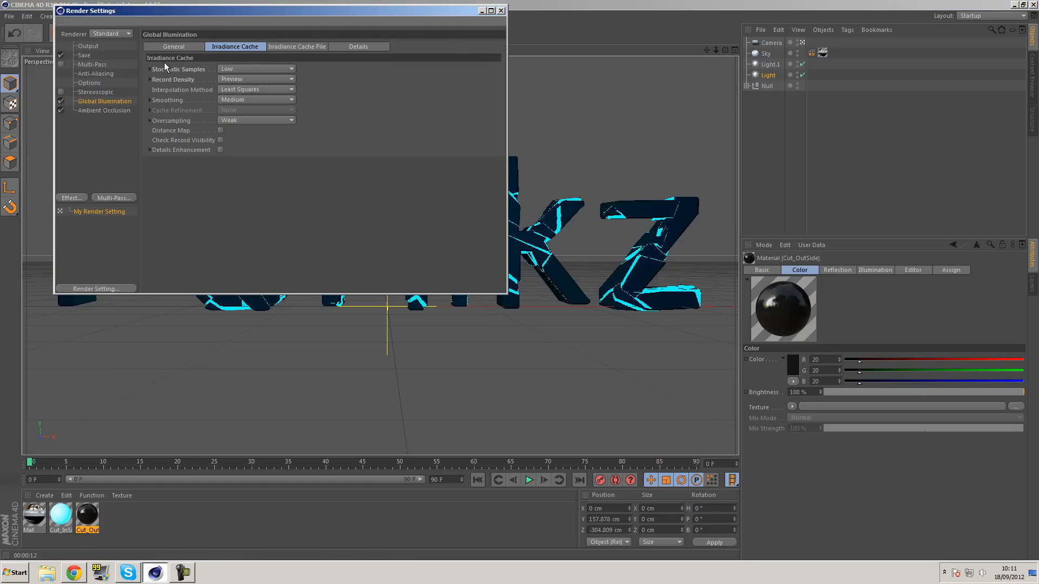
left_click(184, 47)
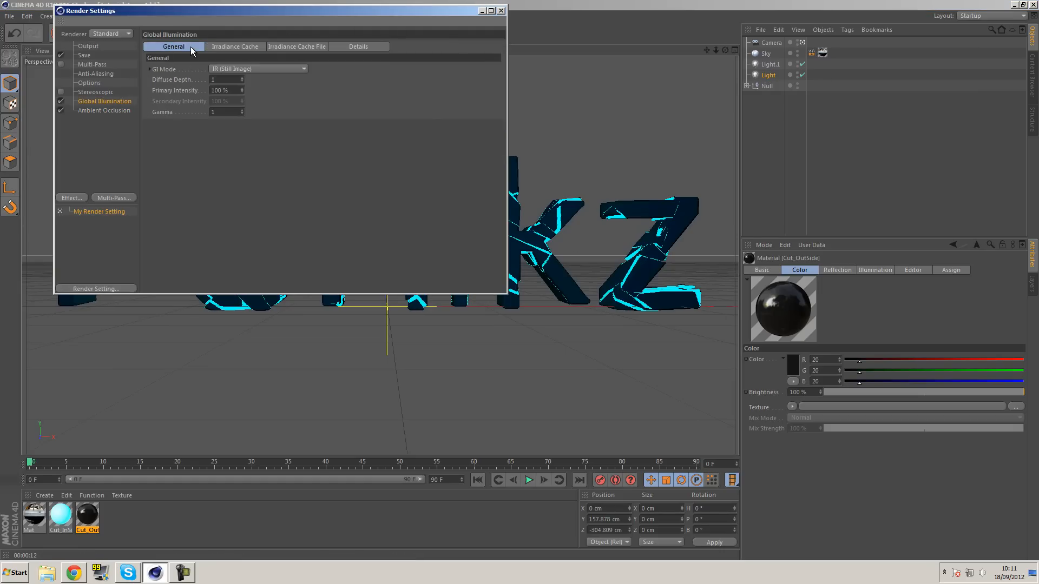
left_click(242, 78)
left_click(501, 10)
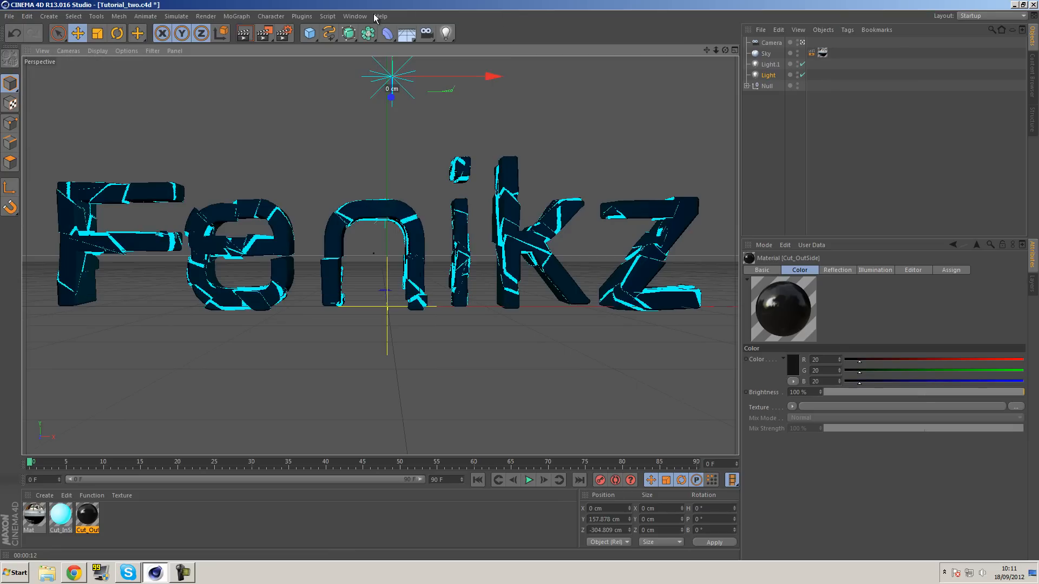
left_click(266, 37)
key("shift+r")
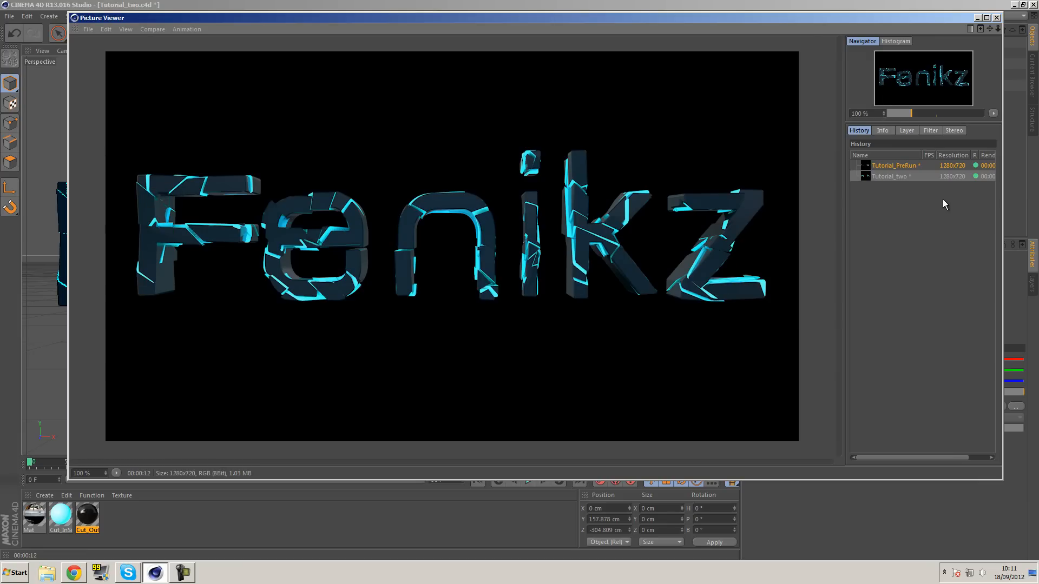
Step: Switch between the Tutorial_PreRun and Tutorial_two renders and compare them with PreRun as A and Tutorial_two as B
left_click(916, 166)
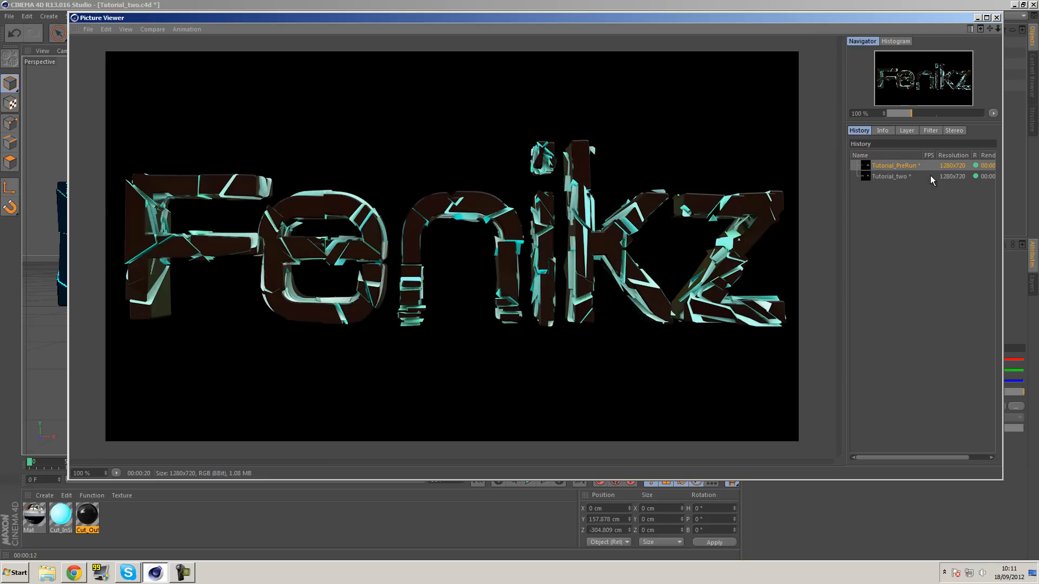
left_click(920, 176)
key("Up")
left_click(920, 177)
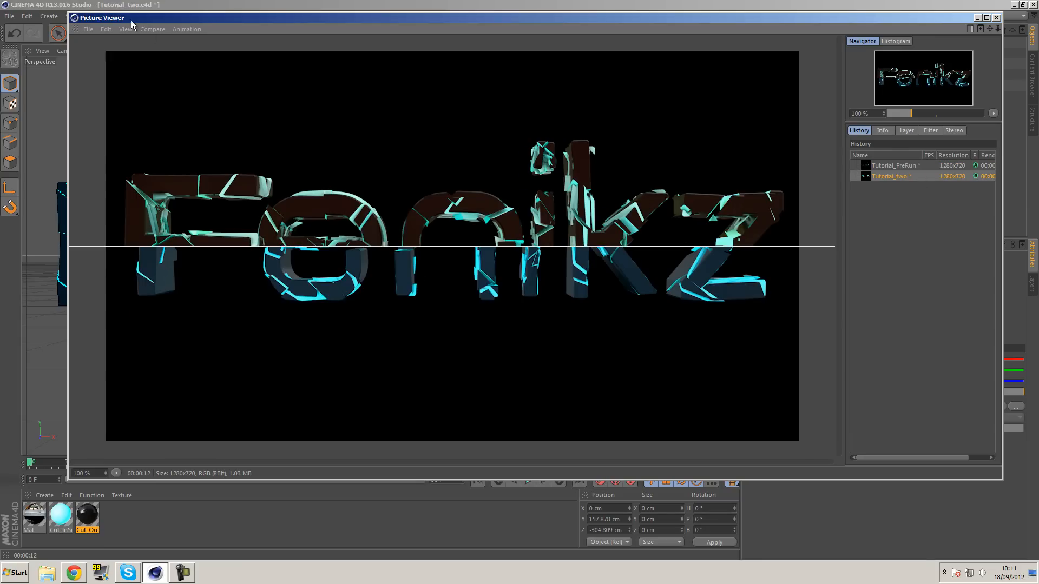
Step: Show the difference between the two compared renders and turn the difference display off again
left_click(153, 30)
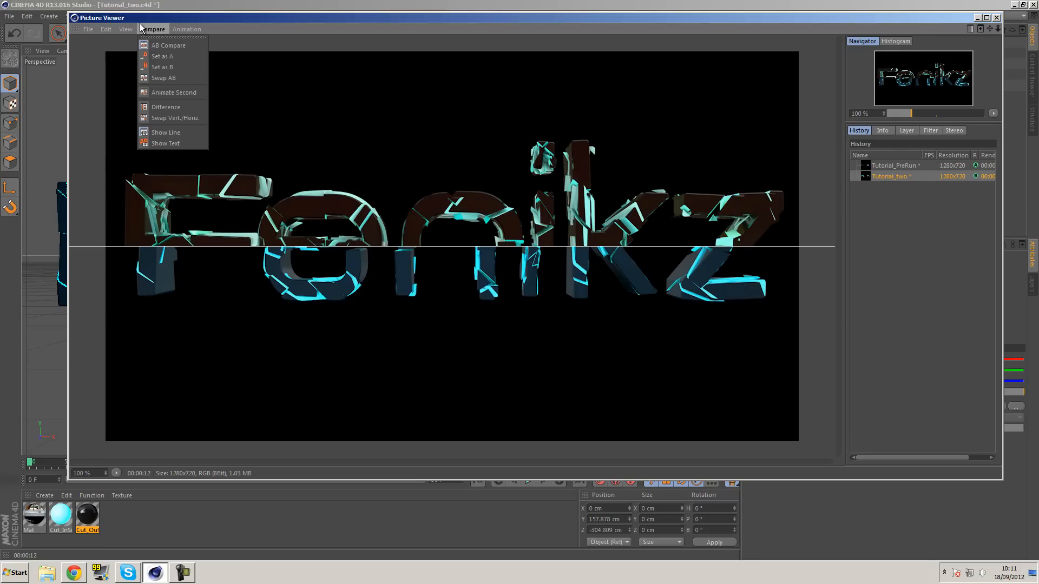
left_click(189, 106)
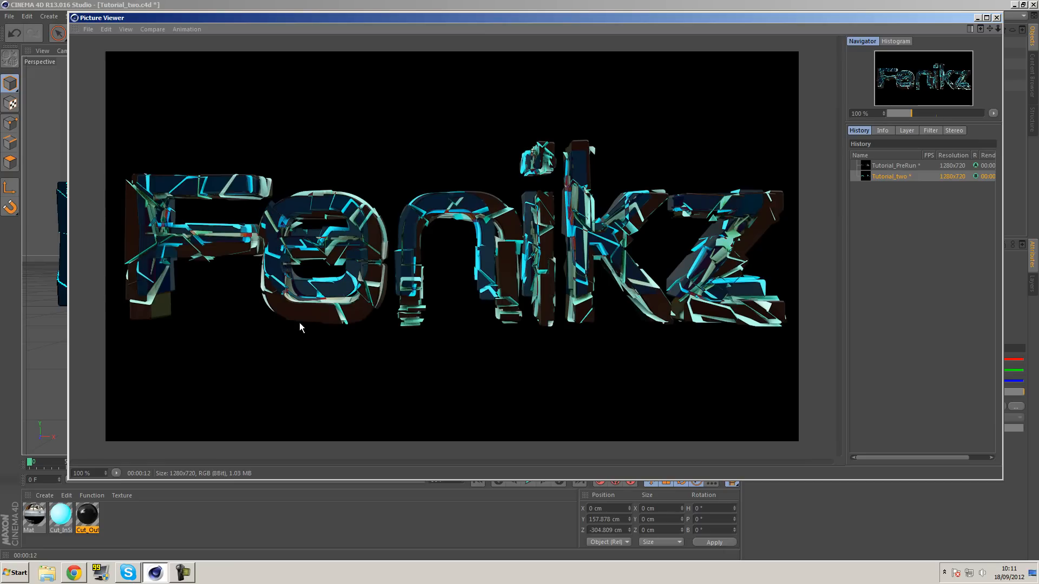
left_click(152, 29)
left_click(171, 108)
Step: Swap the comparison to a vertical split with the dividing line between the F and the e, and close the Picture Viewer
left_click(147, 27)
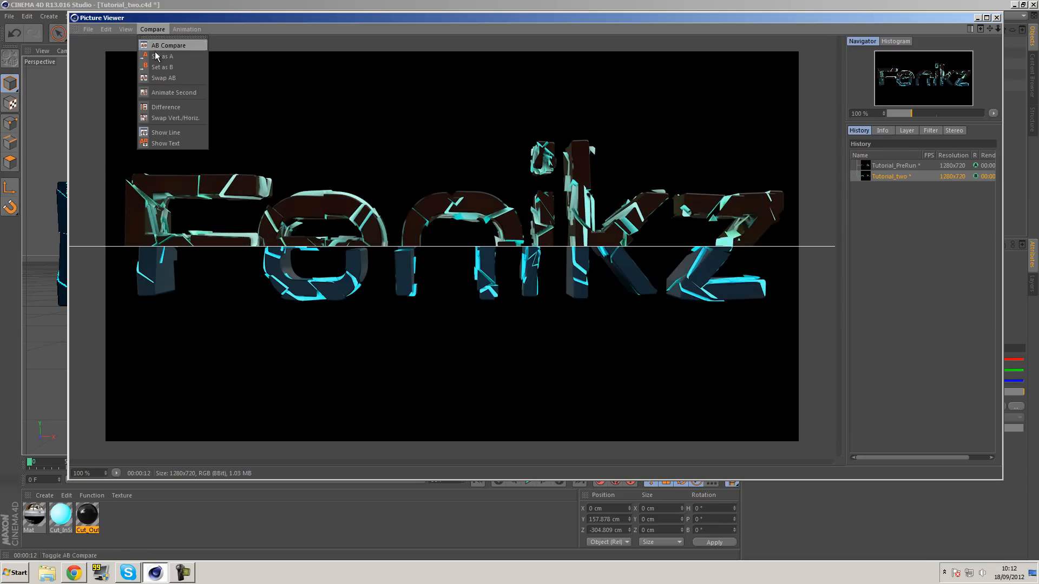
left_click(189, 118)
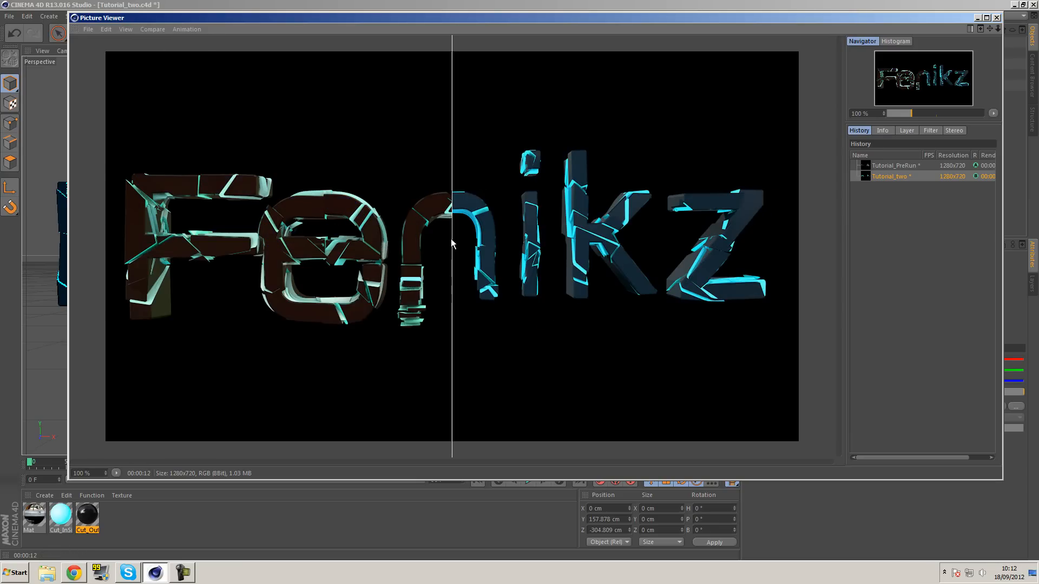
left_click_drag(452, 241, 265, 102)
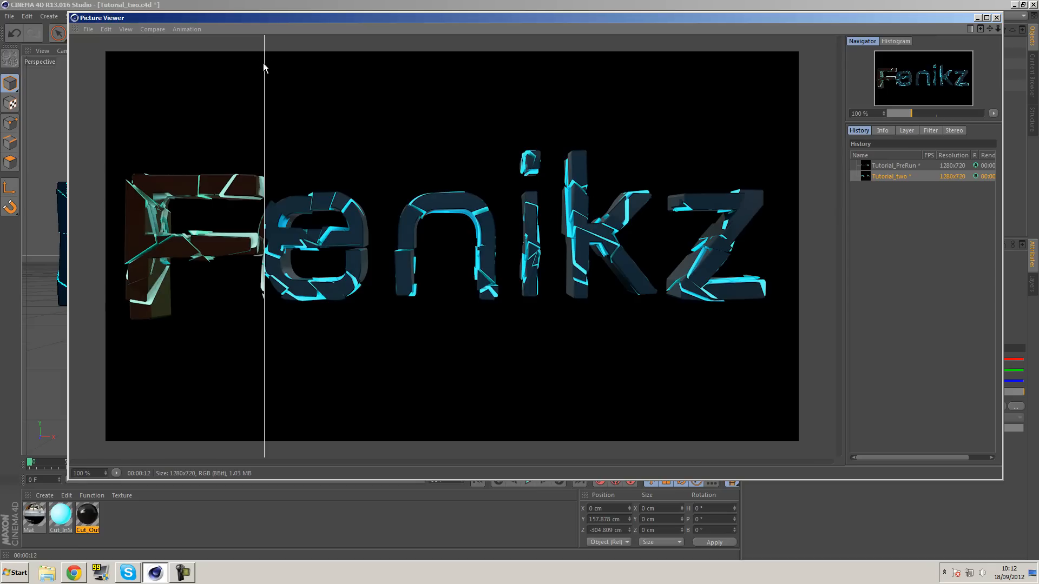
left_click_drag(265, 61, 265, 150)
left_click(996, 18)
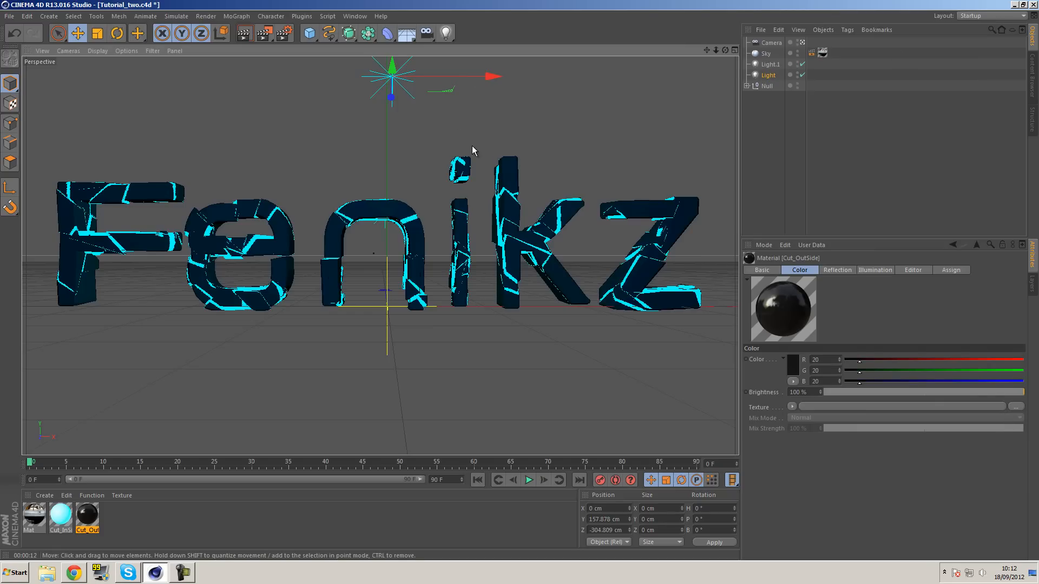
middle_click_drag(472, 144, 472, 147, "alt")
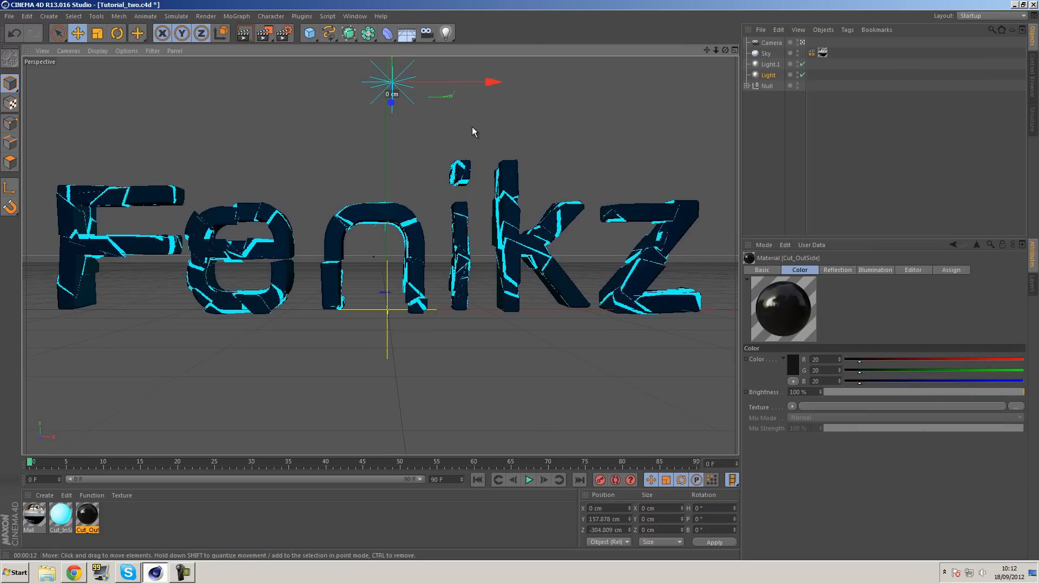